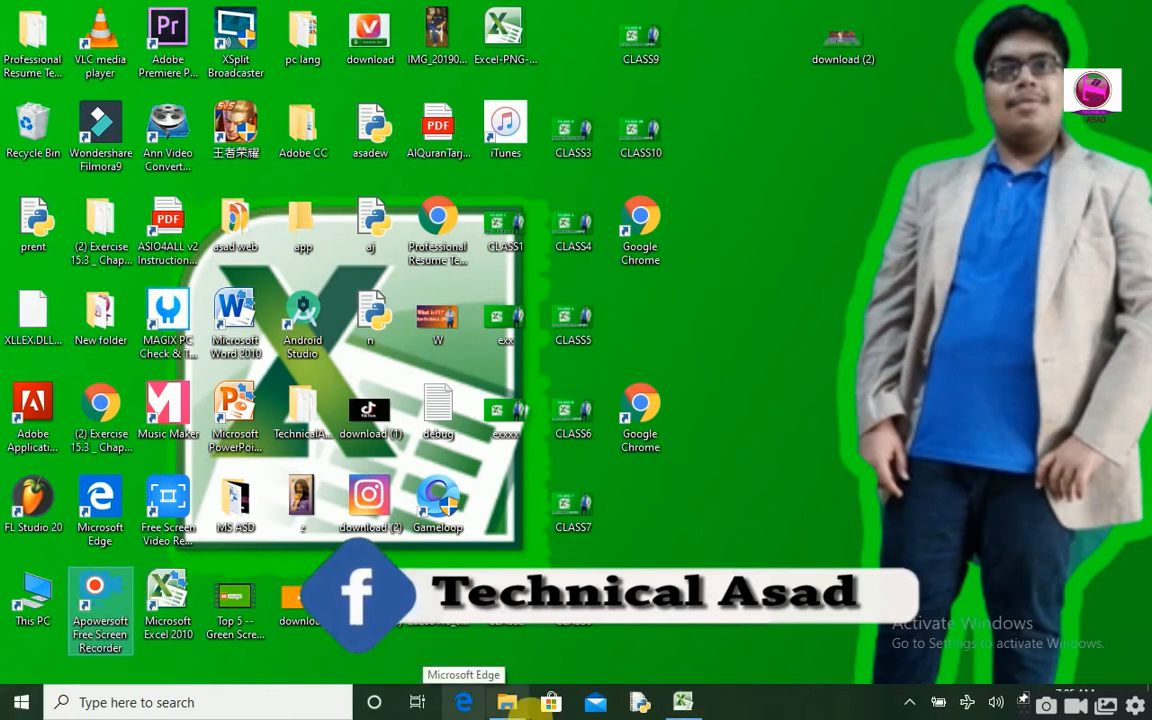
- Switch to the Excel salary report workbook and look over its empty columns from CONVIANCE to NET SALAREY
click(688, 704)
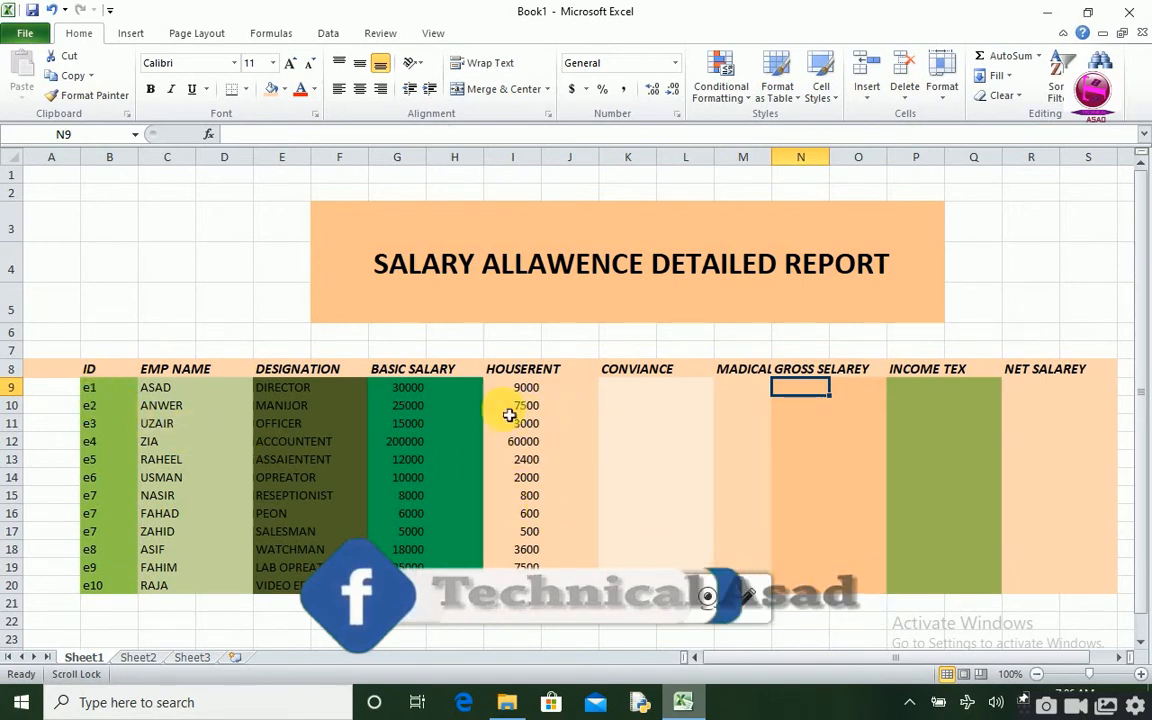
click(647, 394)
click(788, 406)
click(766, 387)
click(857, 395)
click(915, 388)
click(1030, 404)
click(1090, 401)
drag(1030, 388, 1029, 403)
click(972, 389)
click(857, 405)
click(686, 405)
click(621, 410)
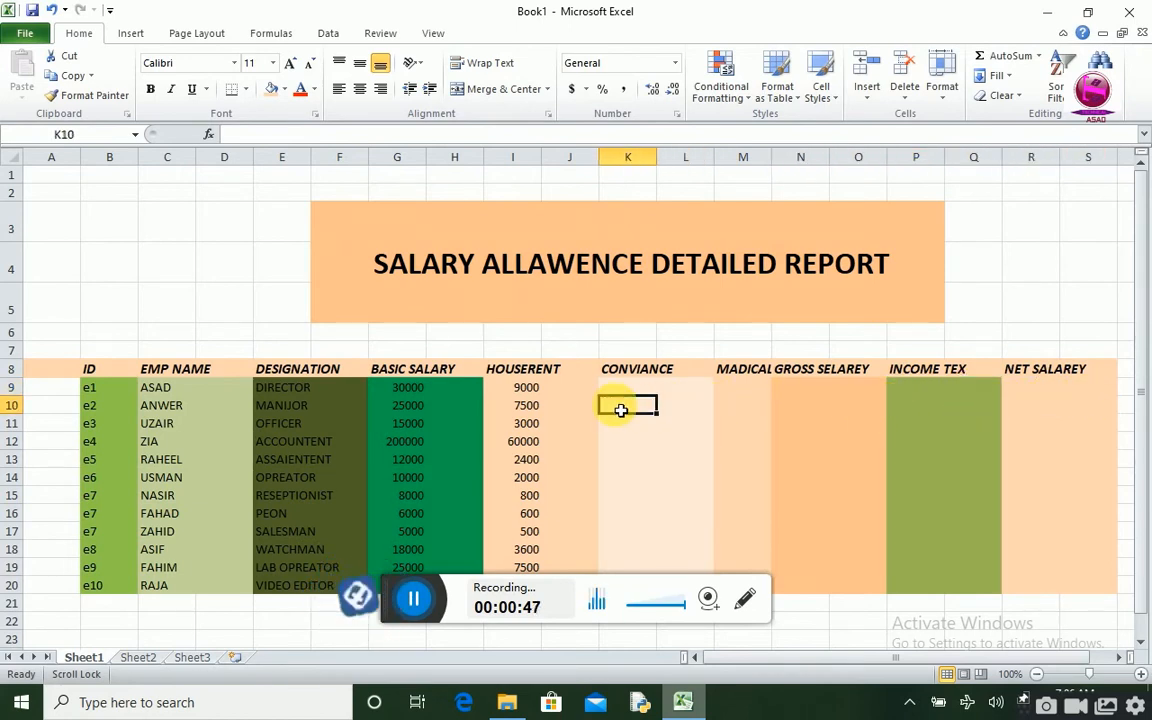
- Inspect the formula in the first employee's HOUSERENT cell I9 and look over the rest of the salary table
click(509, 393)
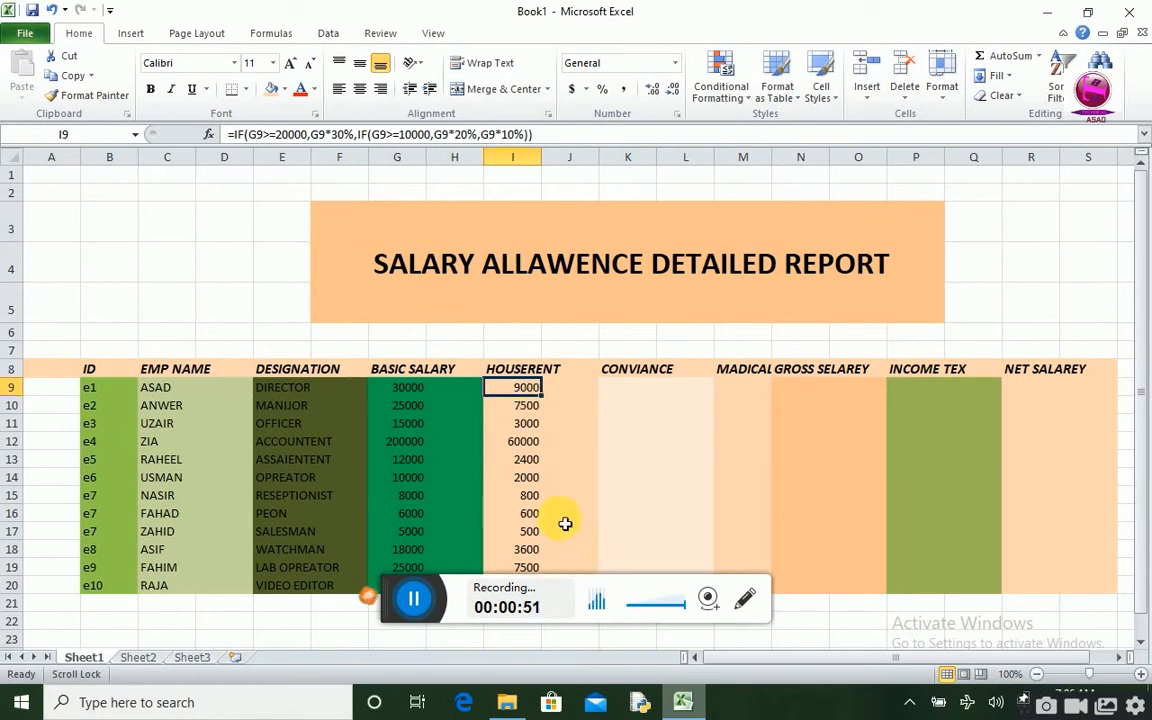
mouse_move(562, 500)
mouse_down()
mouse_move(567, 594)
mouse_move(568, 510)
mouse_up()
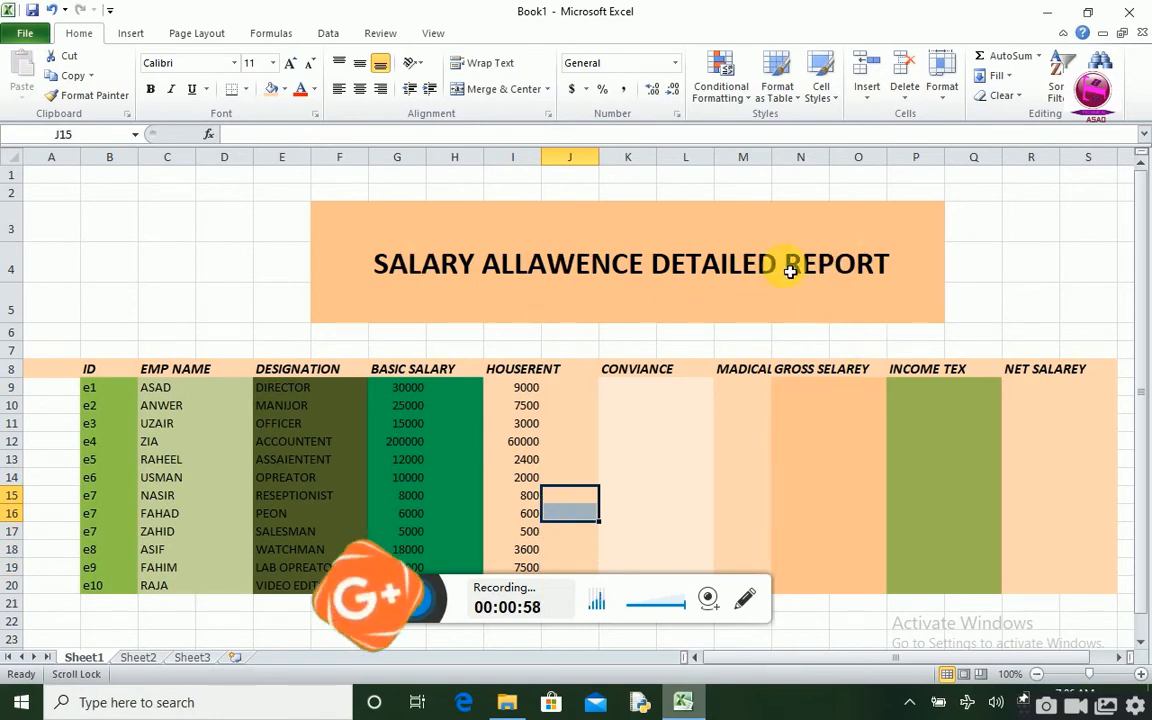
click(570, 332)
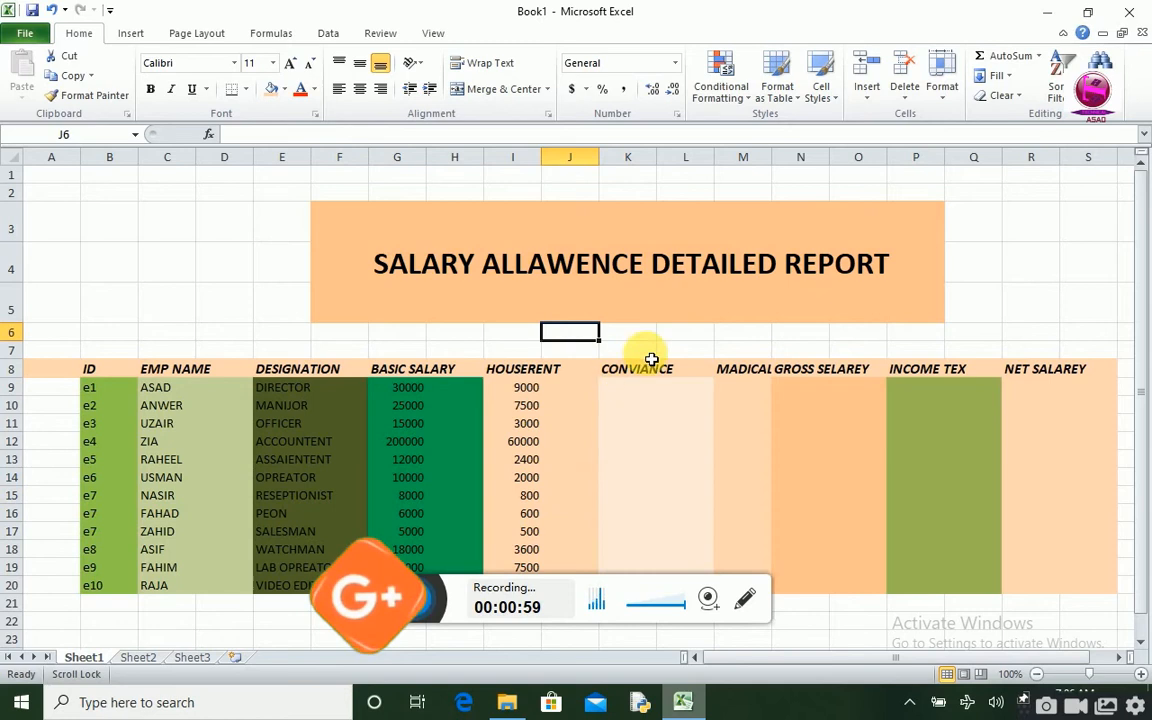
drag(905, 622, 869, 505)
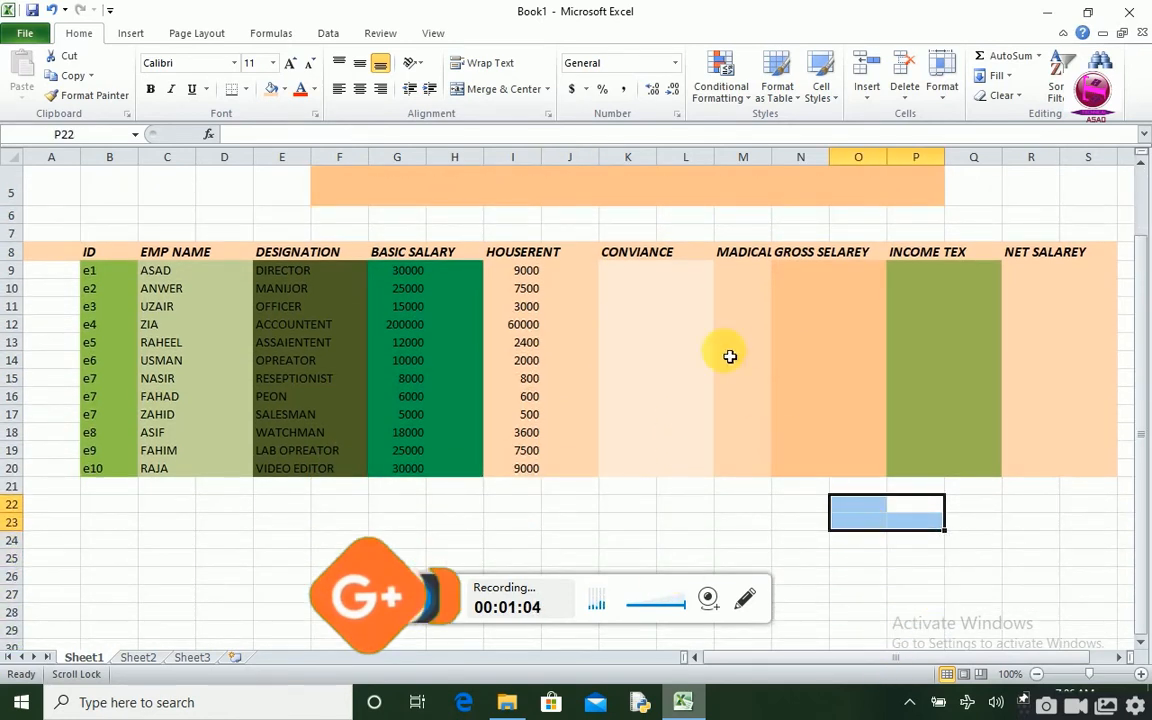
click(662, 292)
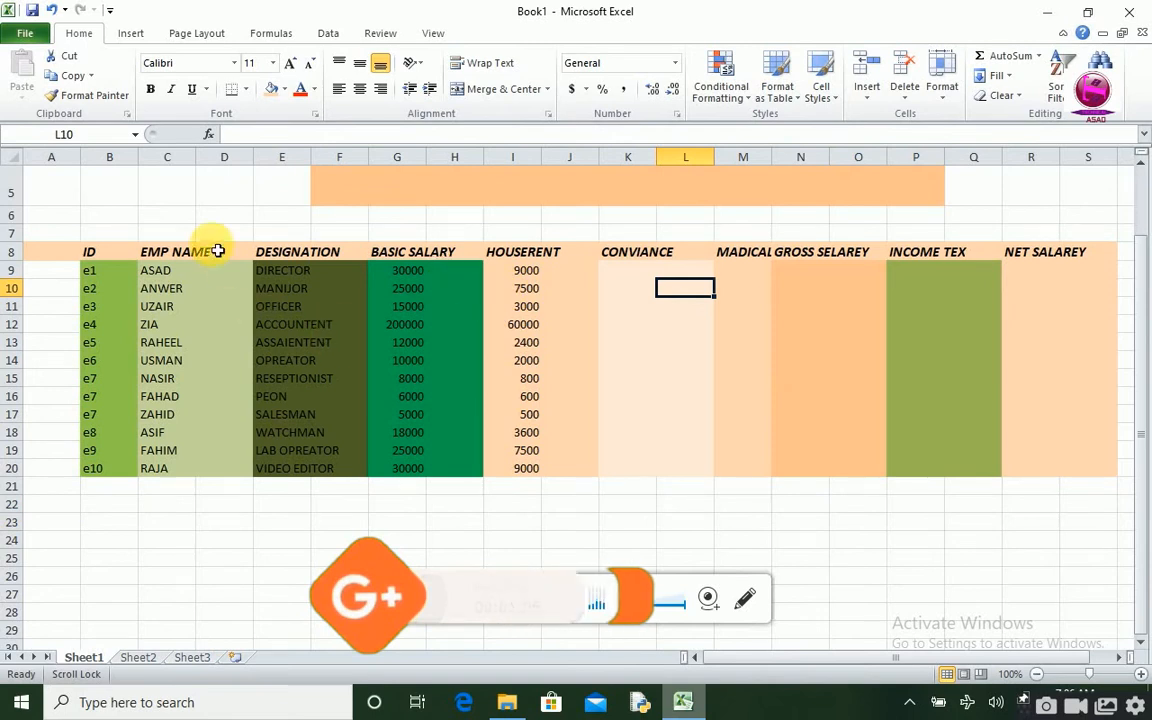
- Review the filled ID, EMP NAME, DESIGNATION and BASIC SALARY columns of the salary table
click(98, 248)
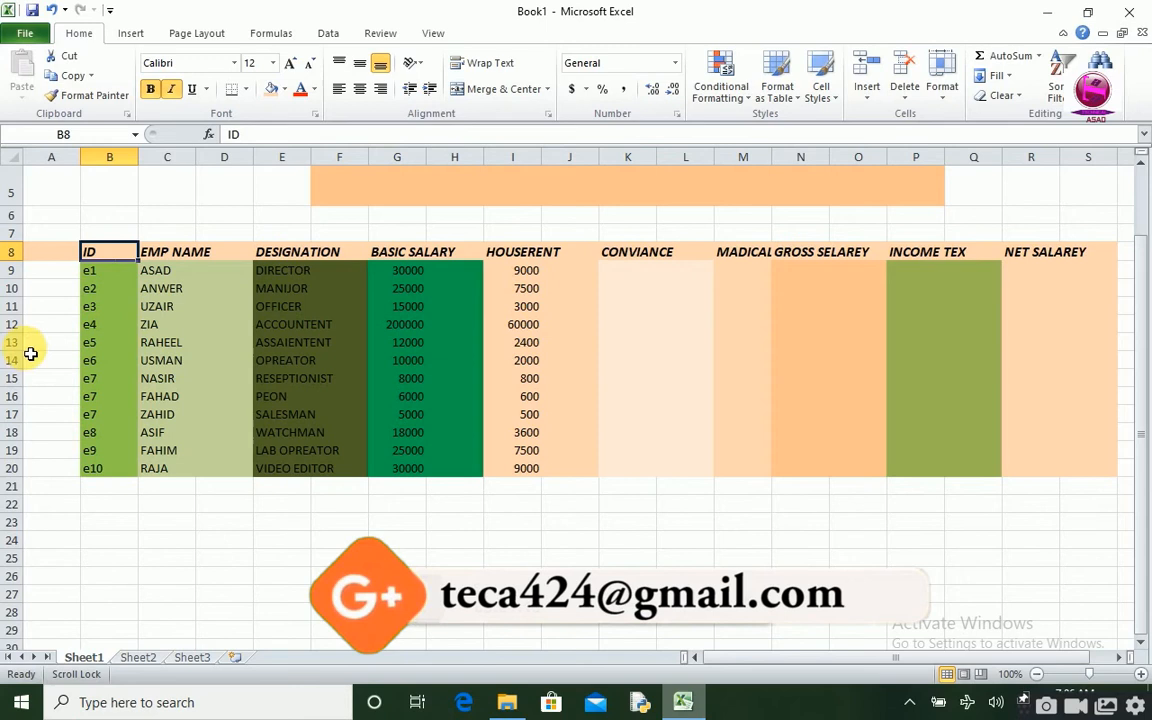
click(121, 324)
click(184, 292)
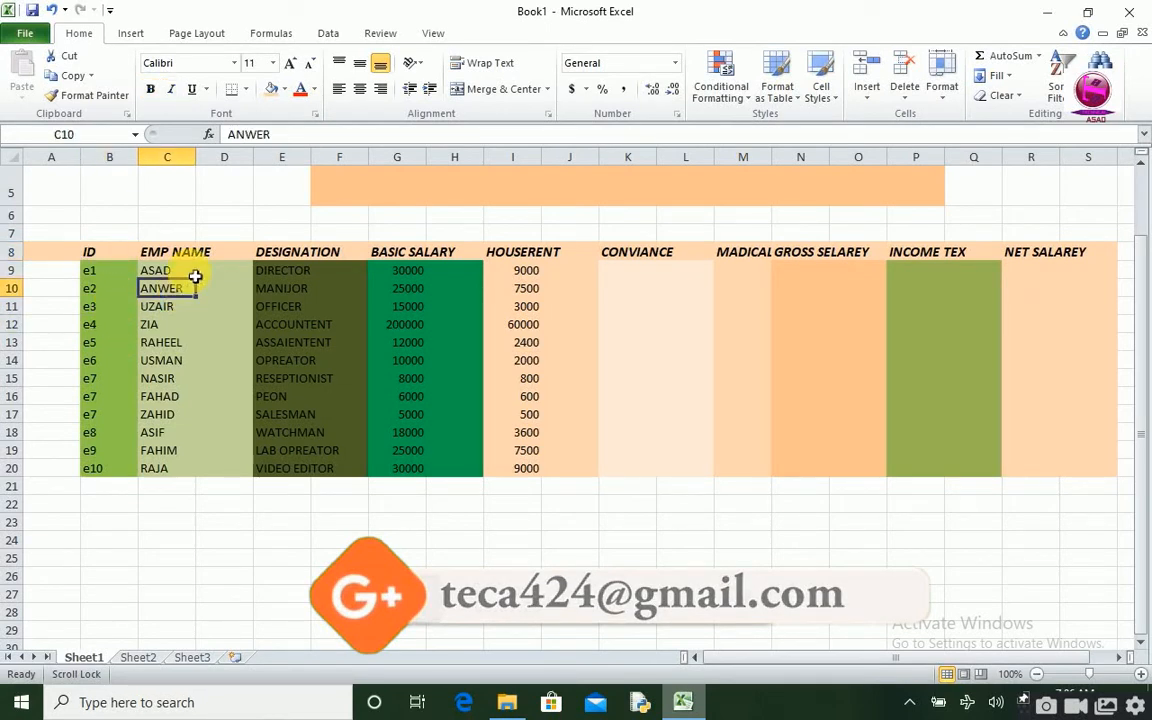
click(195, 272)
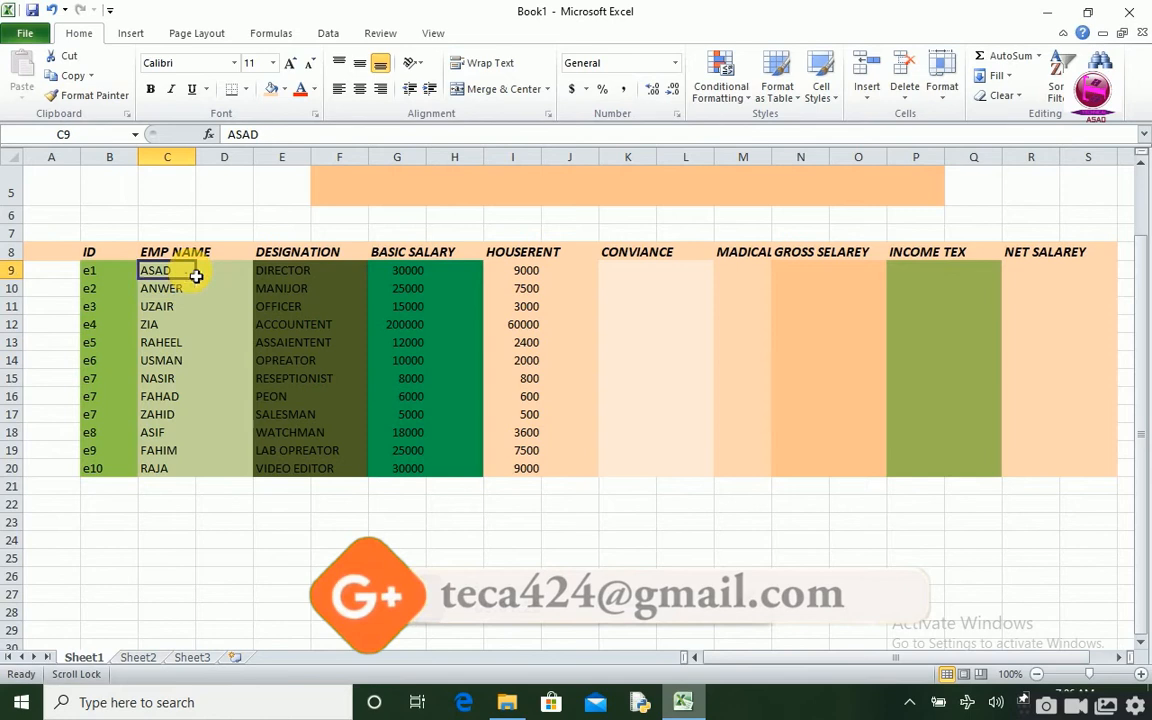
click(318, 272)
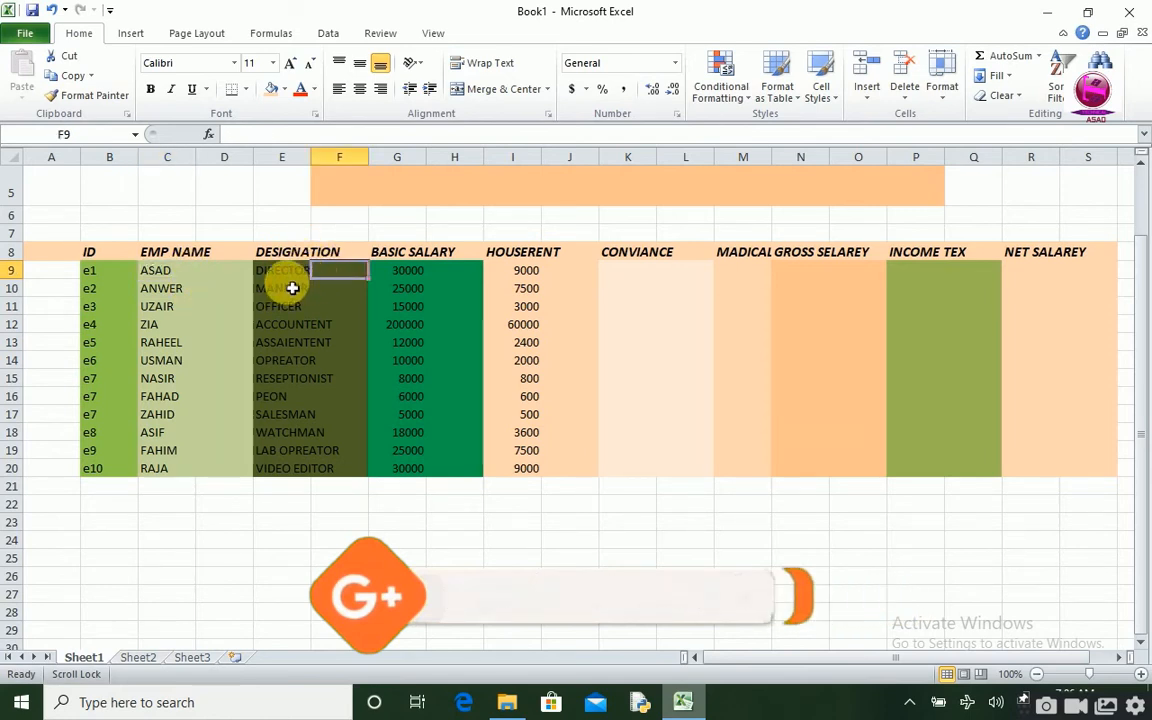
click(285, 272)
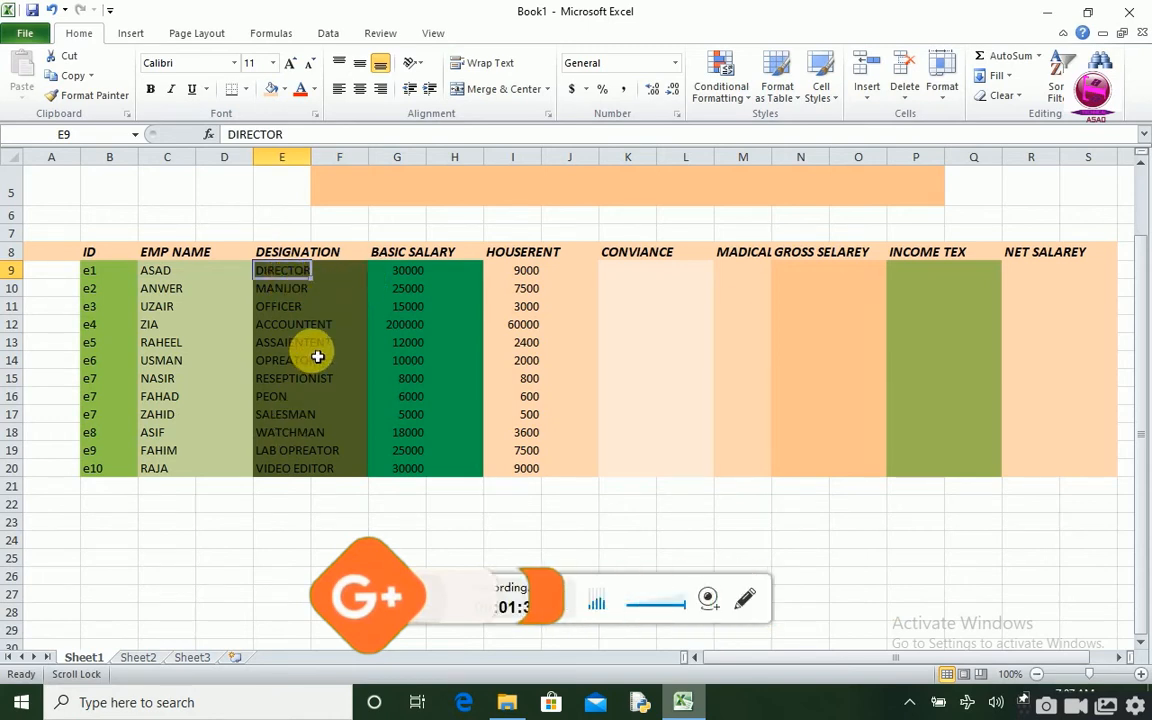
click(318, 345)
click(301, 306)
click(290, 271)
click(306, 324)
click(302, 395)
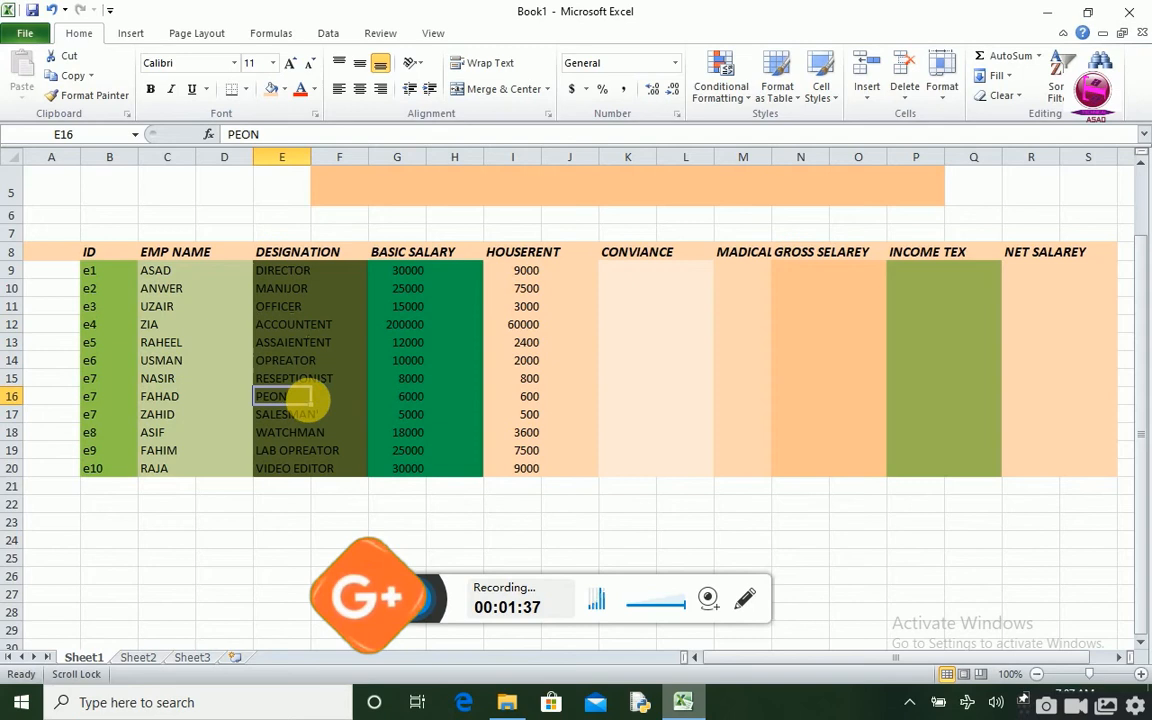
click(404, 287)
click(407, 275)
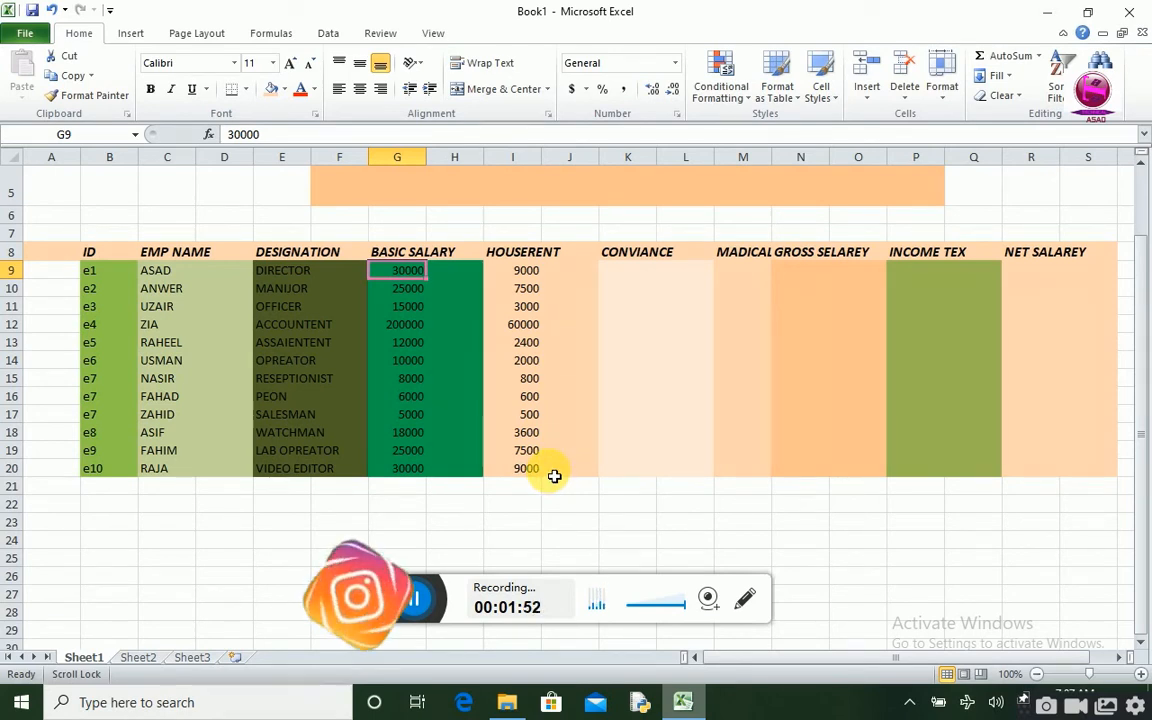
- Clear the house rent entries from the HOUSERENT column, range I9:J20
drag(553, 473, 515, 279)
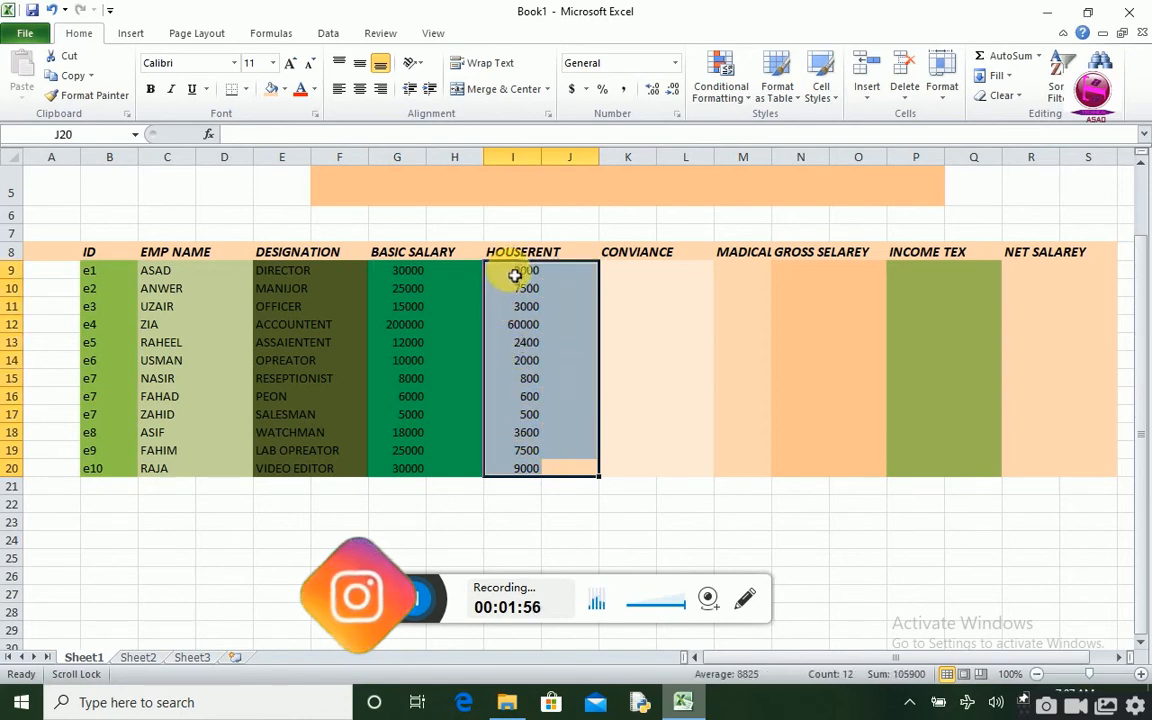
key(Delete)
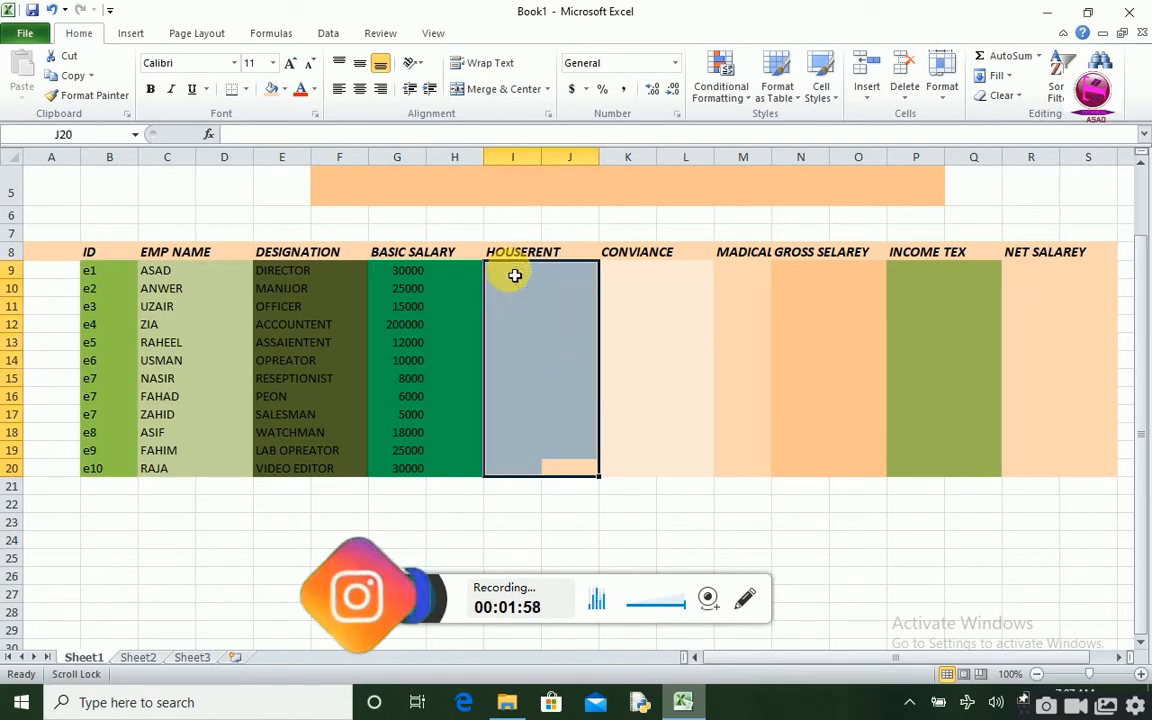
click(600, 320)
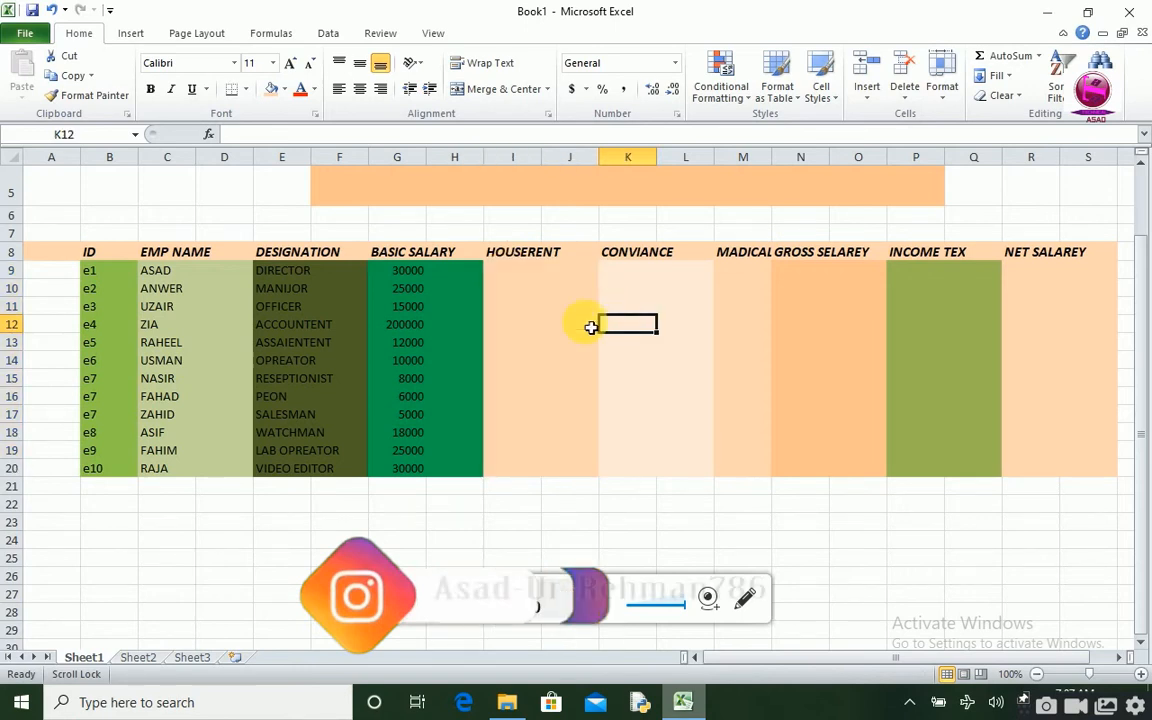
- Look over the empty allowance columns HOUSERENT, CONVIANCE and MADICAL in the first employee's row
click(526, 277)
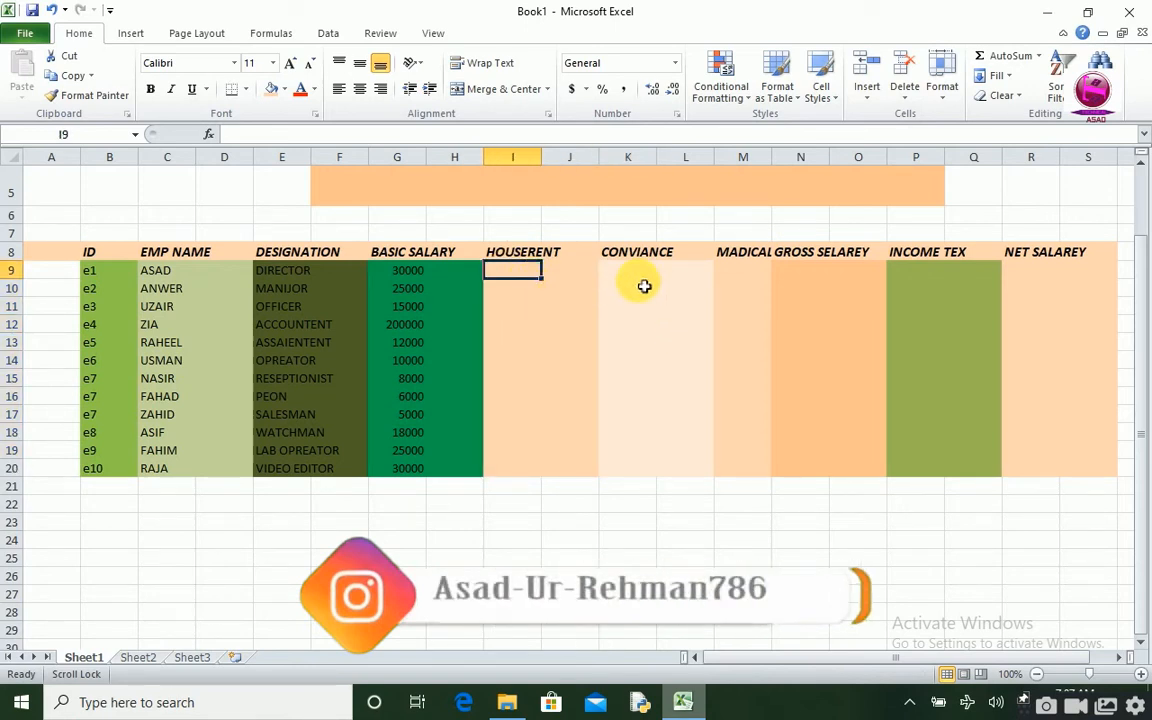
click(645, 288)
click(752, 278)
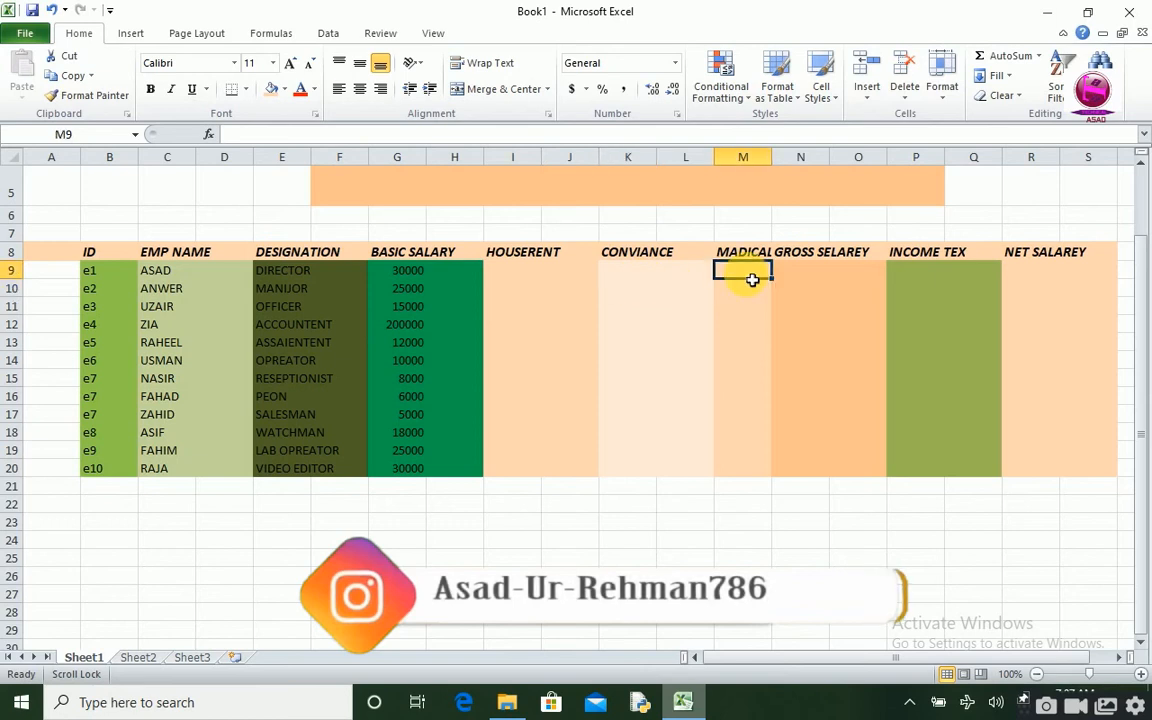
click(550, 281)
click(521, 281)
click(618, 281)
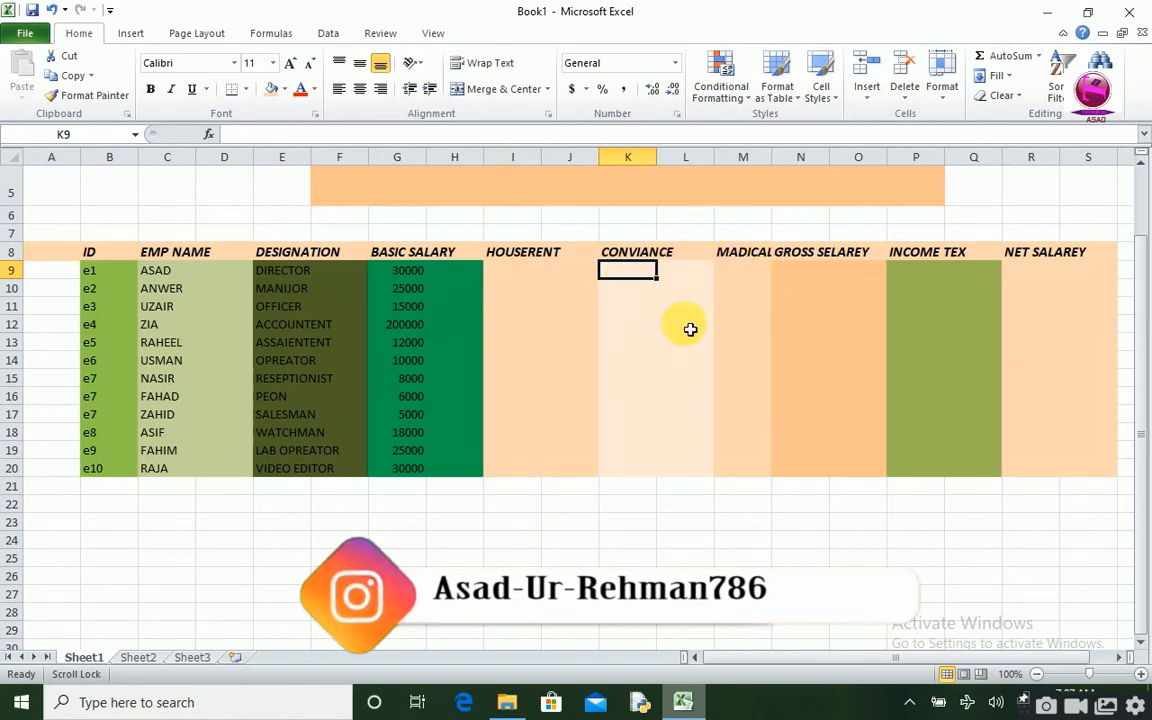
click(733, 281)
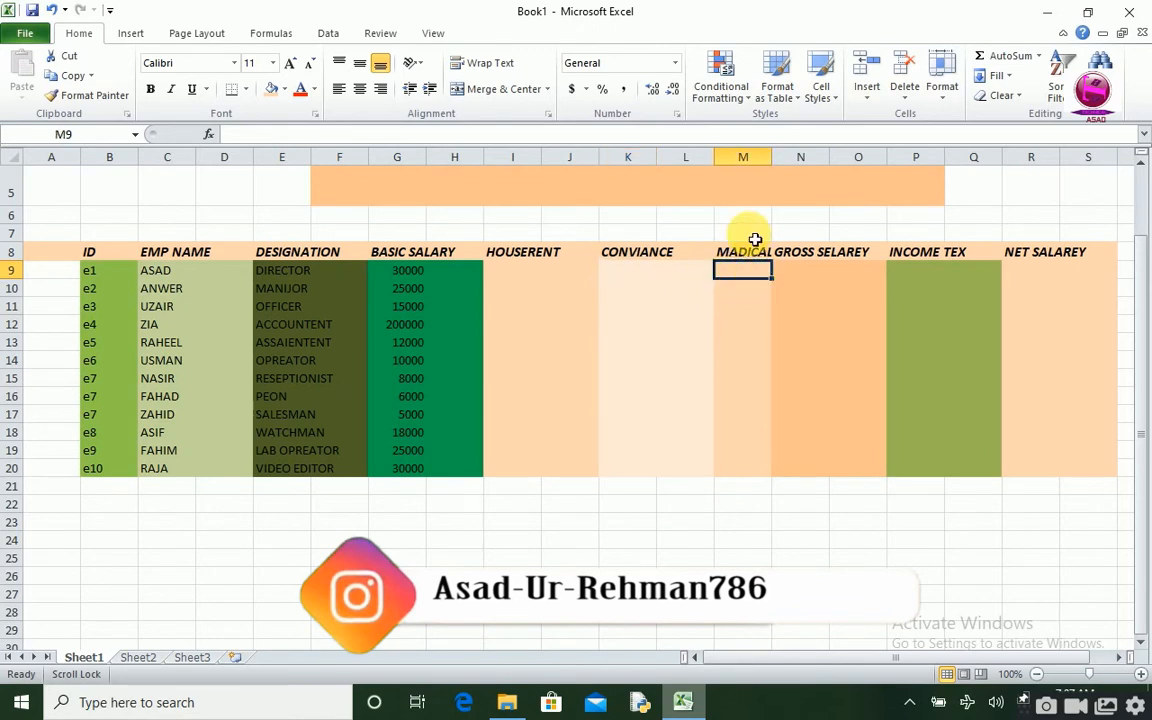
click(524, 277)
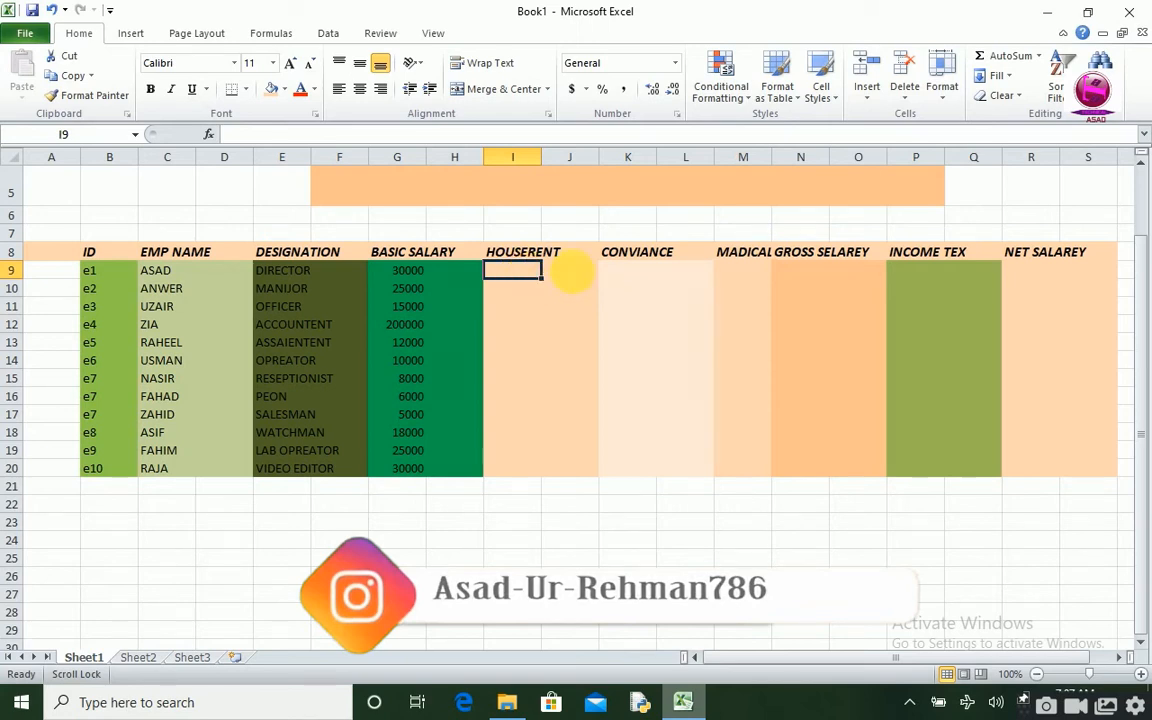
click(745, 269)
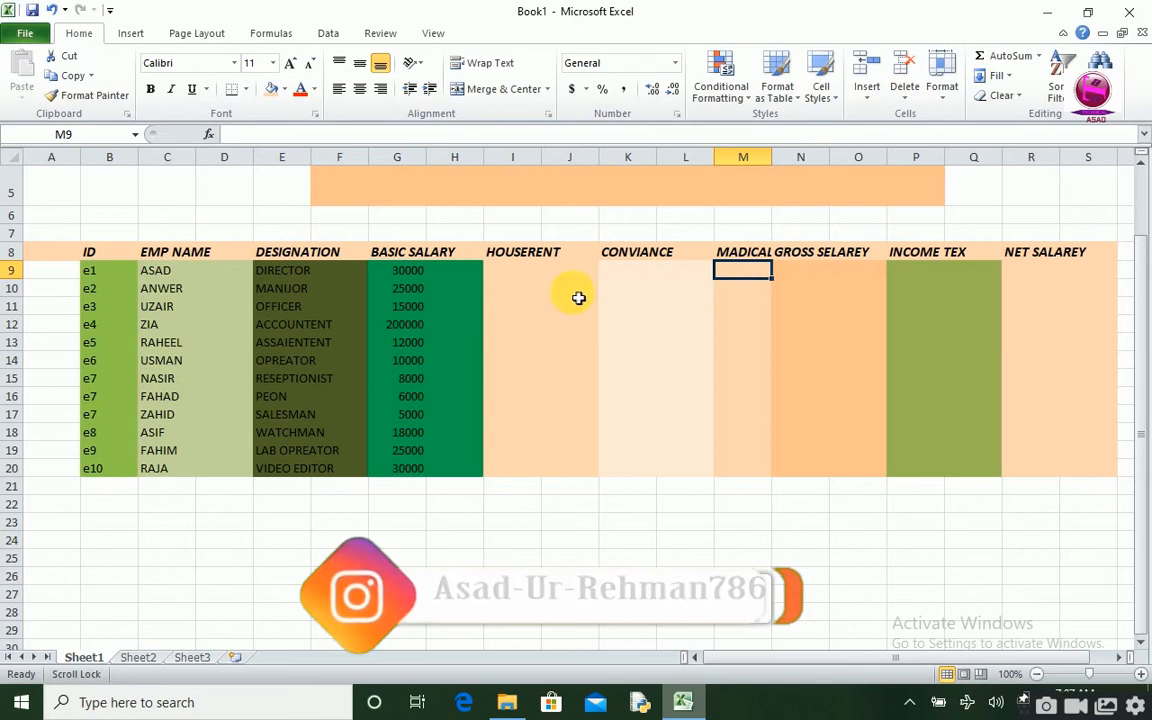
click(531, 276)
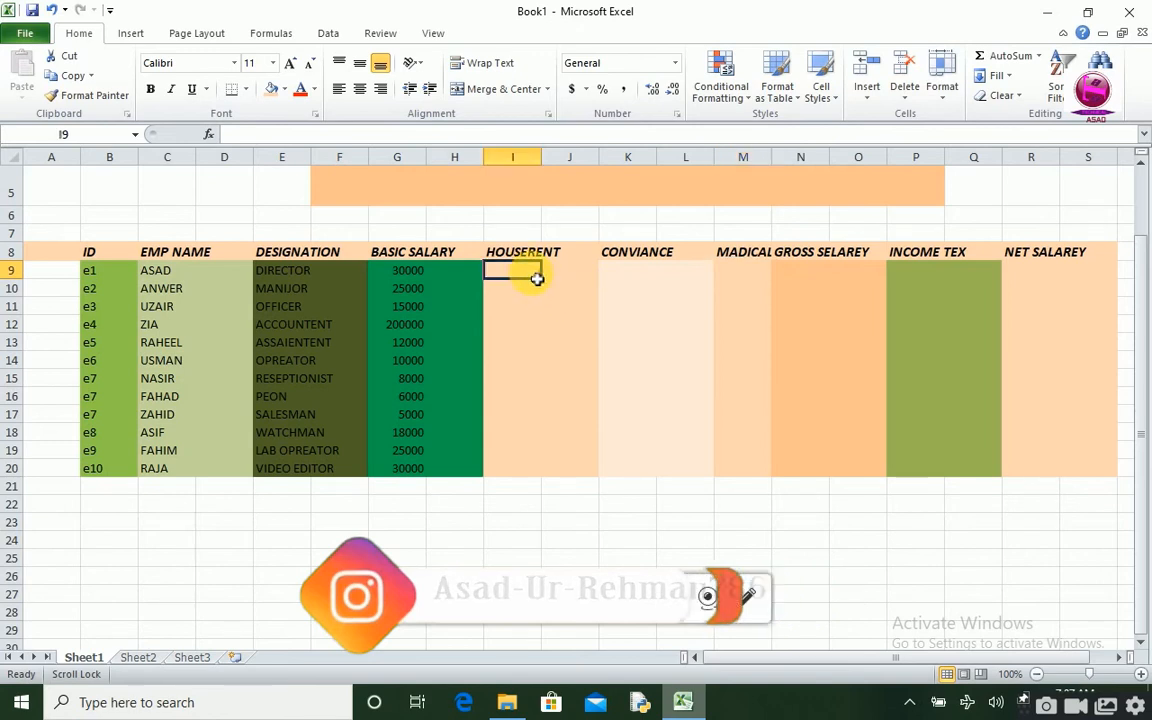
click(751, 279)
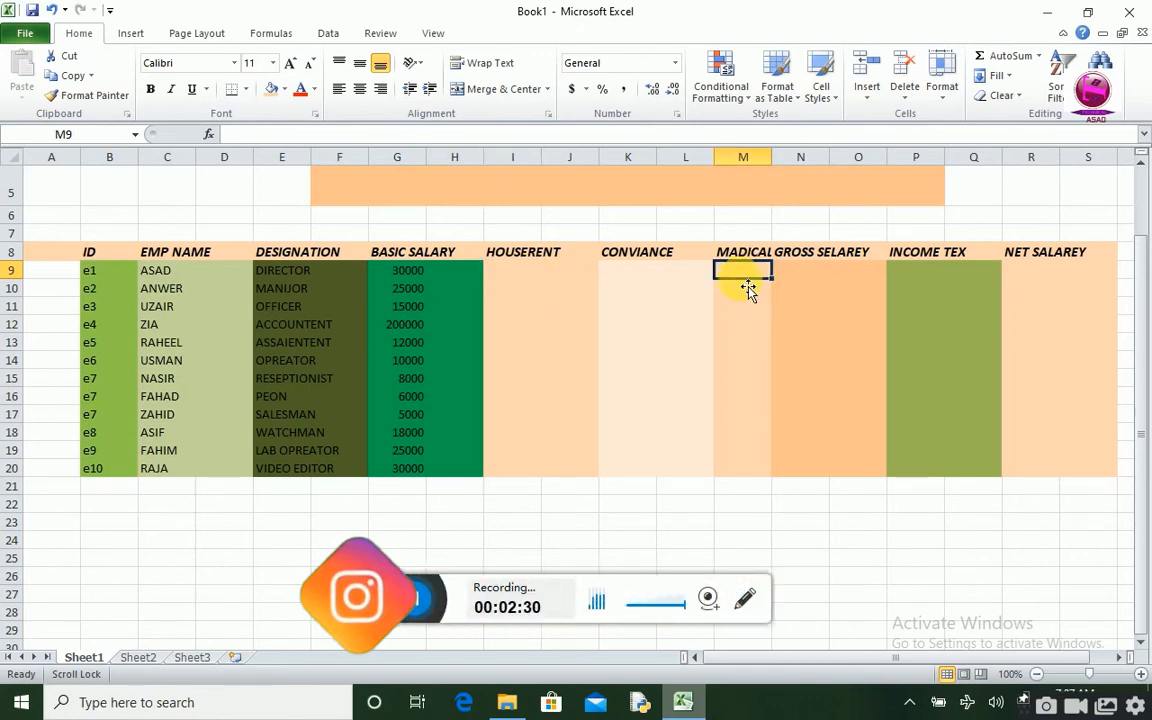
- Look over the empty GROSS SELAREY, INCOME TEX and NET SALAREY columns of the table
click(818, 274)
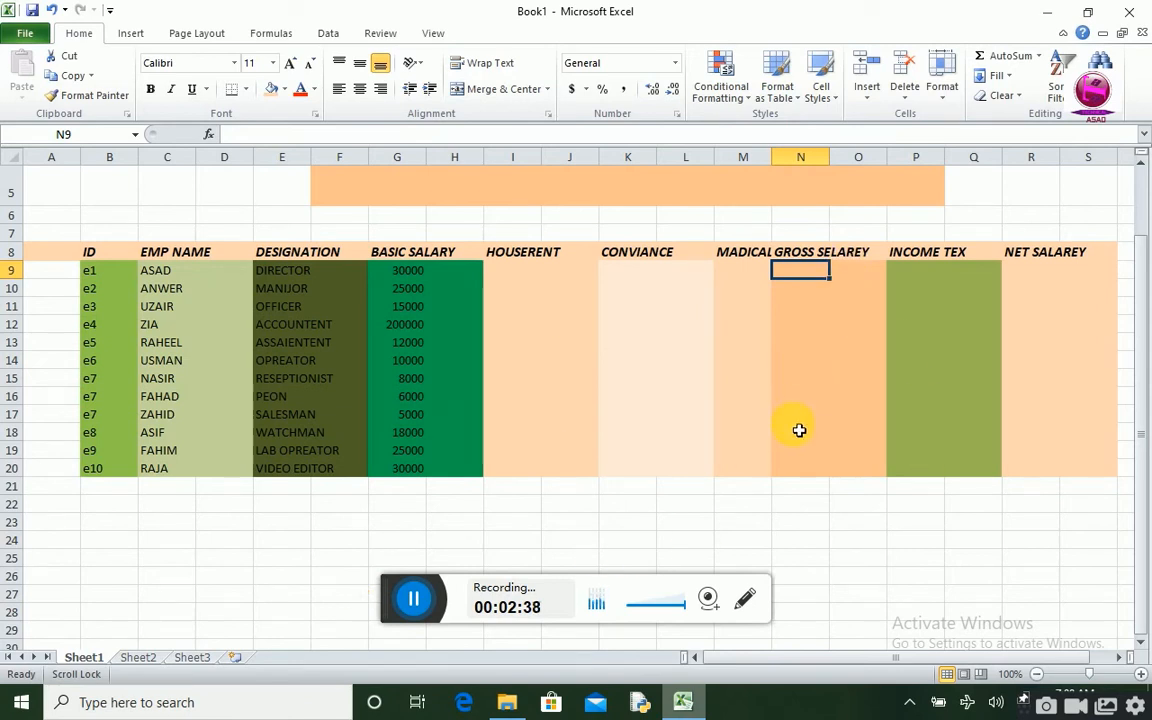
click(916, 321)
click(928, 289)
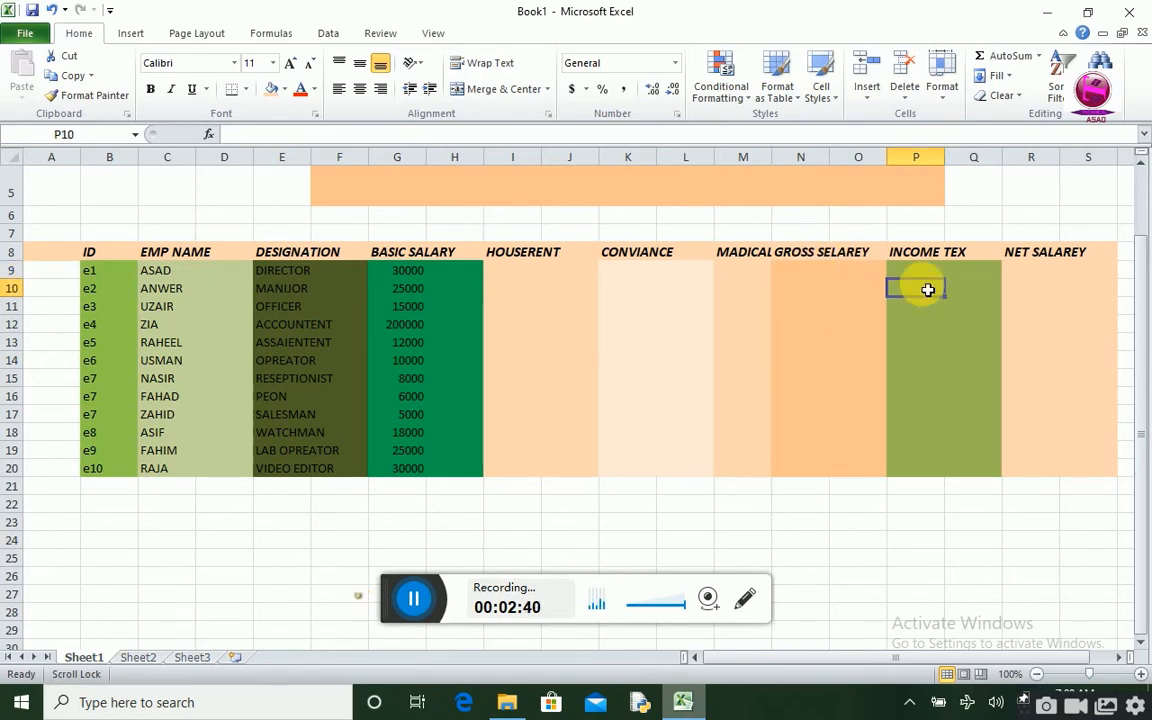
click(918, 269)
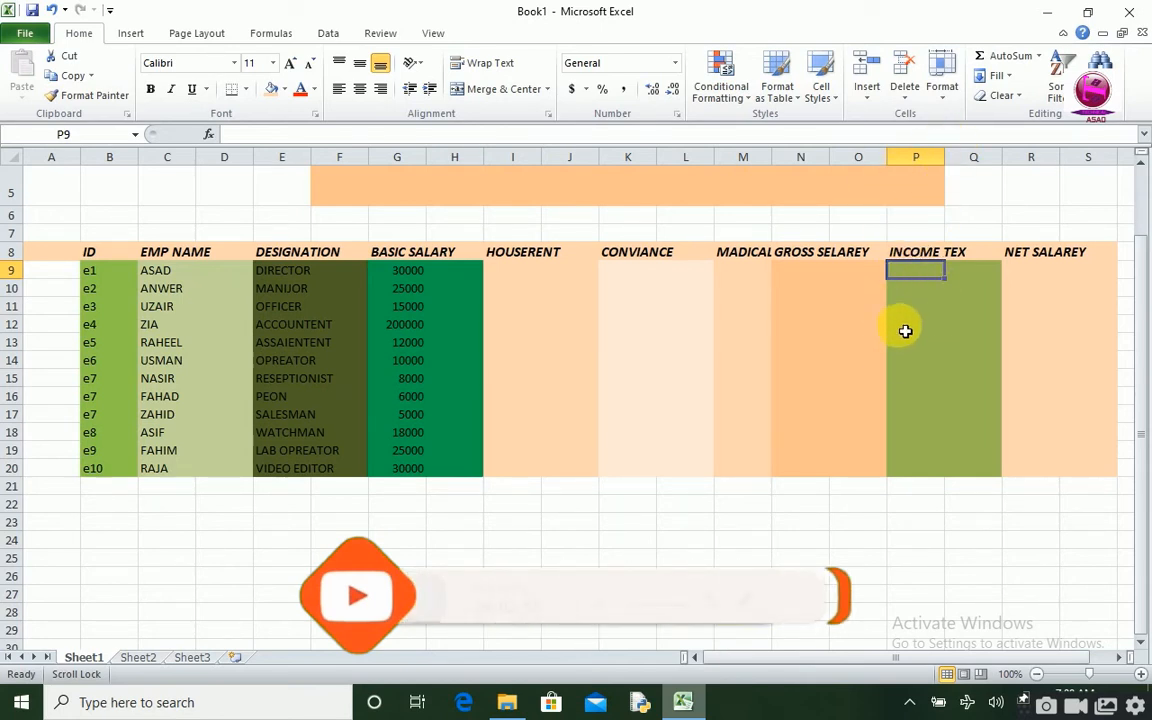
click(1041, 281)
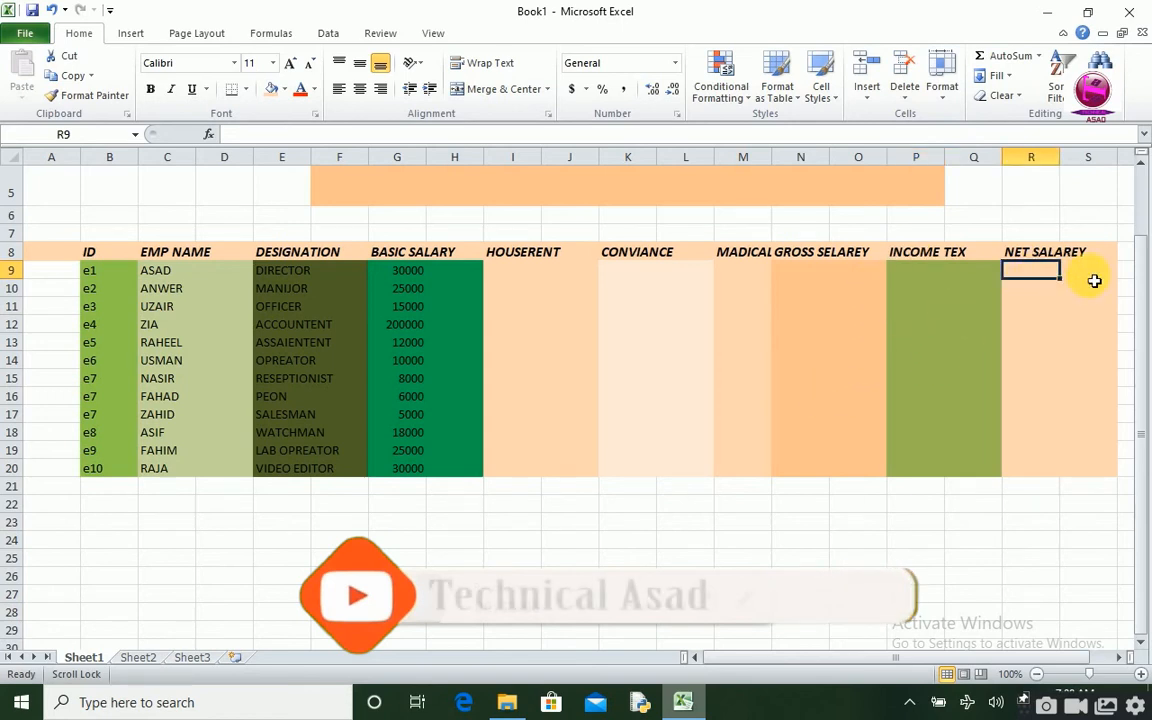
click(964, 290)
click(915, 276)
click(846, 278)
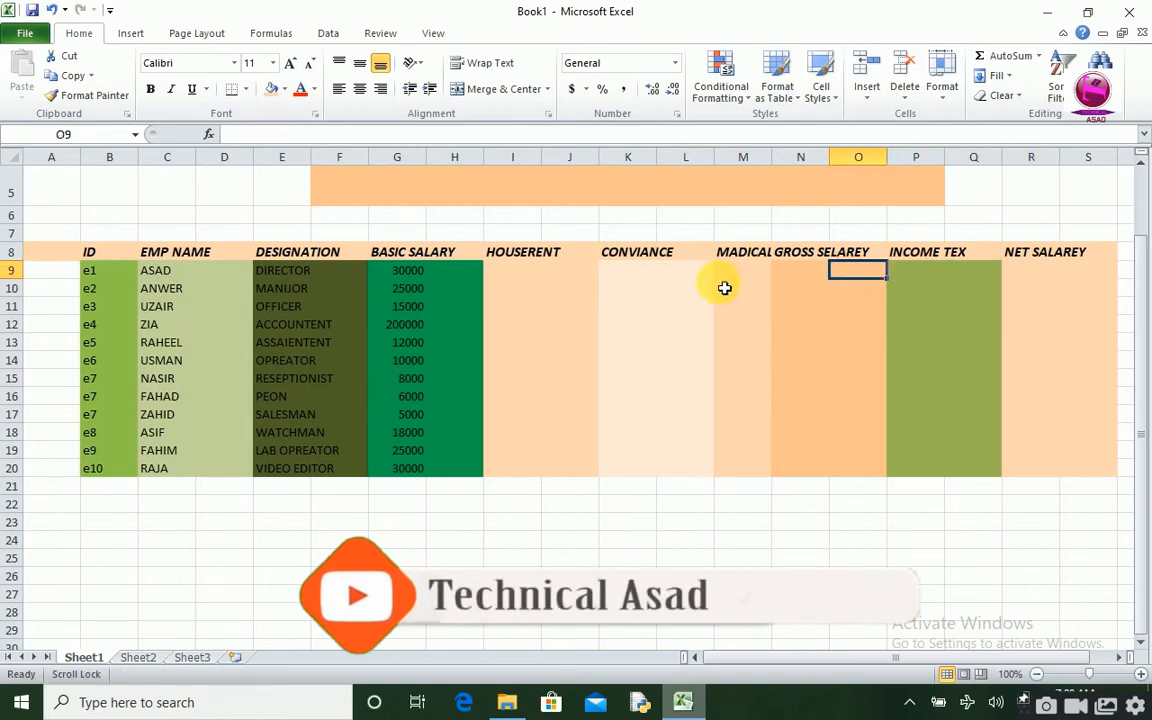
- Start an IF formula in house rent cell I9 that tests whether basic salary G9 is at least 20000
click(552, 278)
click(521, 278)
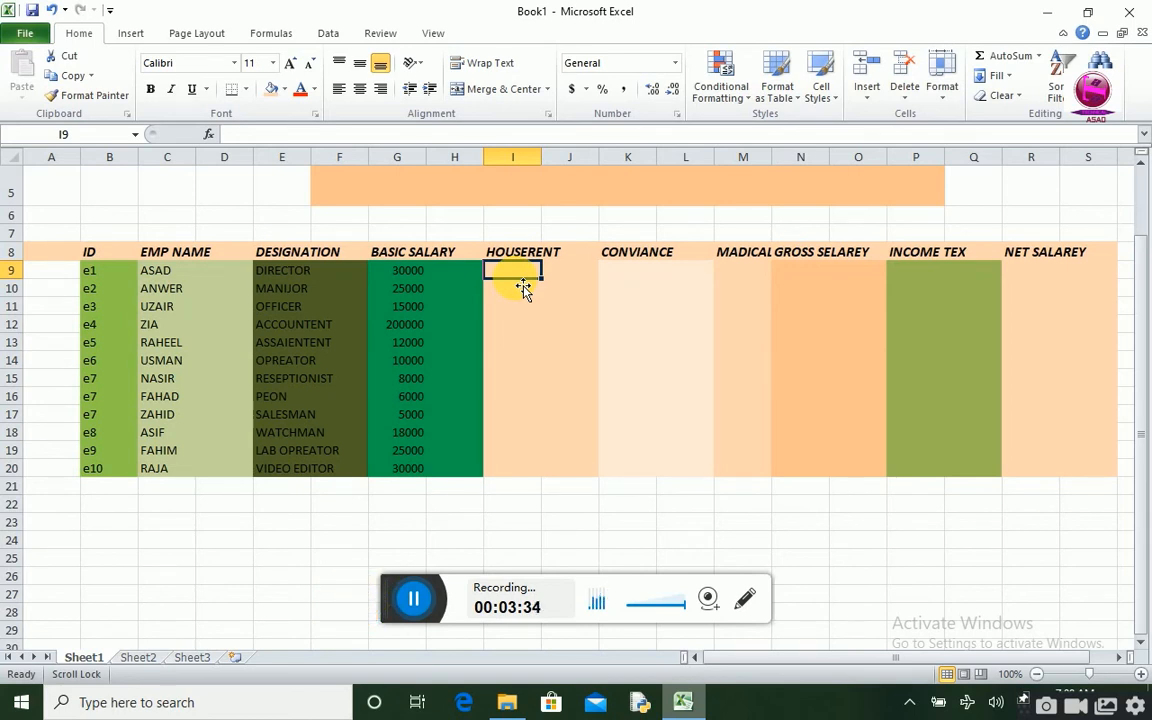
text(=IF)
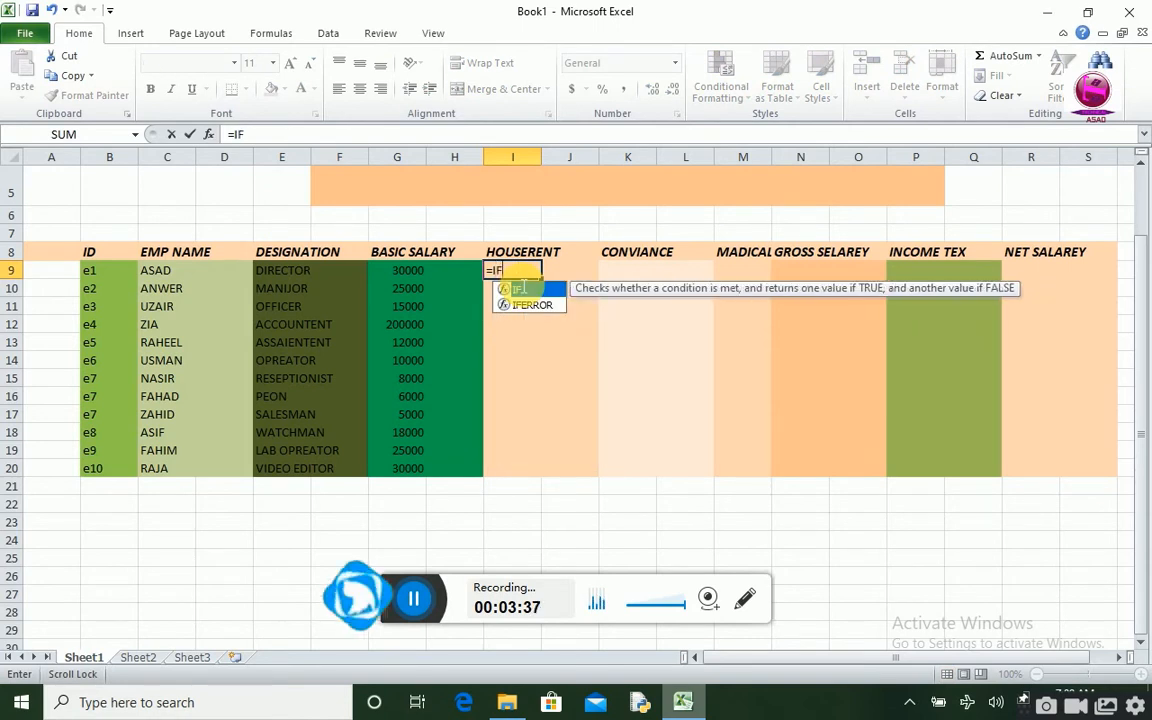
double_click(516, 289)
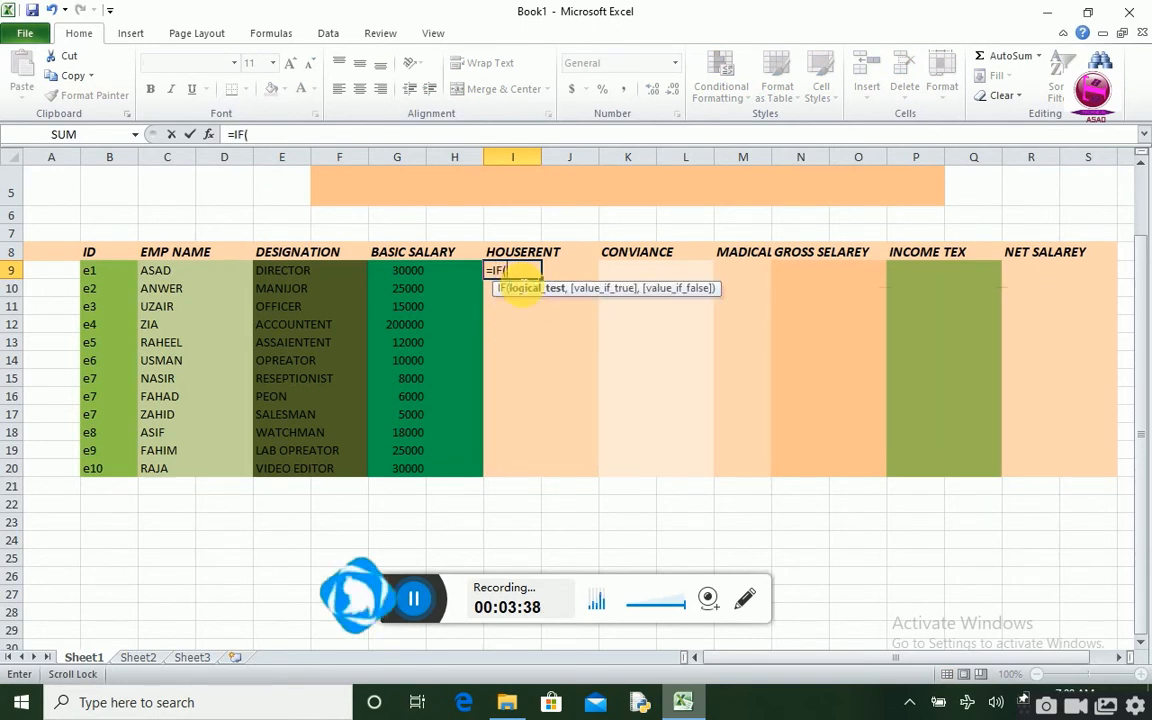
click(408, 274)
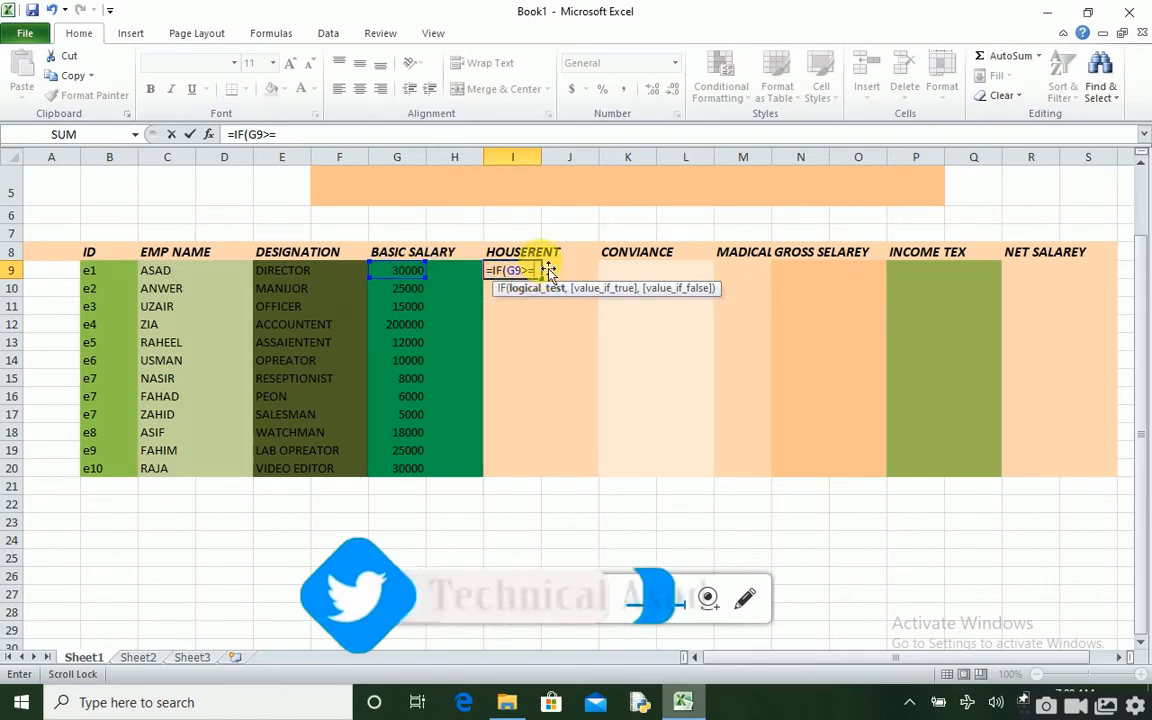
text(2)
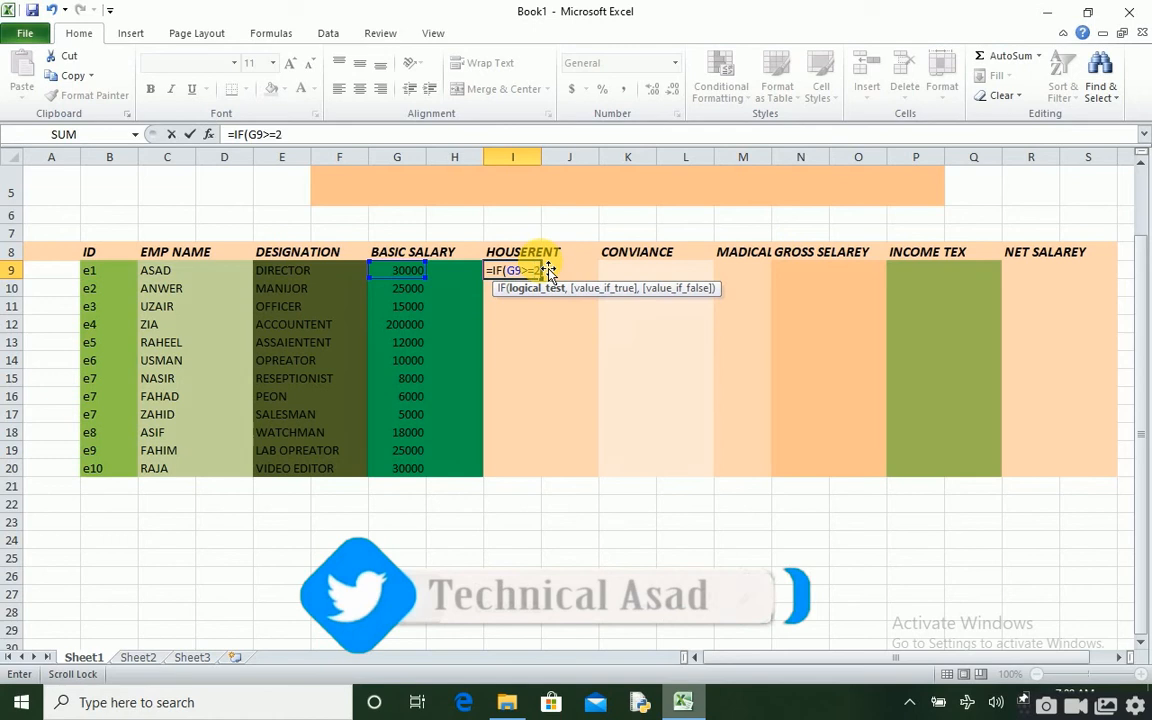
text(0000)
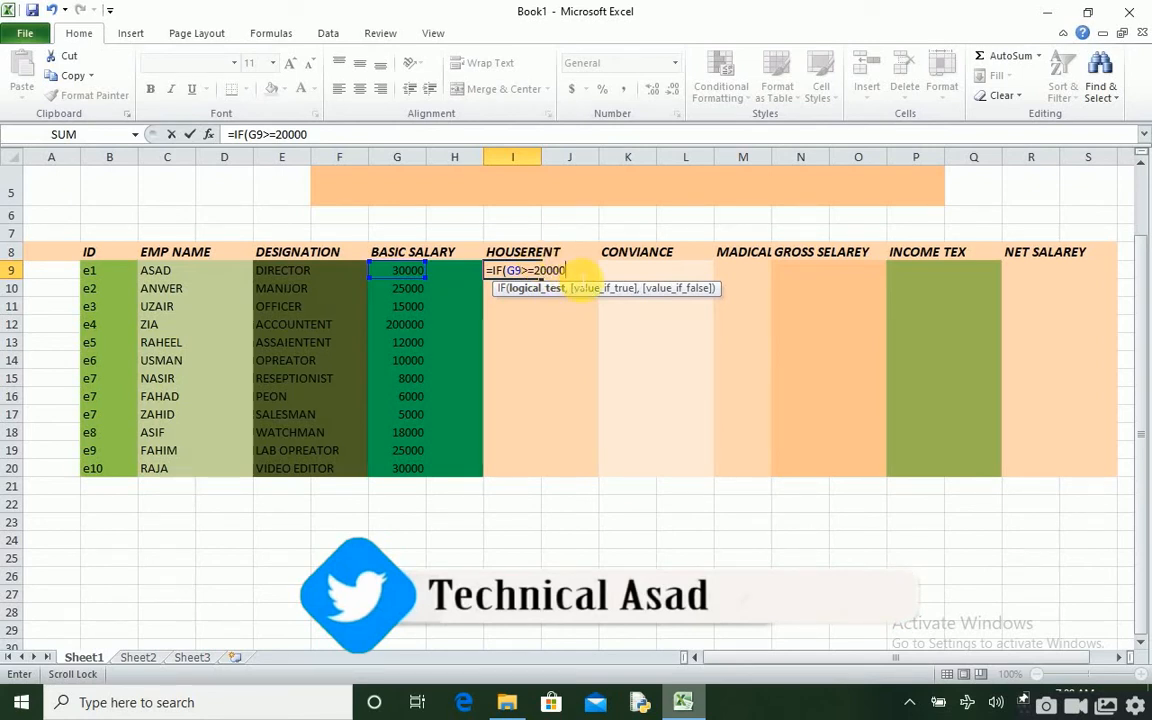
text(,)
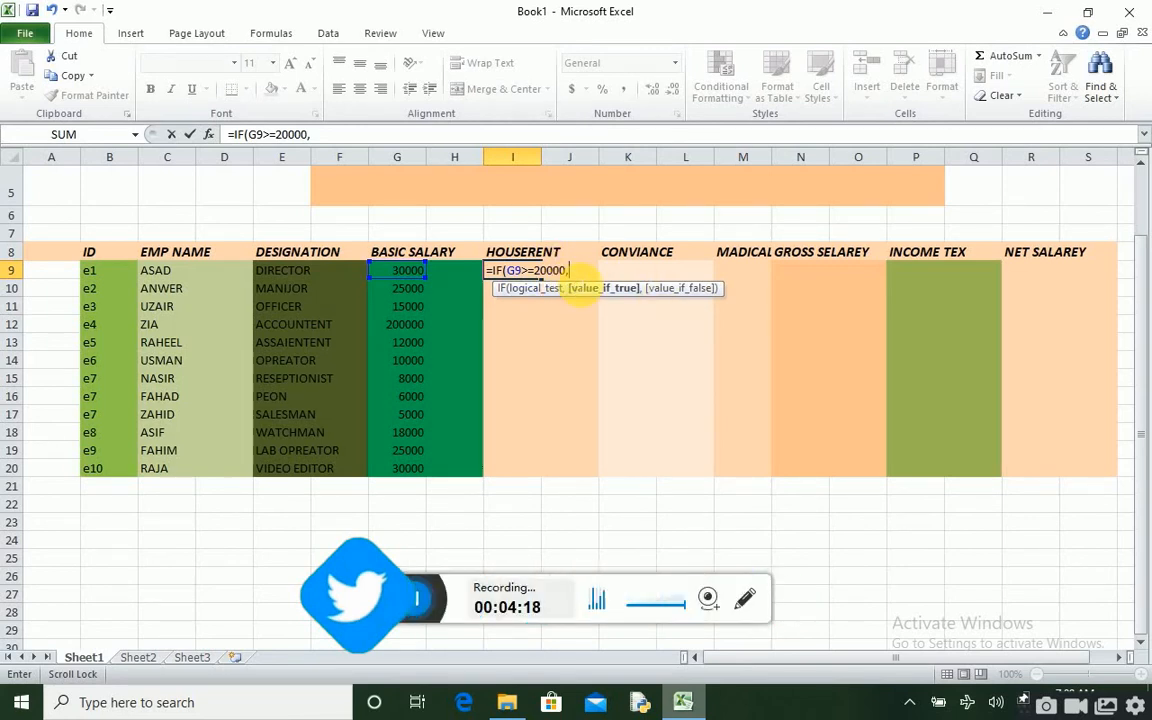
- Make the IF formula in I9 return G9*30% when the 20000 test is true
click(409, 278)
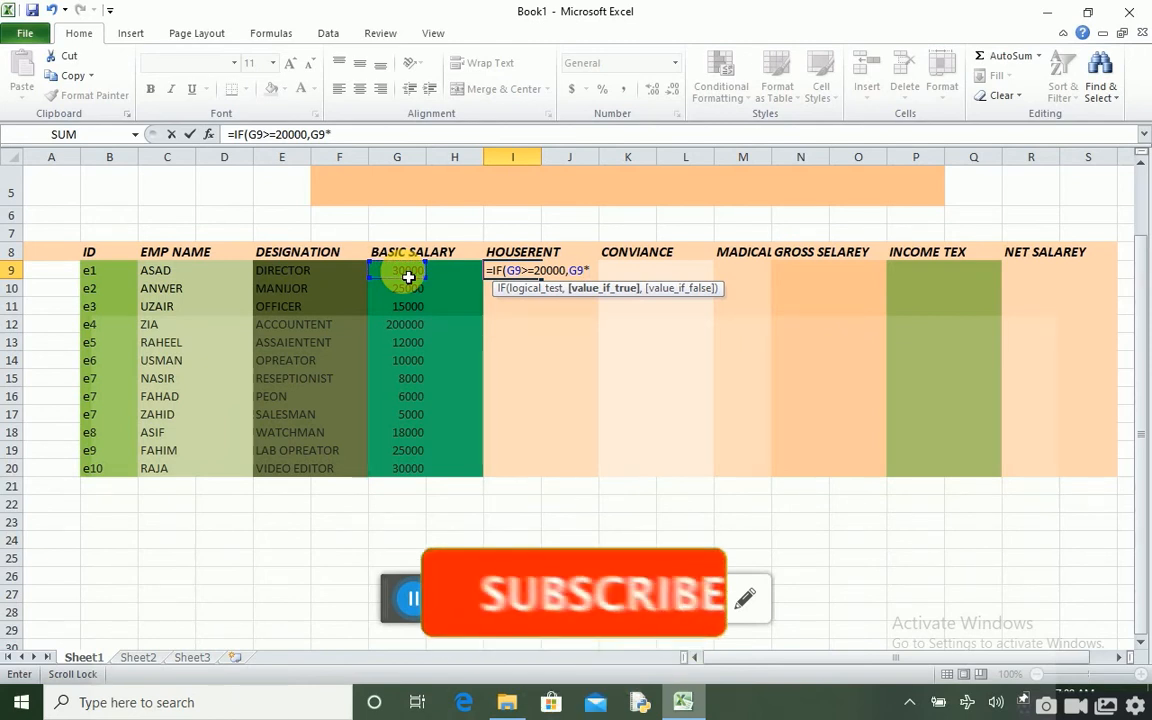
text(30)
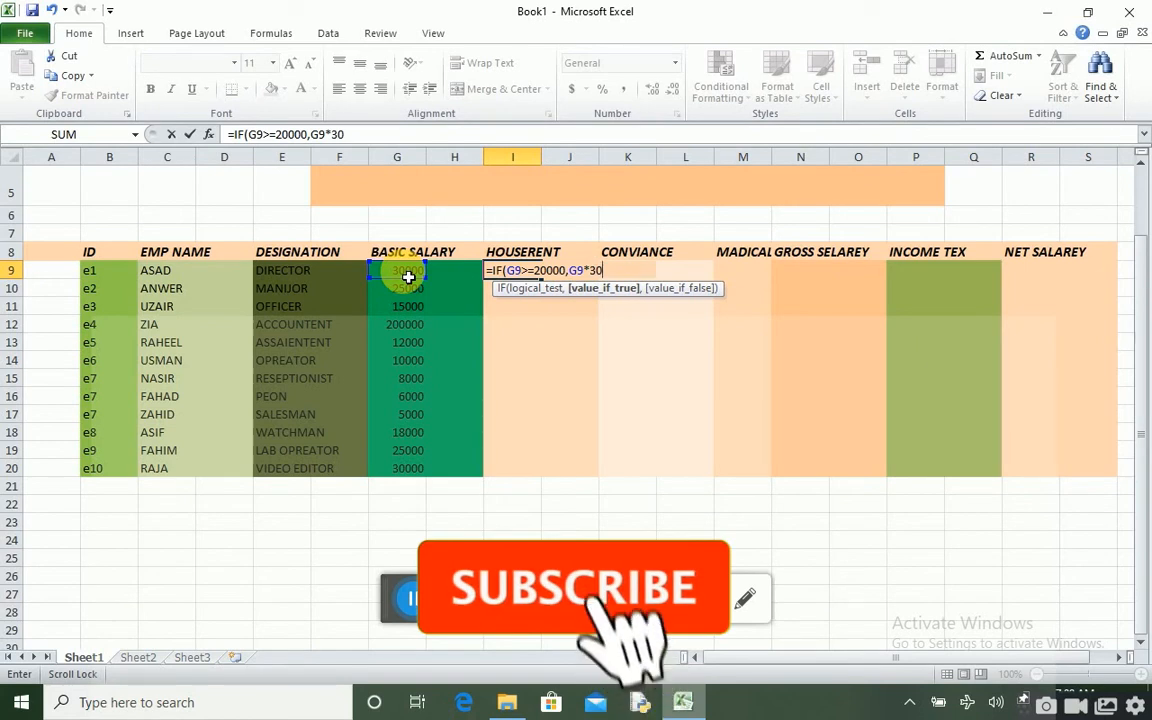
text(%)
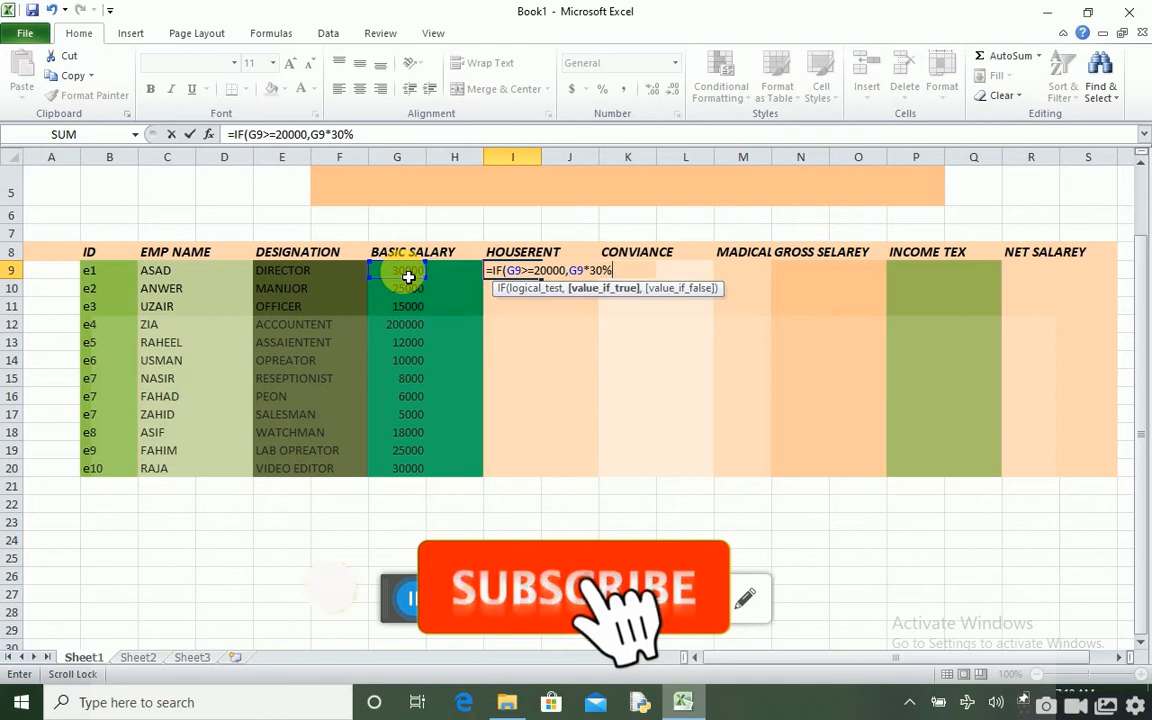
text(,)
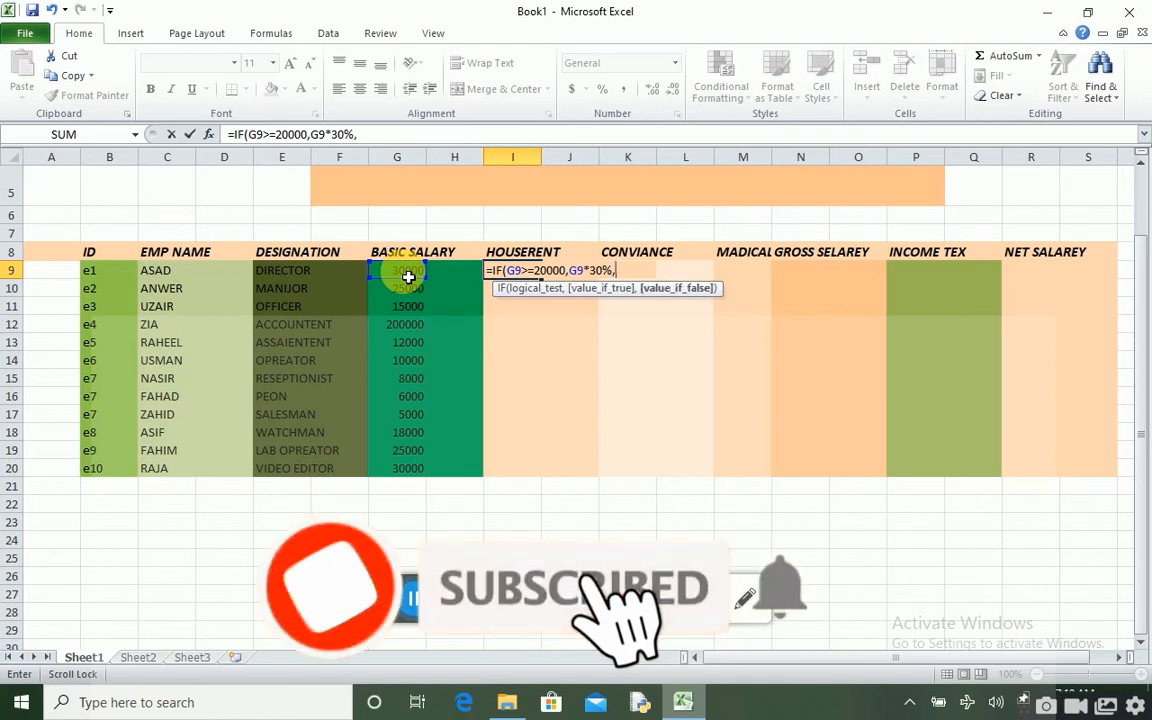
- Nest a second IF as the false value of the I9 formula, testing whether G9 is at least 10000
text(=IF)
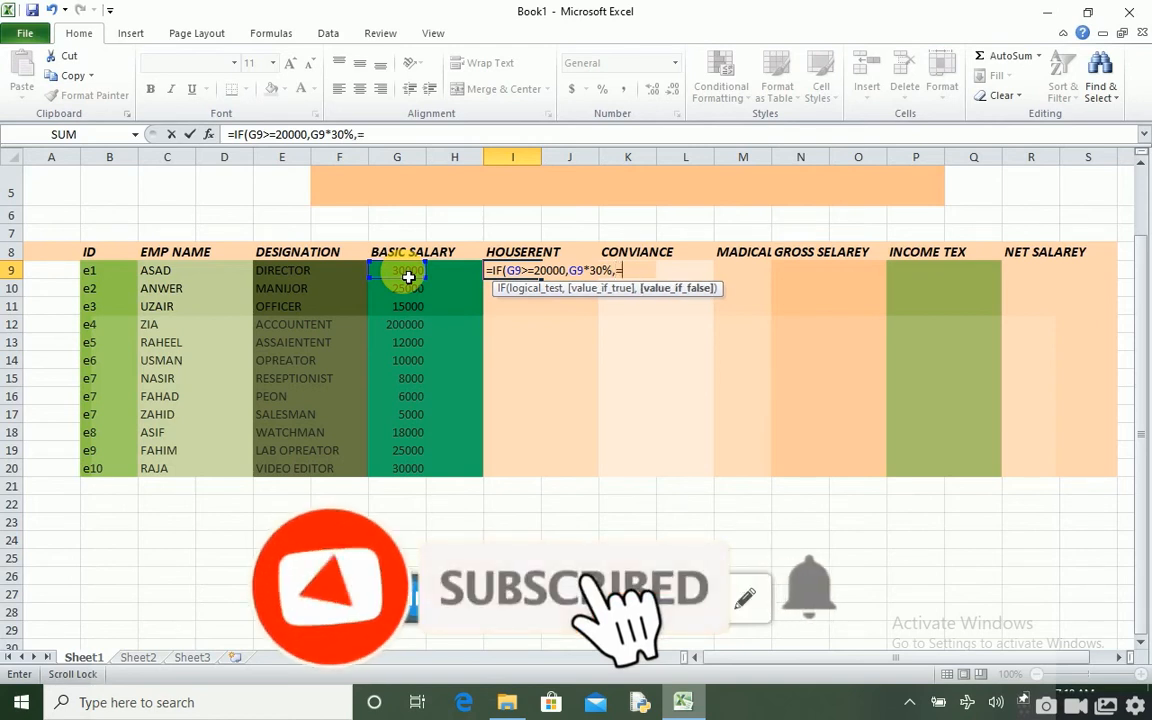
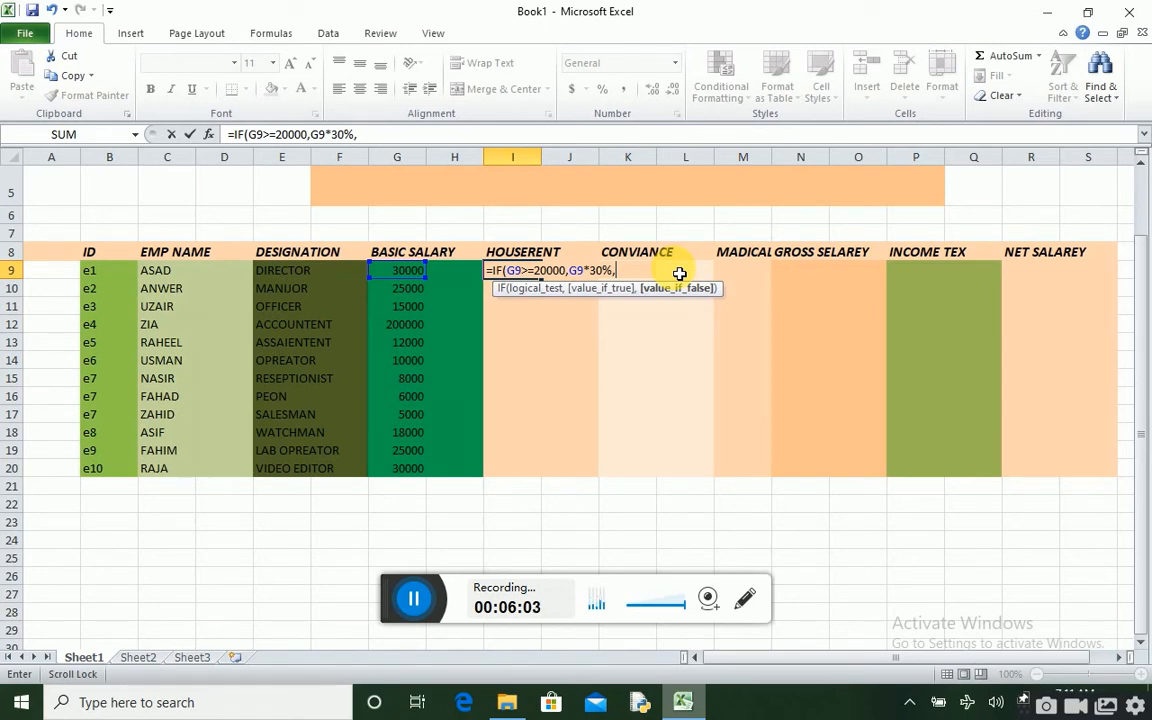
text(IF)
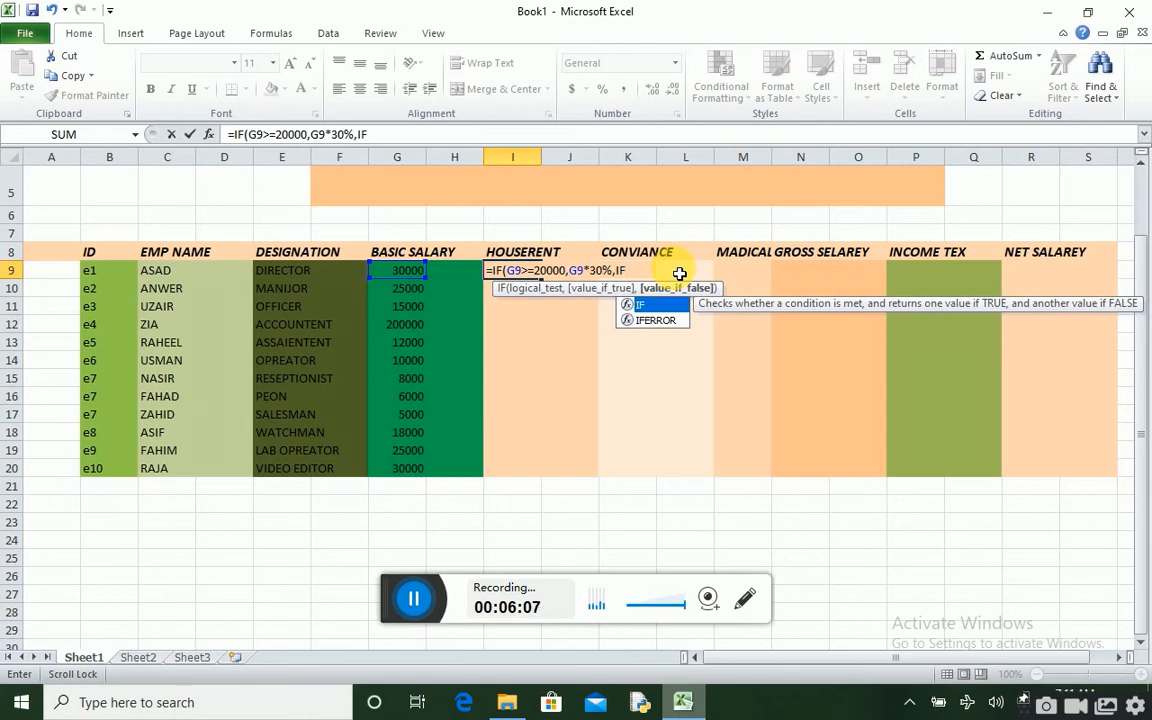
text(()
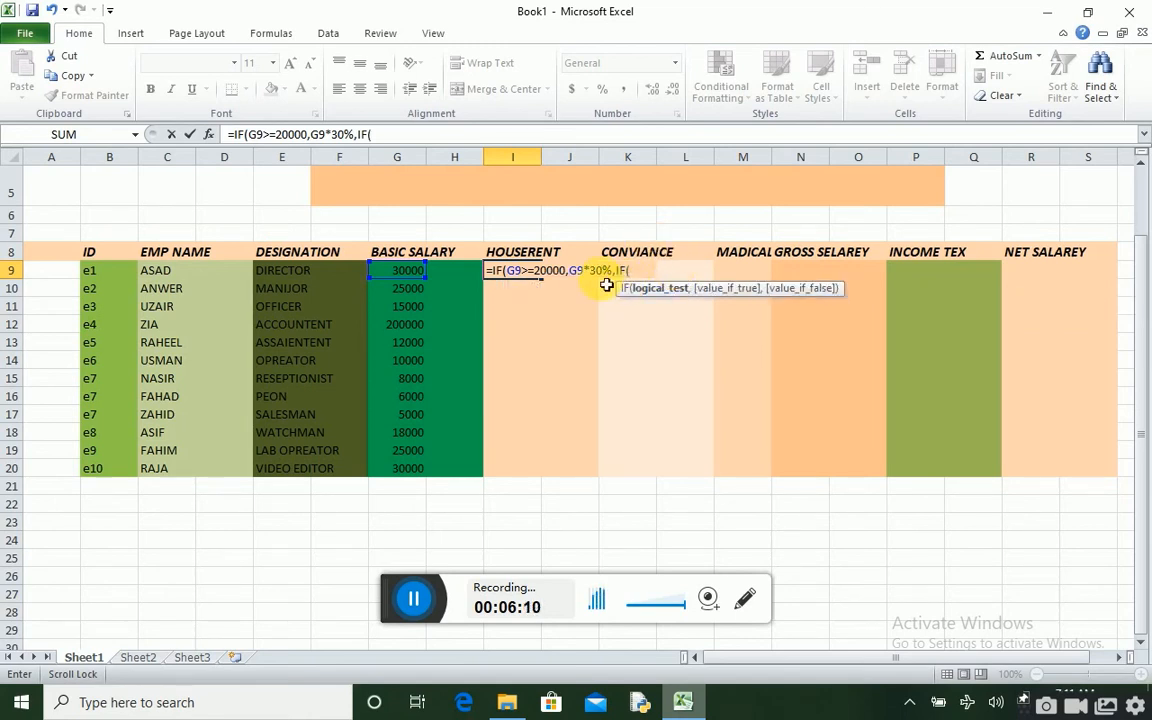
click(393, 277)
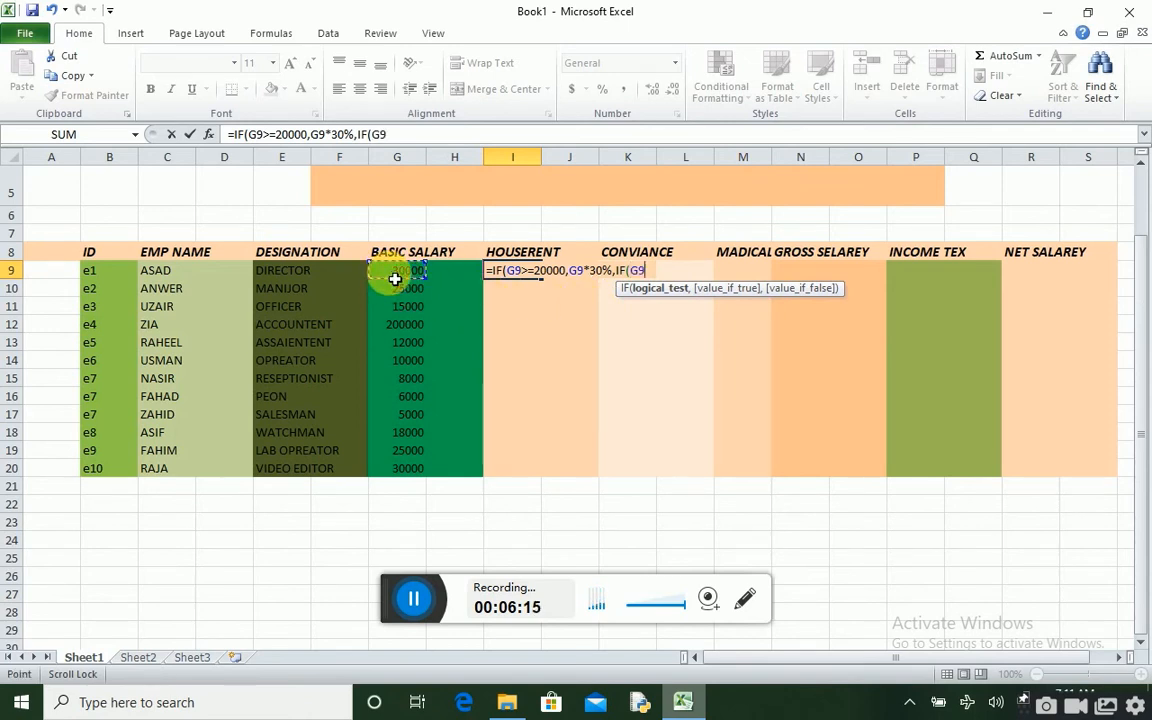
text(>=)
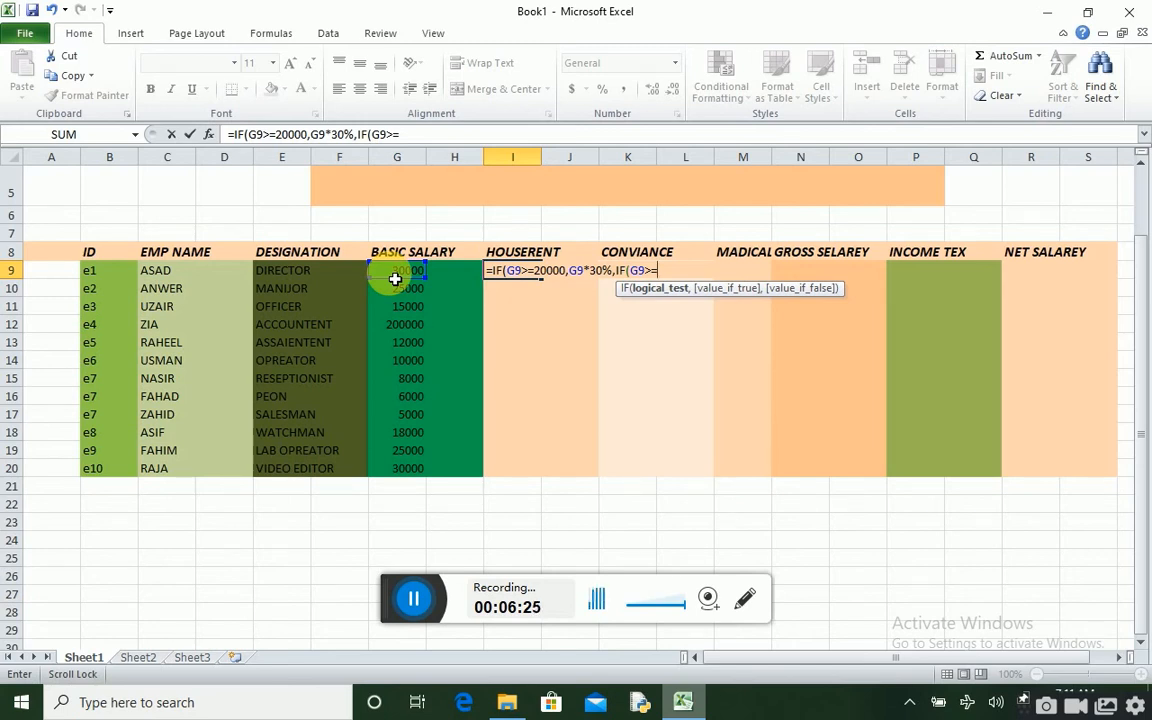
text(10000)
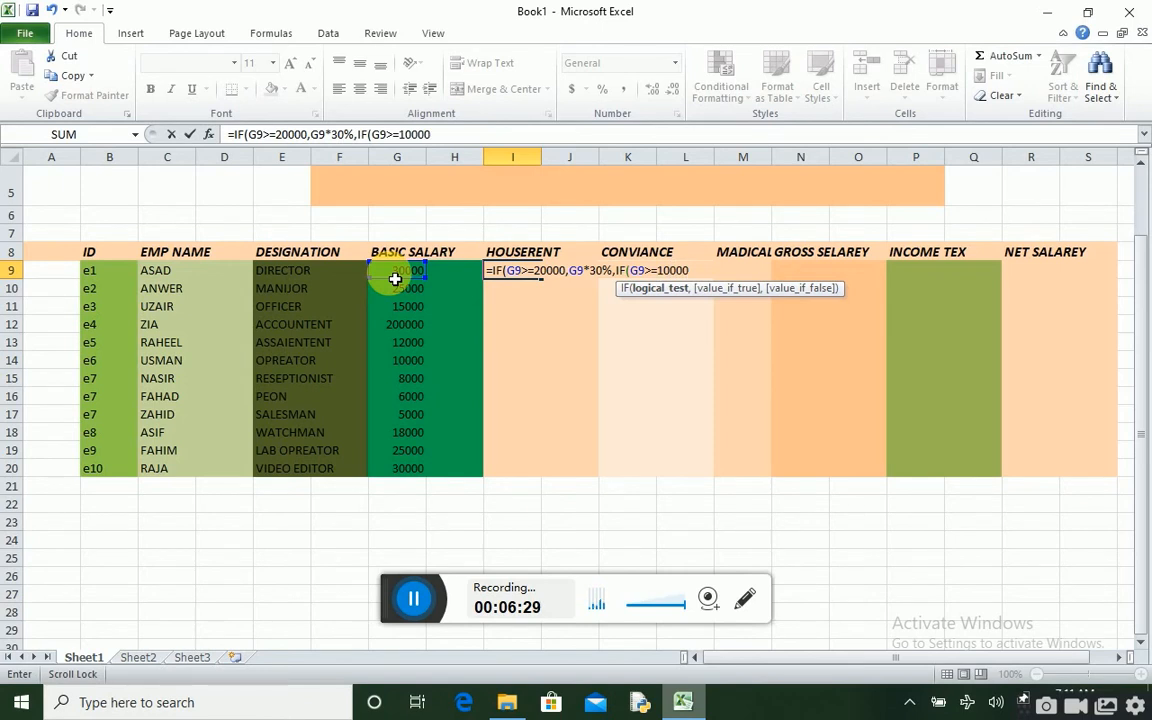
text(,)
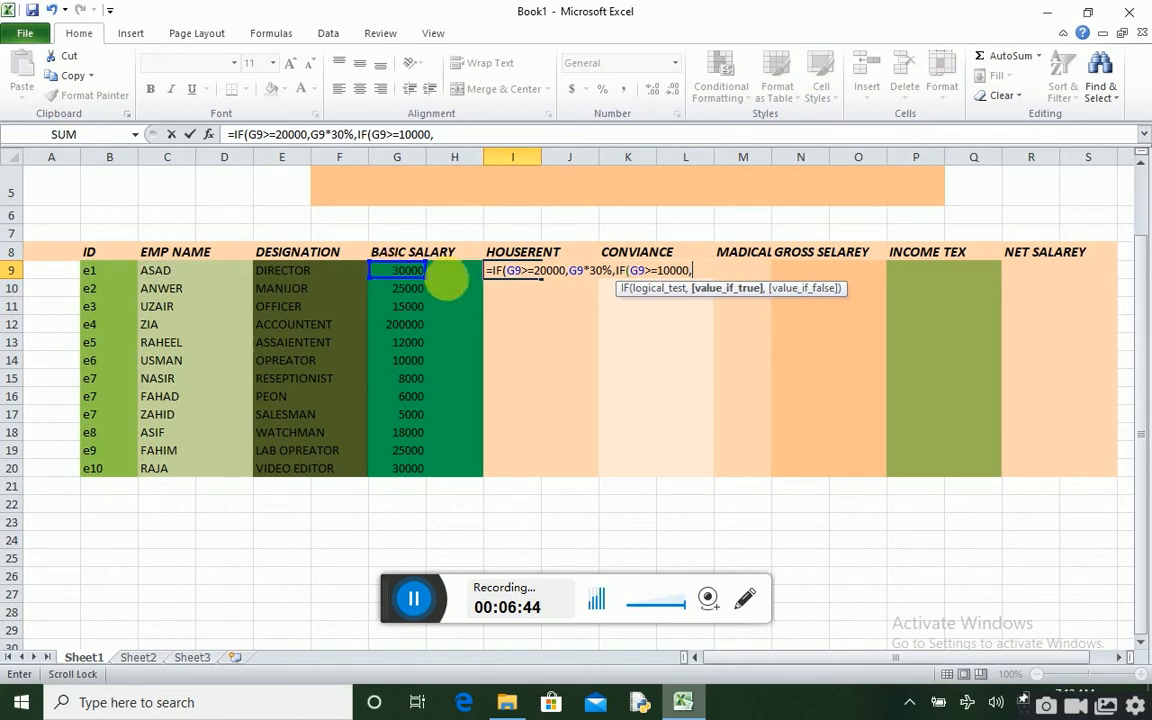
- Complete the nested IF in I9 with G9*20% when true and G9*10% when false, and enter the formula
click(400, 276)
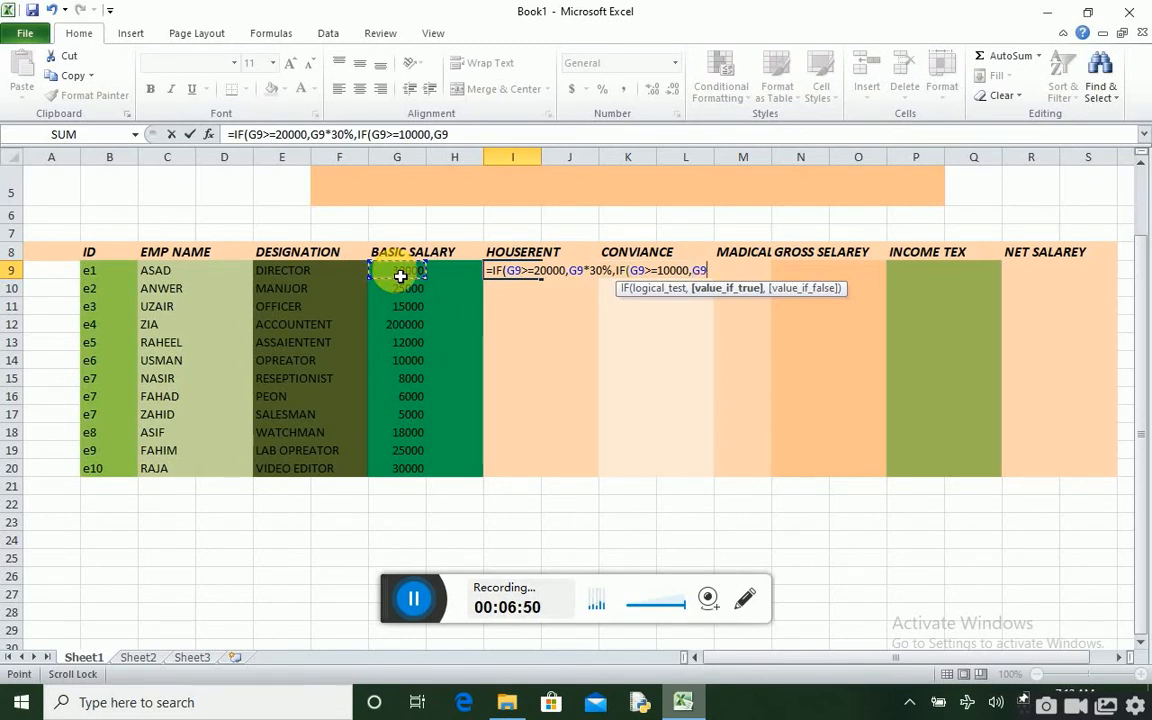
text(*20%)
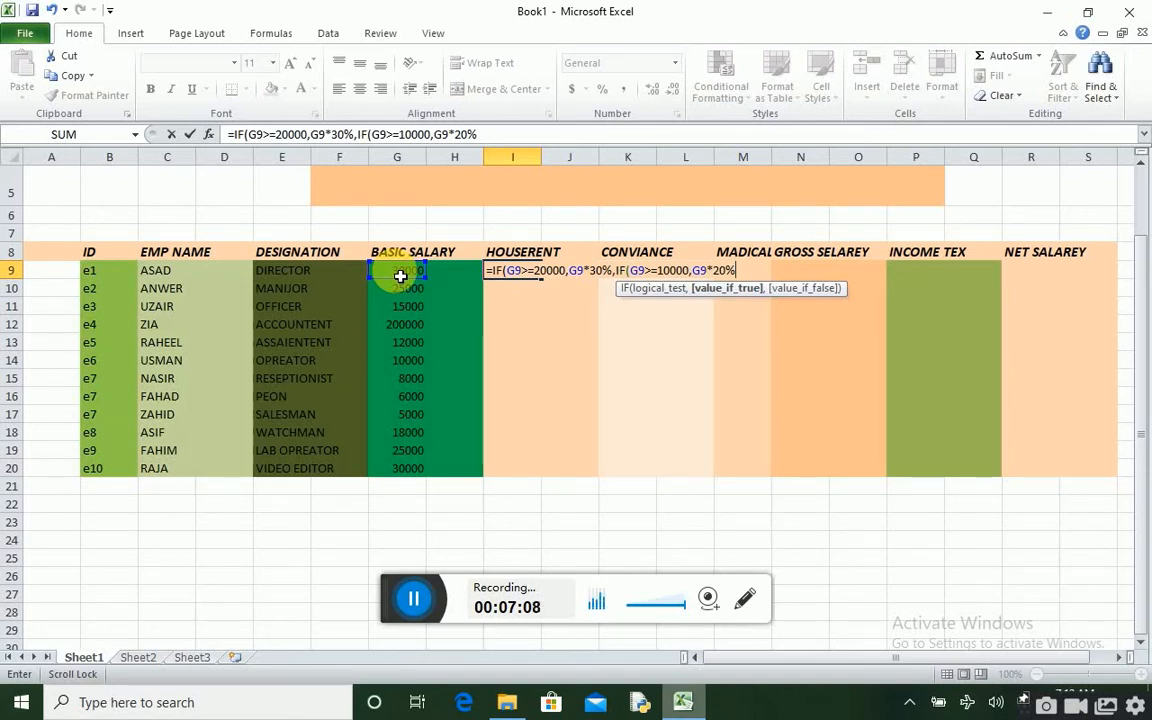
text(,)
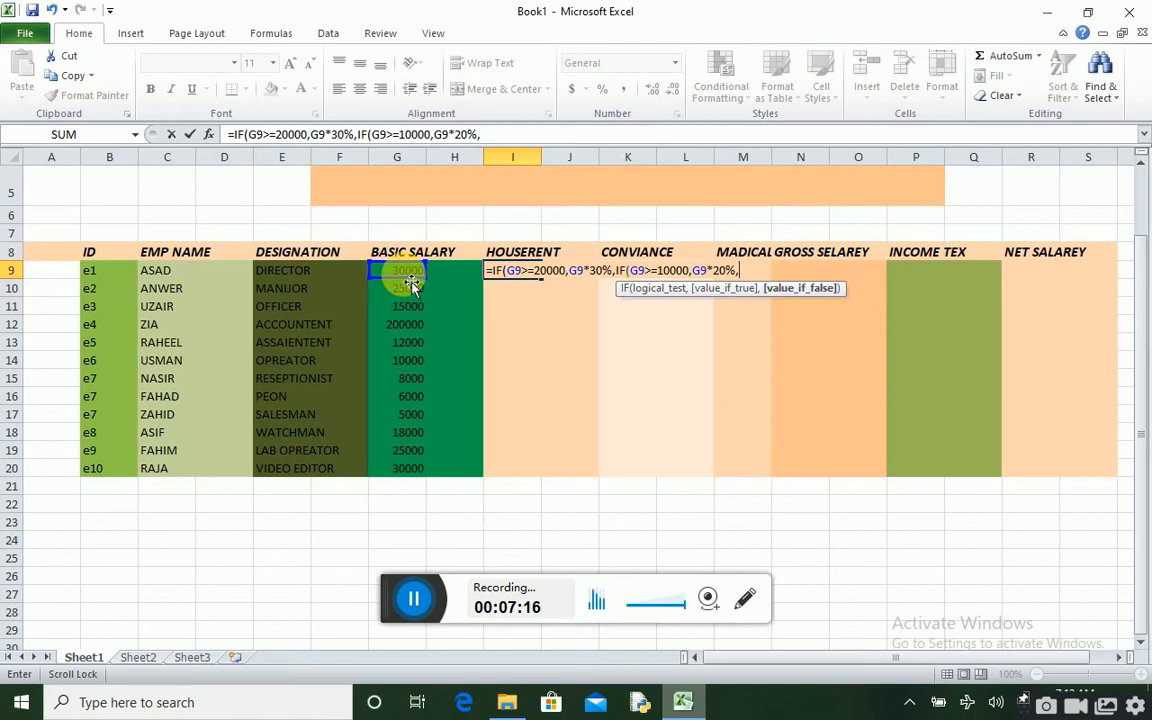
click(408, 277)
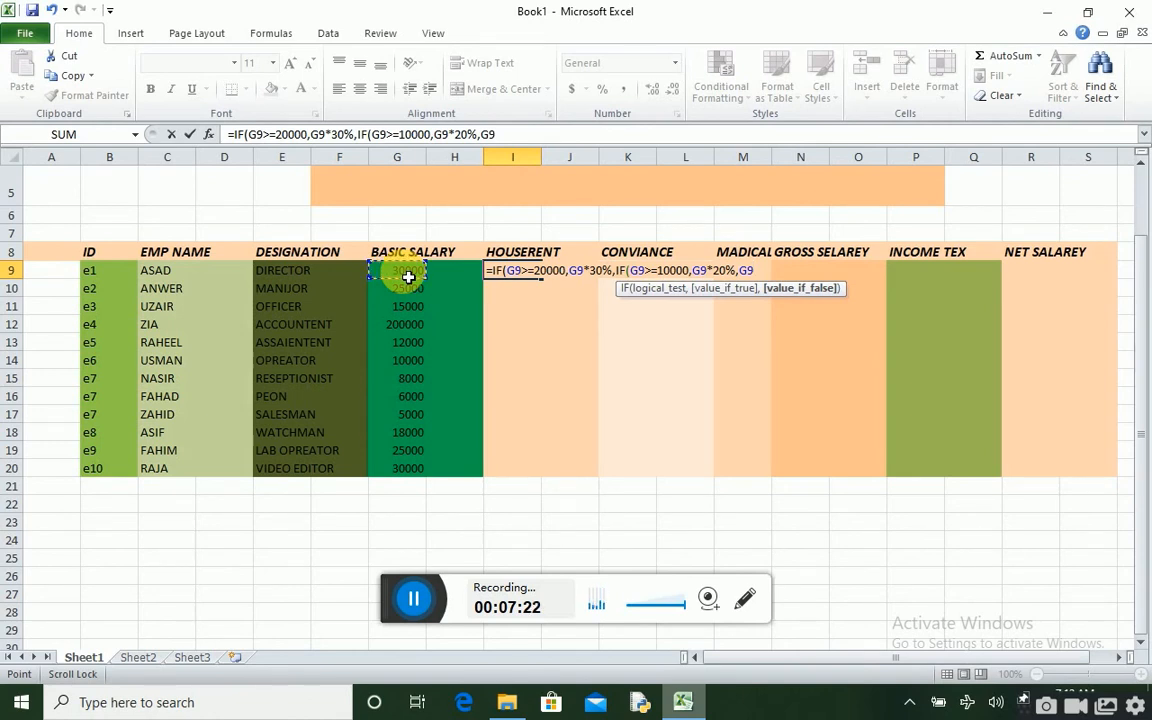
text(*10)
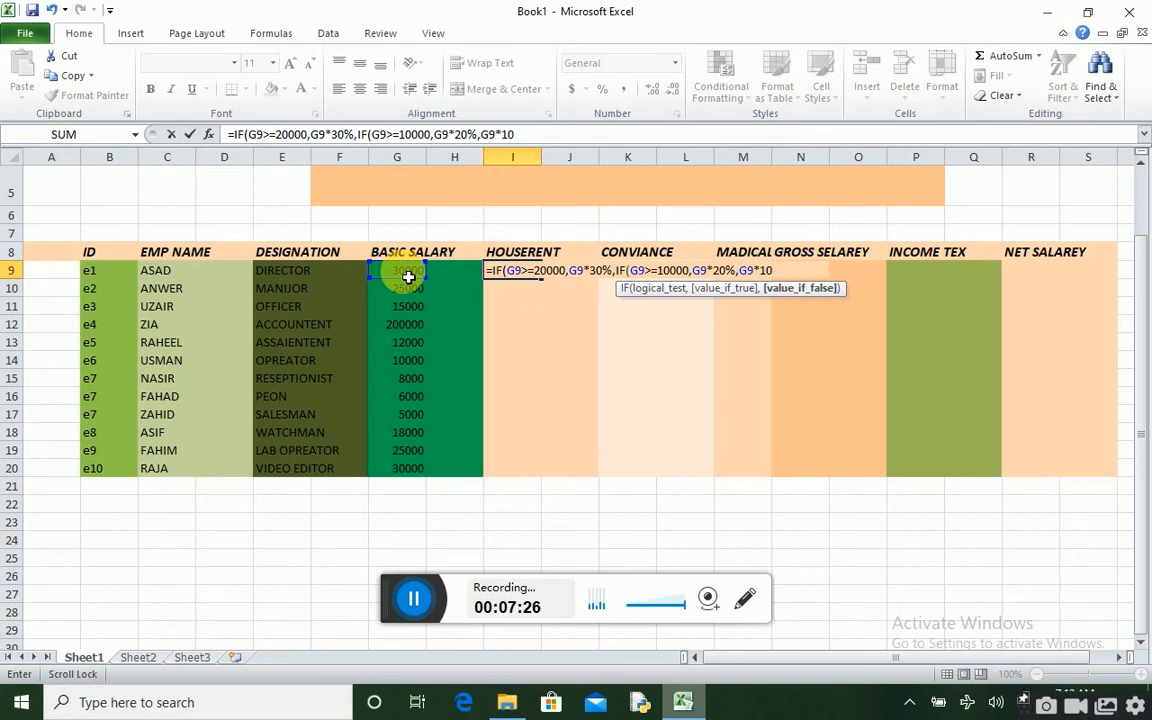
text(%)
text()))
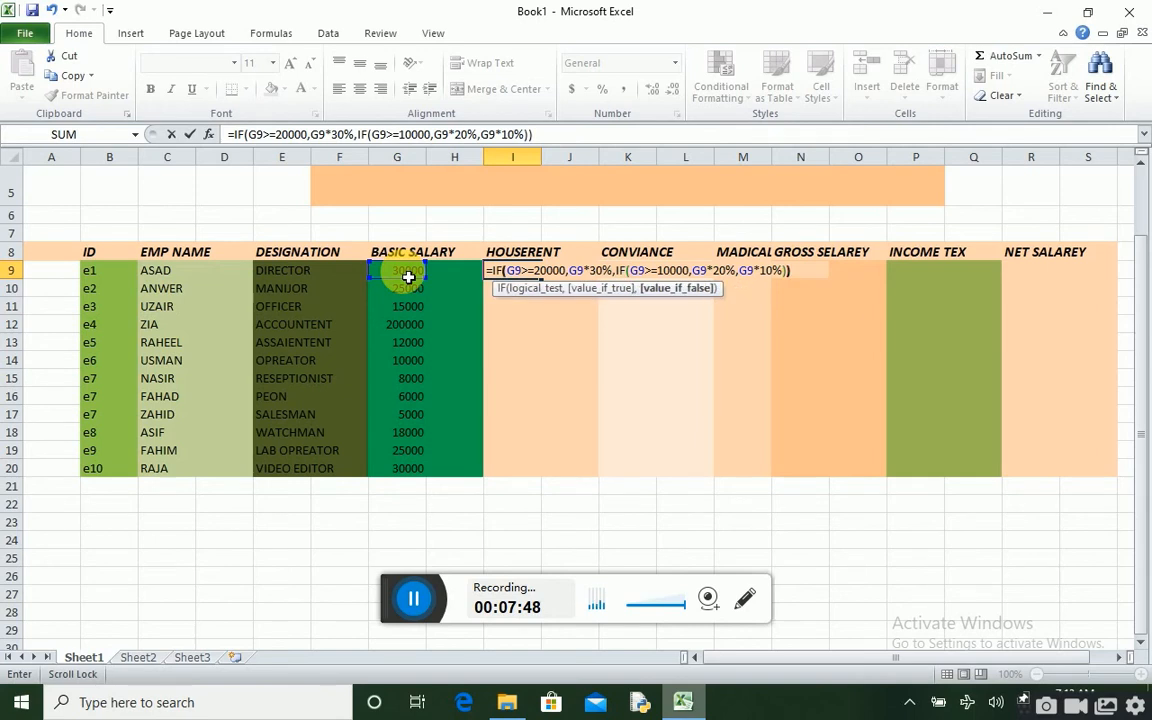
key(Return)
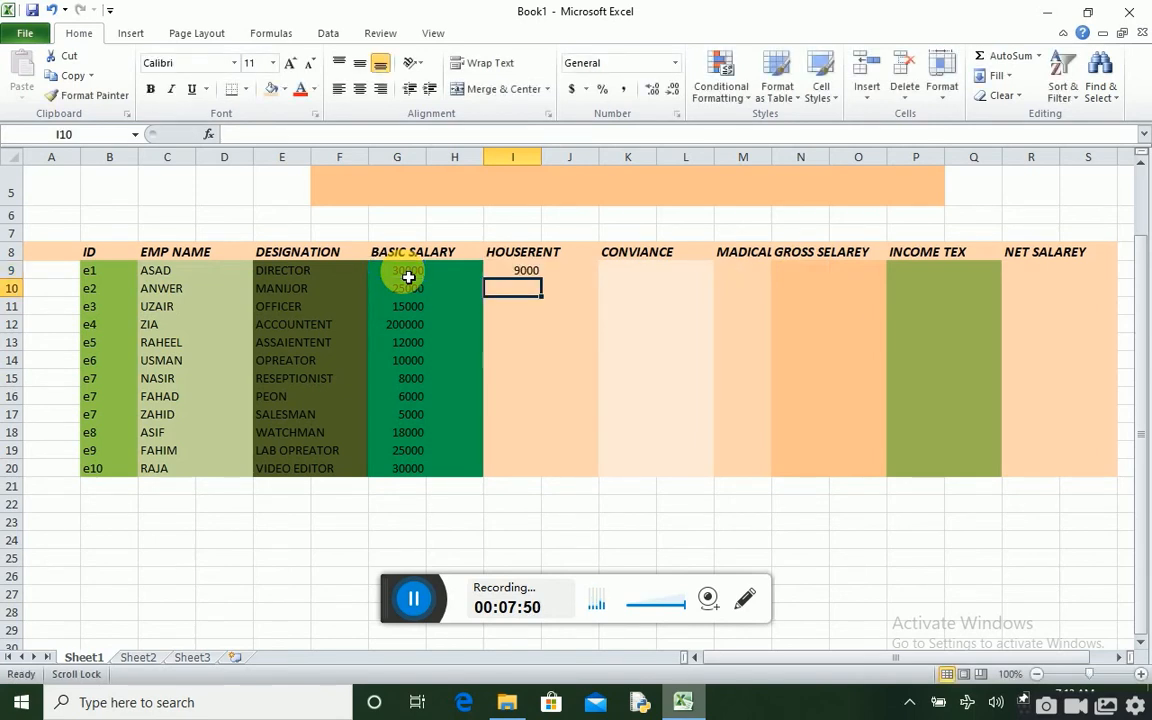
- Fill the house rent formula from I9 down to I20 and check the formulas in I10 and I9
click(512, 268)
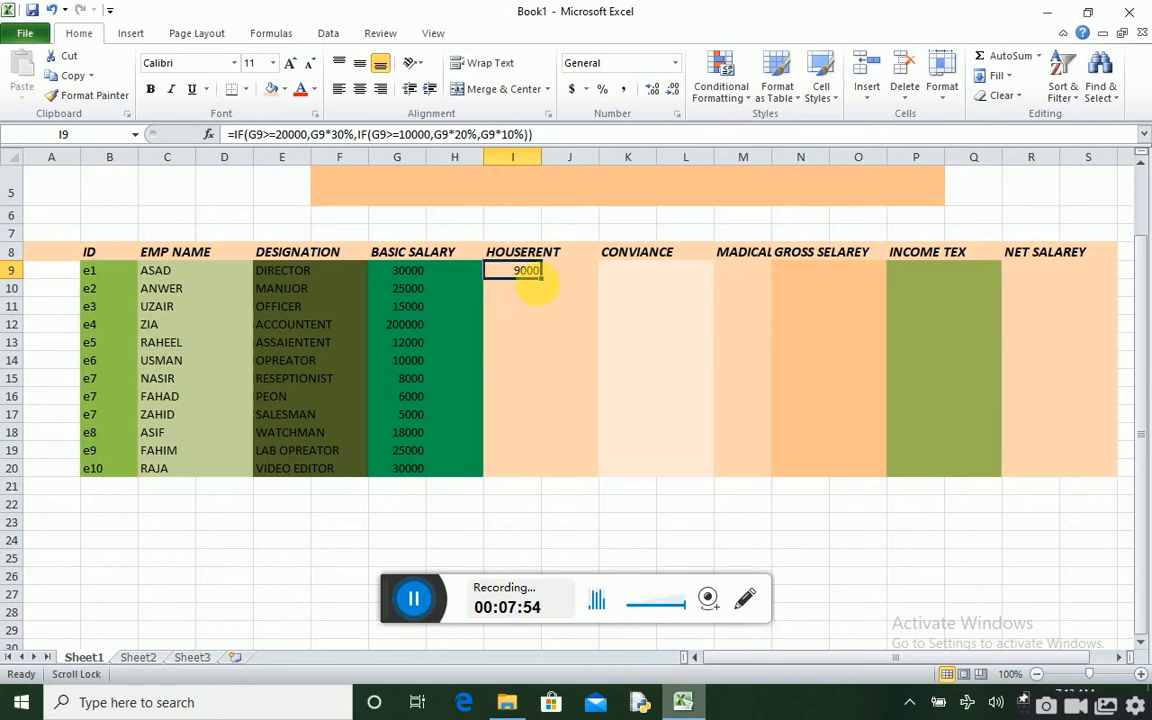
drag(550, 288, 561, 470)
click(641, 272)
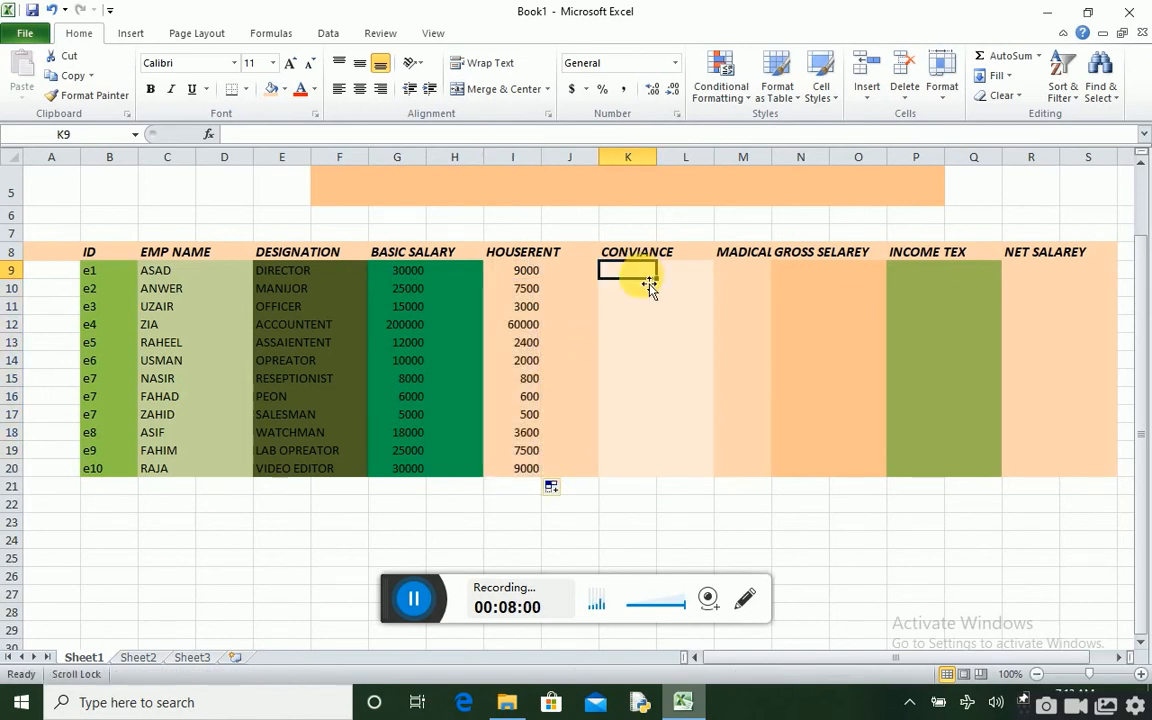
click(526, 289)
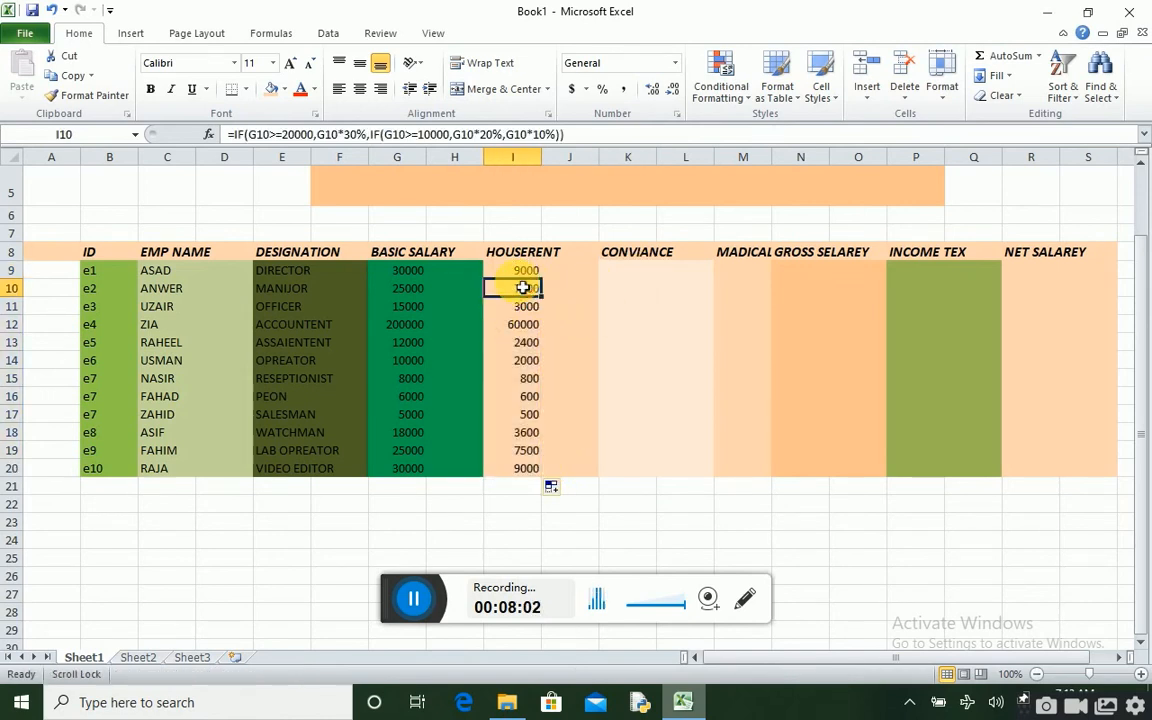
click(525, 276)
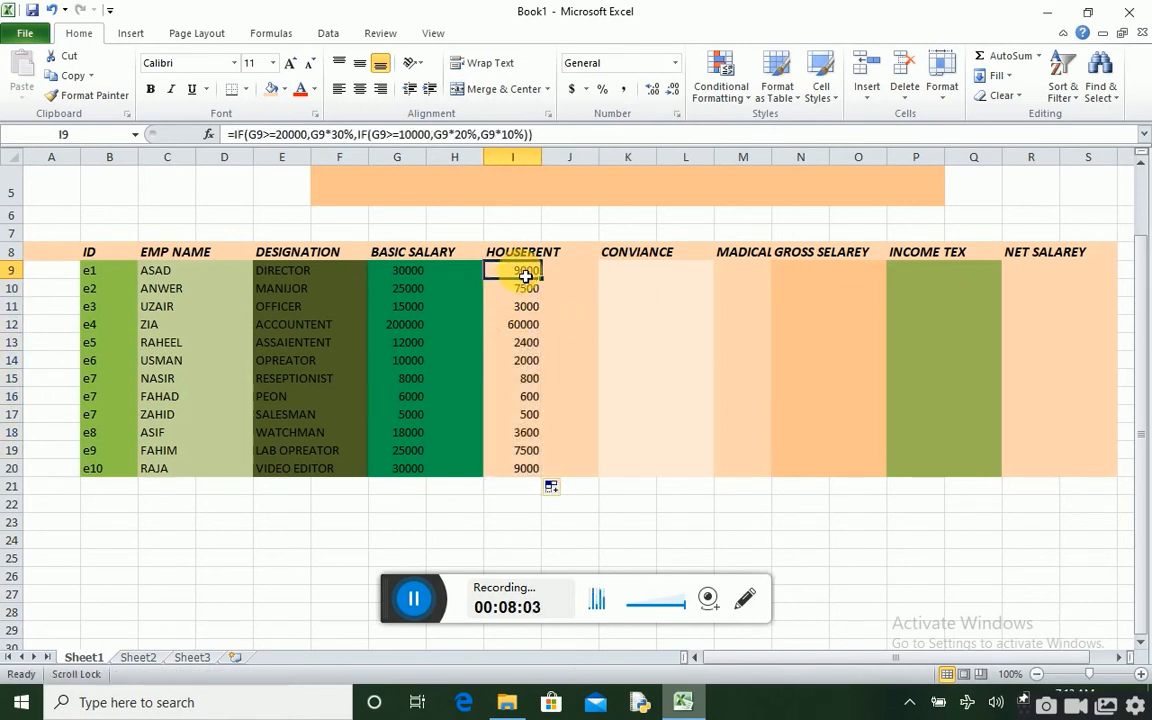
click(629, 268)
click(527, 272)
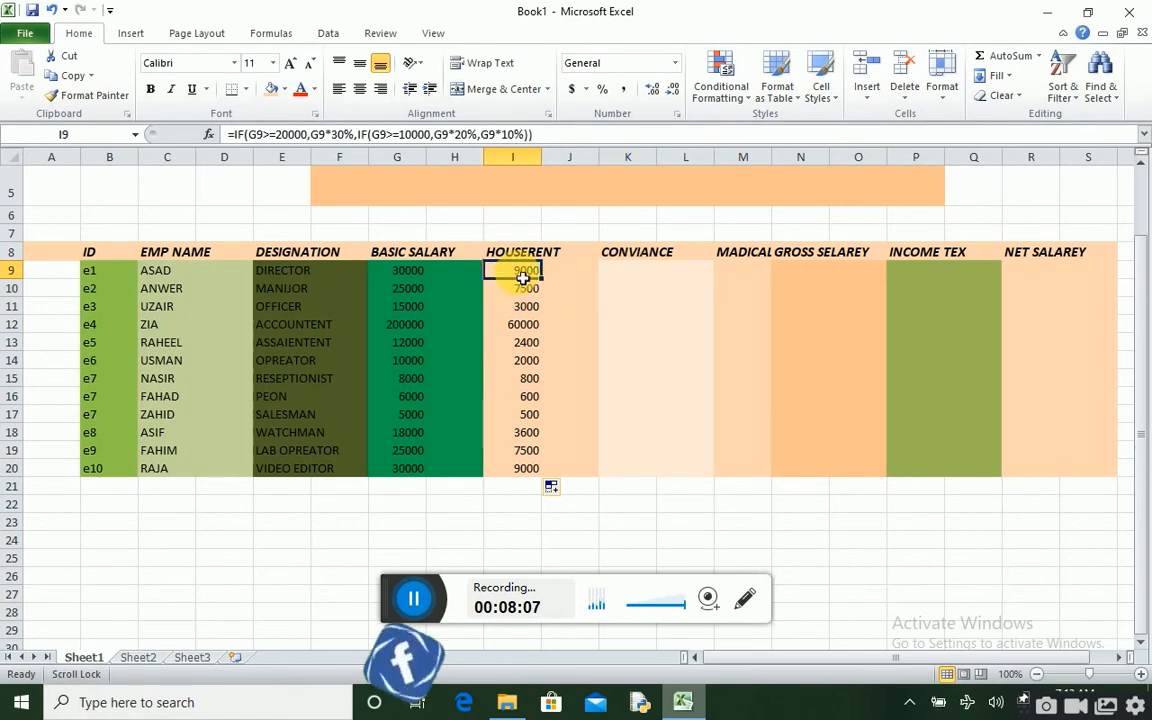
- Start an IF formula in K9 under CONVIANCE that tests whether G9 is at least 30000
click(649, 277)
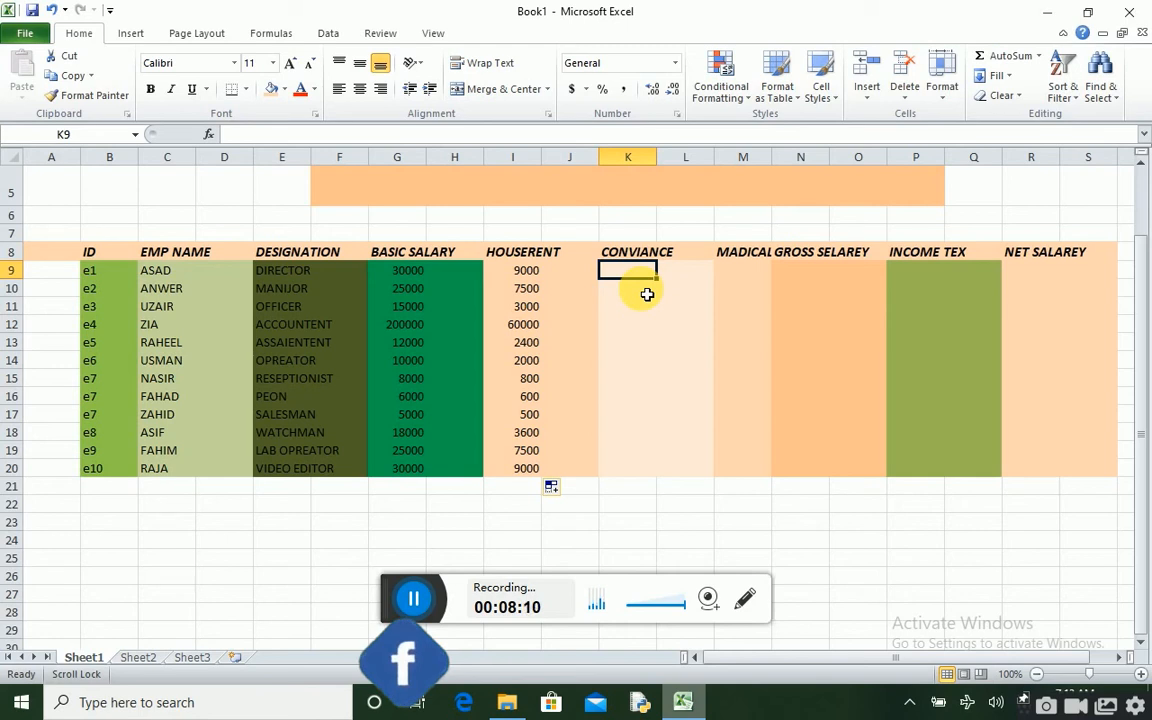
text(=IF)
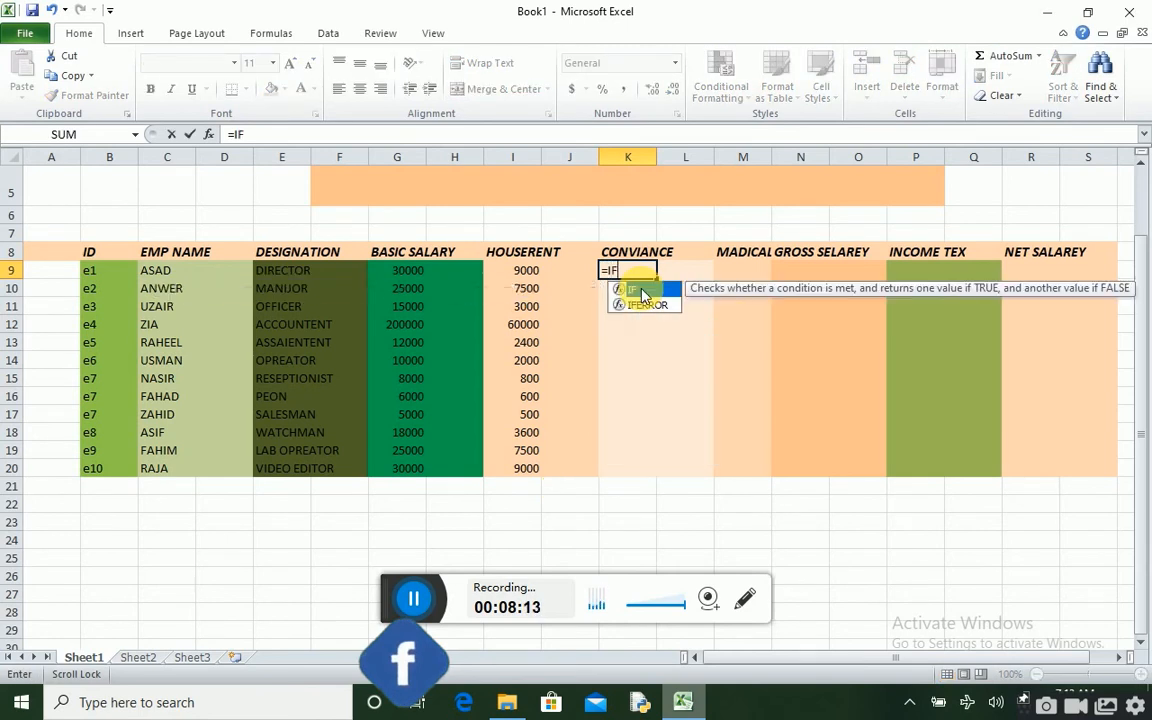
double_click(643, 290)
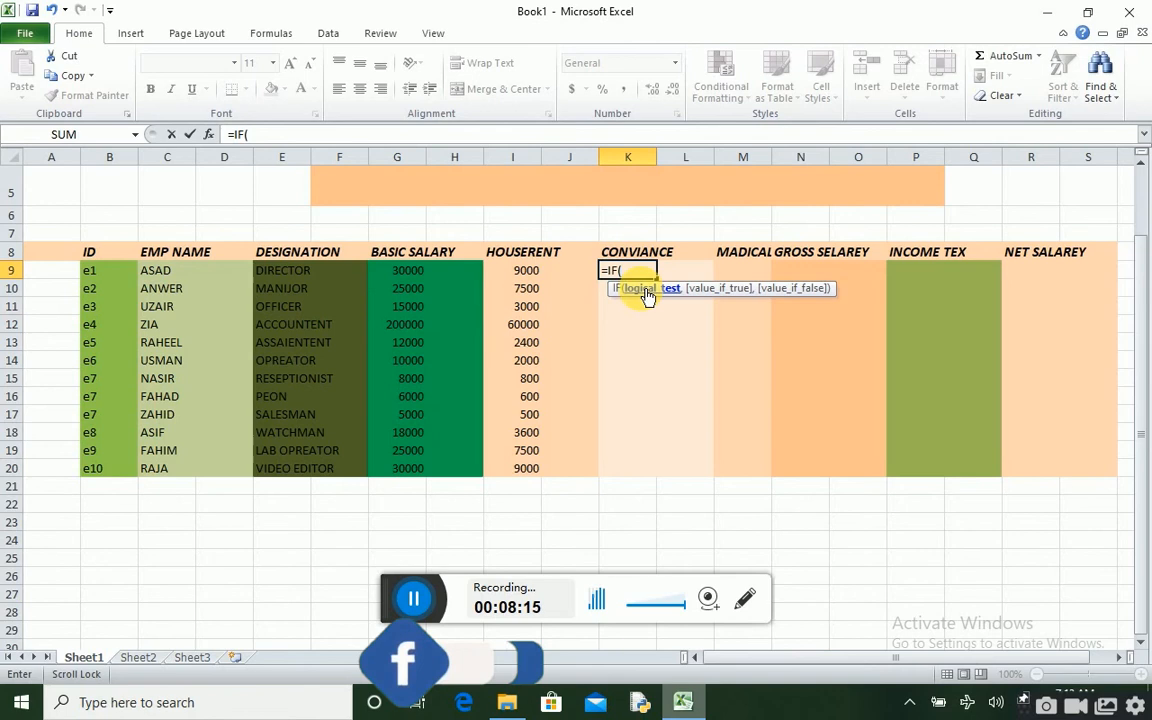
click(400, 280)
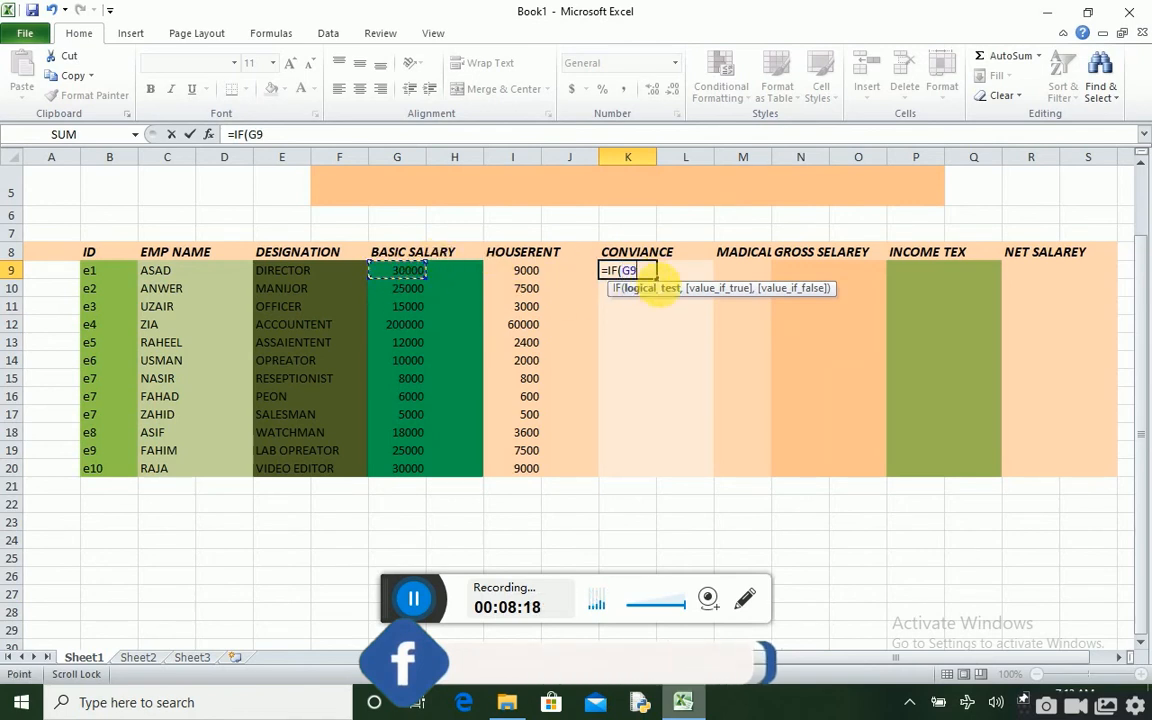
text(>=)
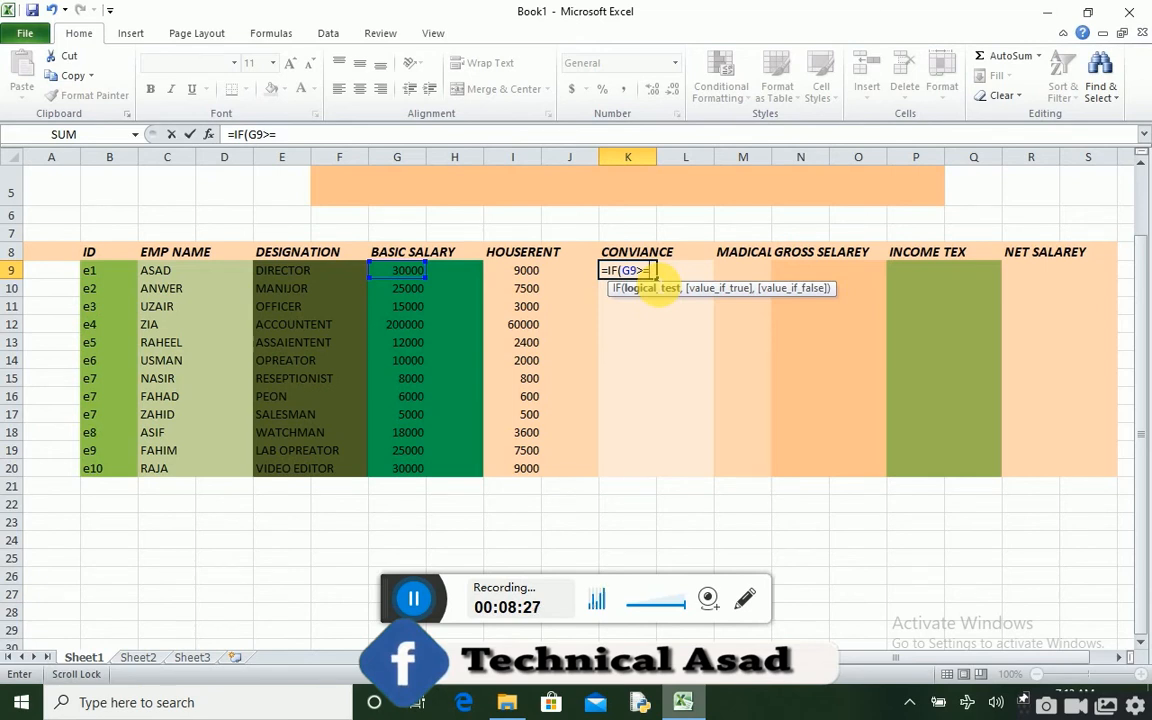
text(30000,)
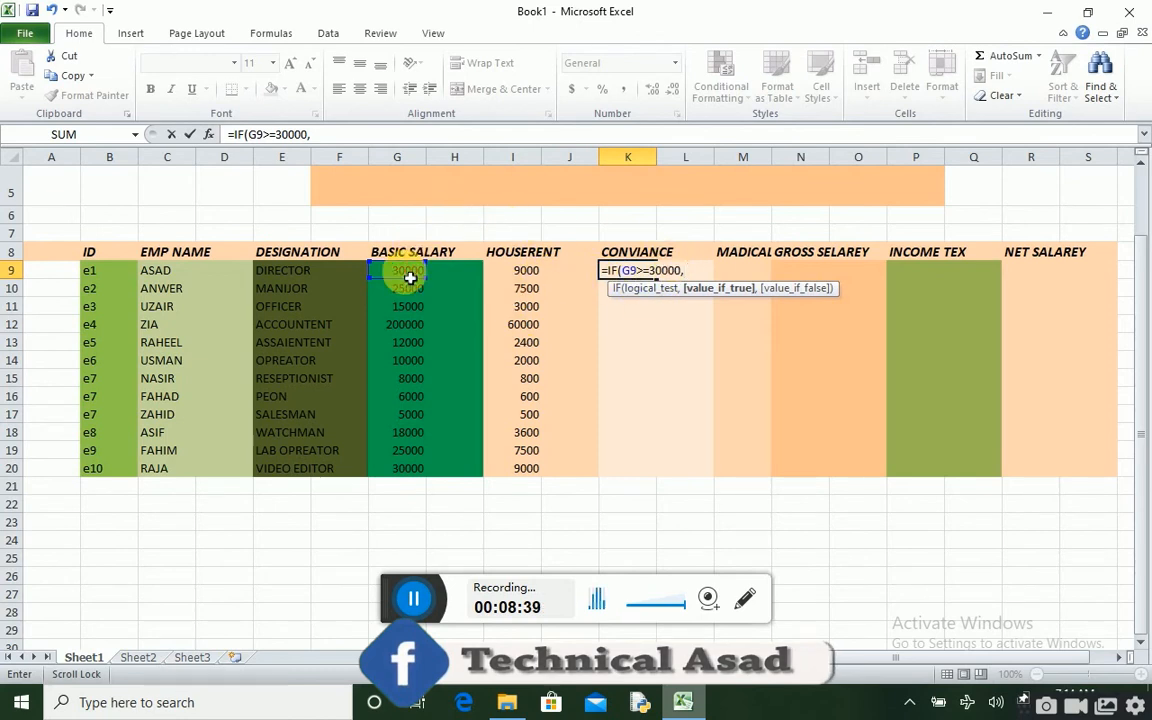
- Complete the IF in K9 with G9*20% when true and G9*5% when false, and enter the formula
click(407, 271)
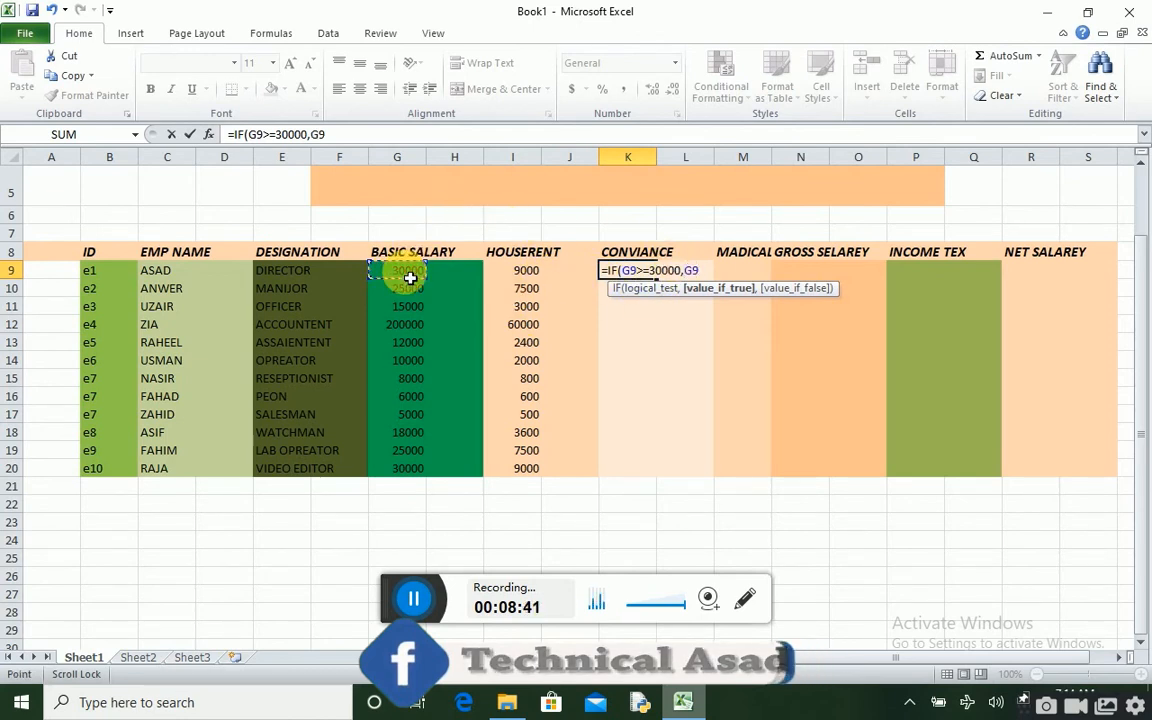
text(*)
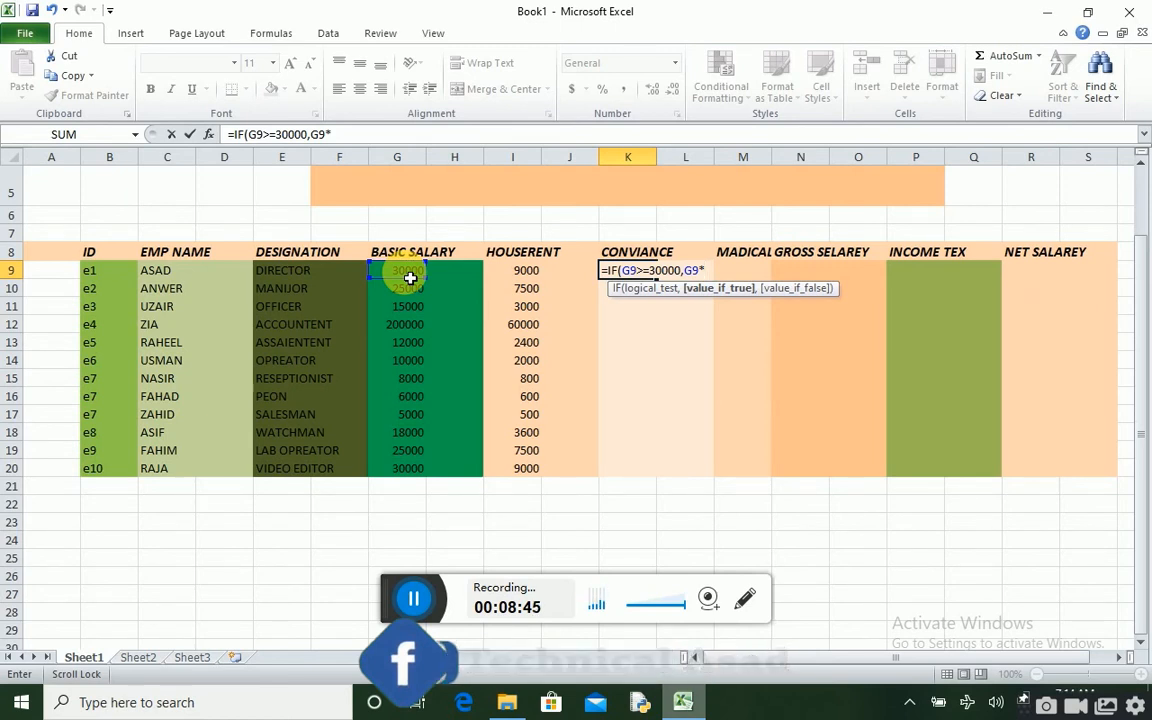
text(20)
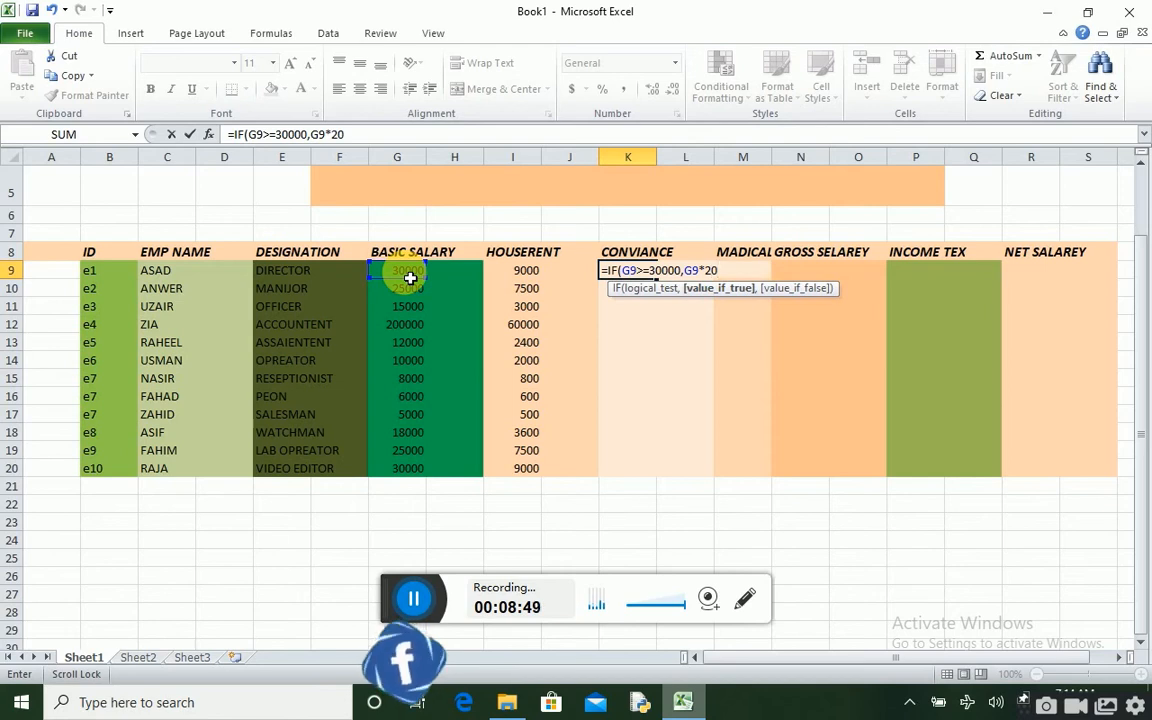
text(%)
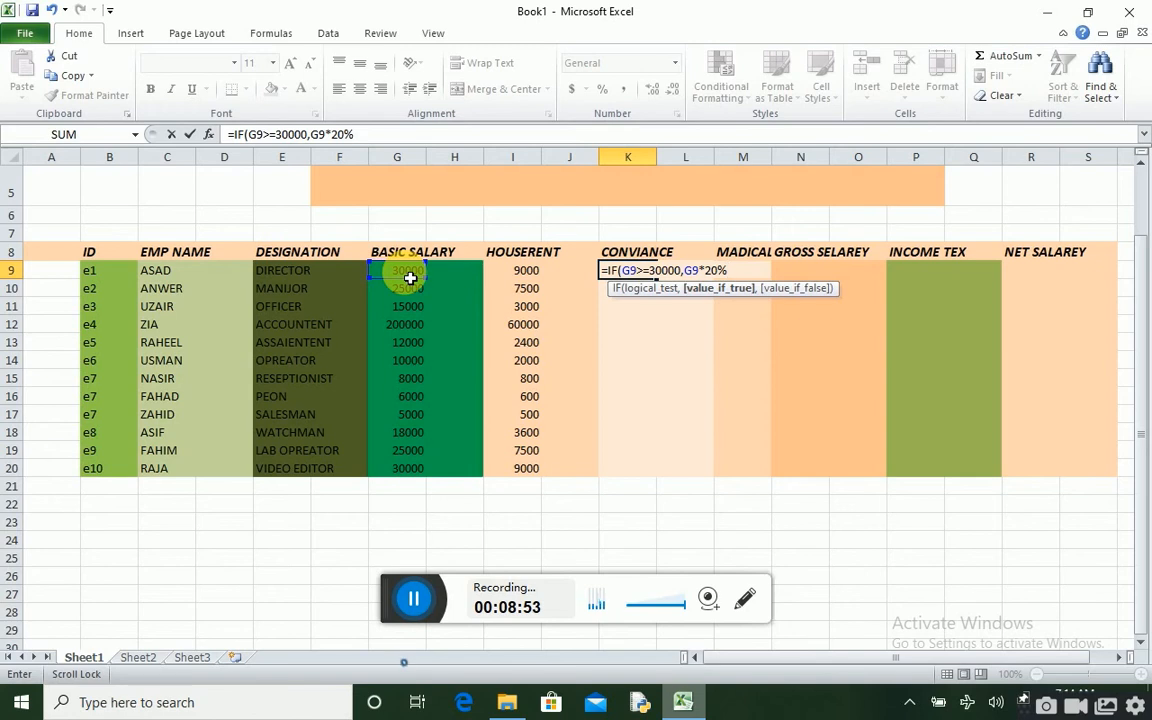
text(,)
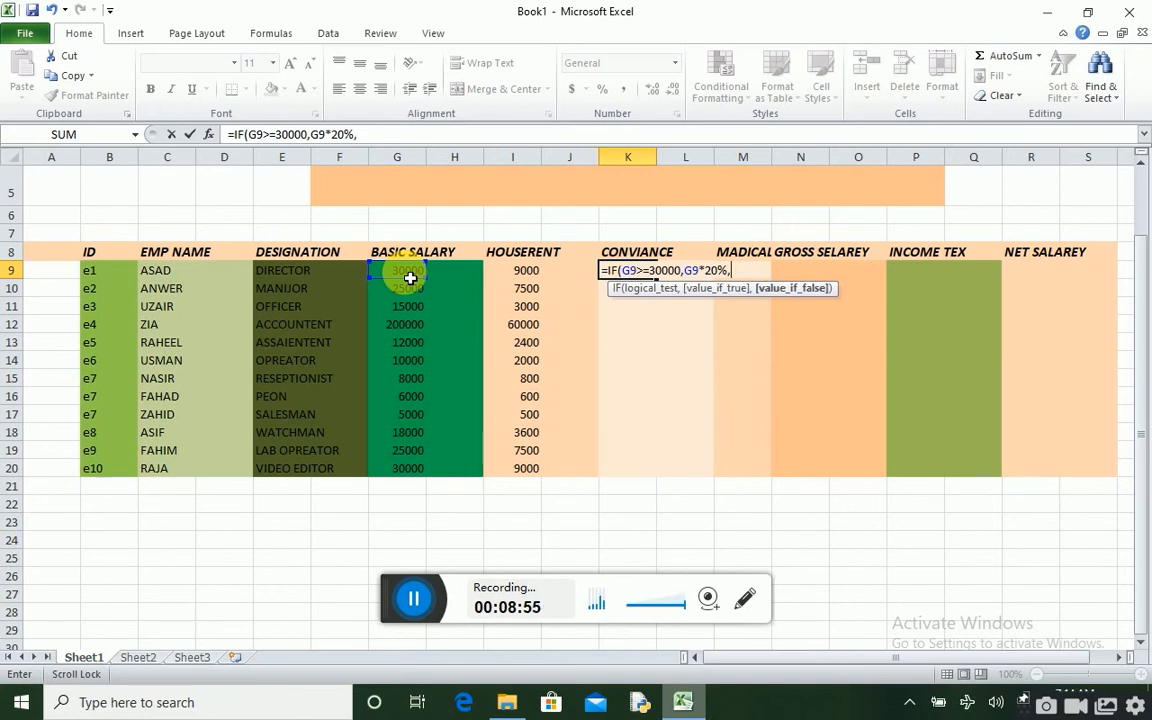
click(408, 272)
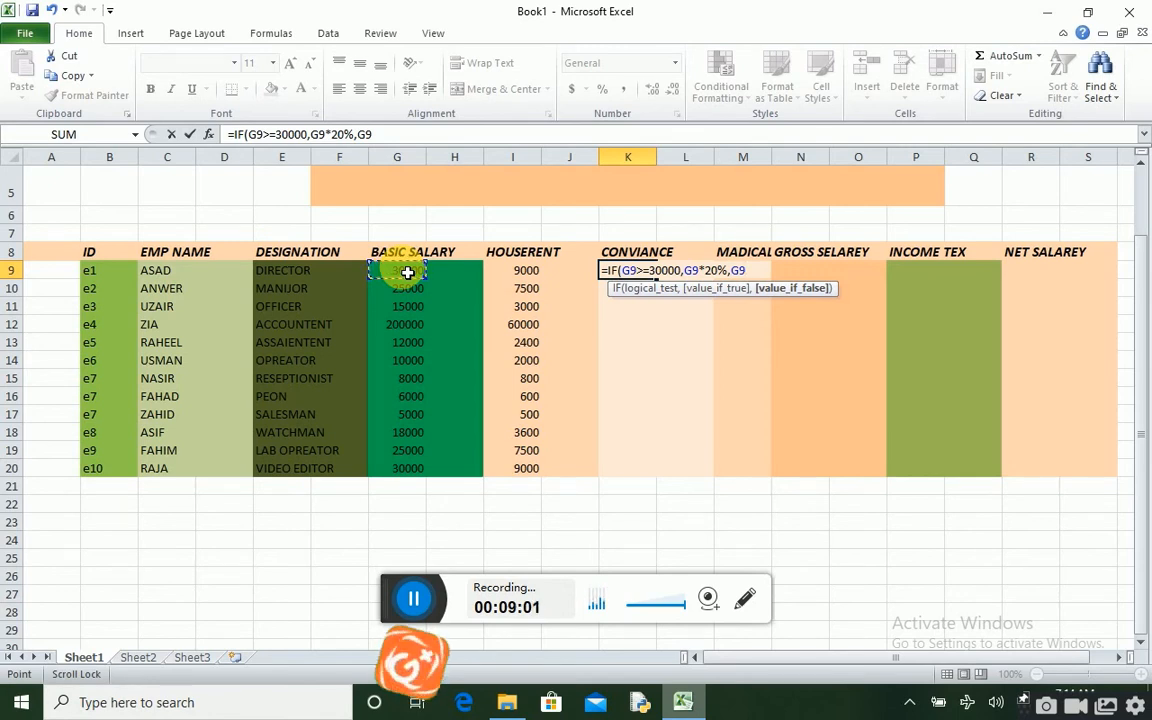
text(*)
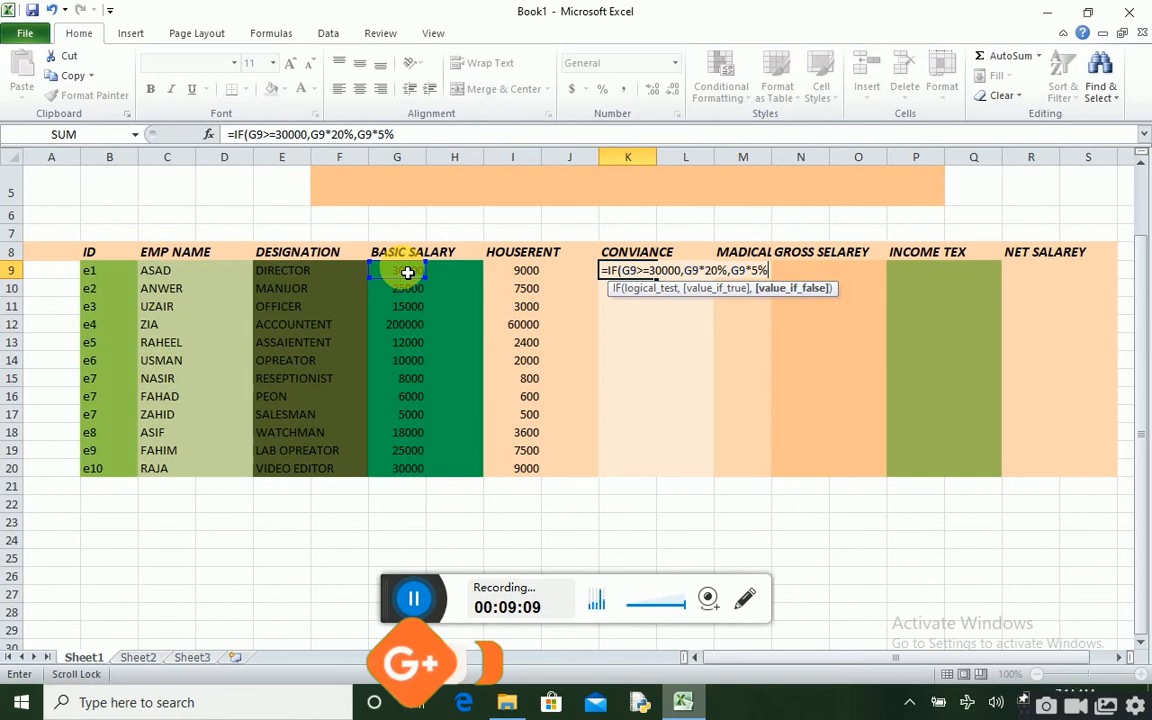
key(Return)
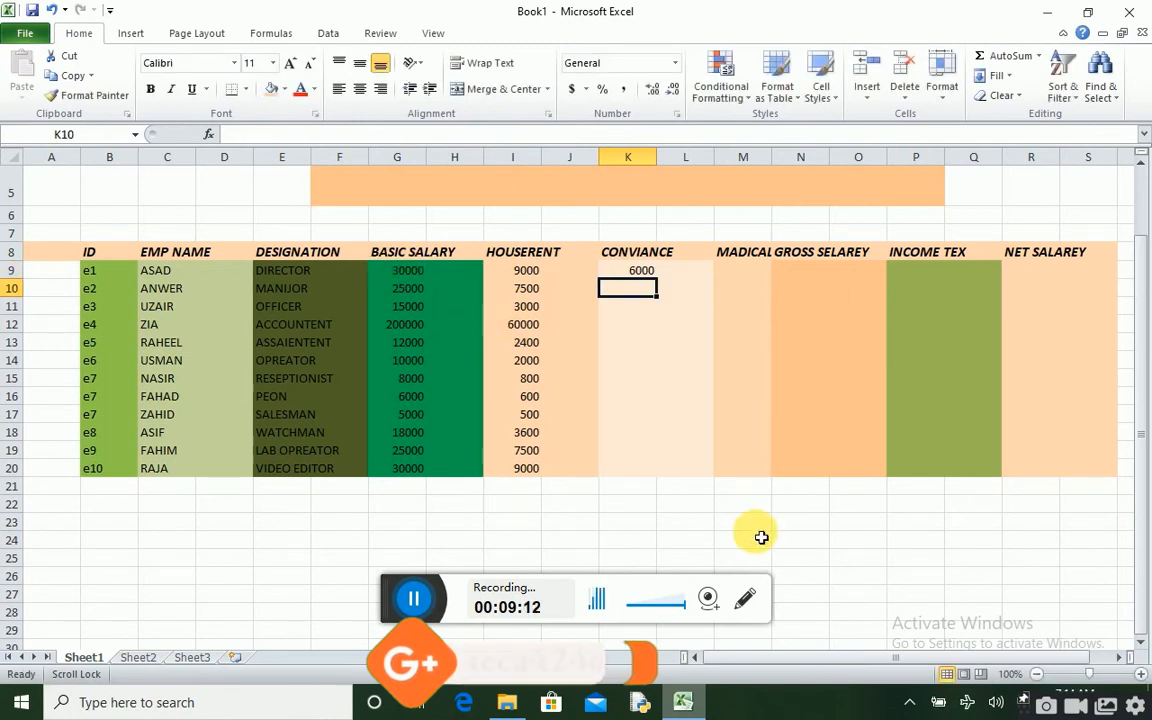
- Fill the conveyance formula from K9 down to K20 and check the formula in K9
click(420, 288)
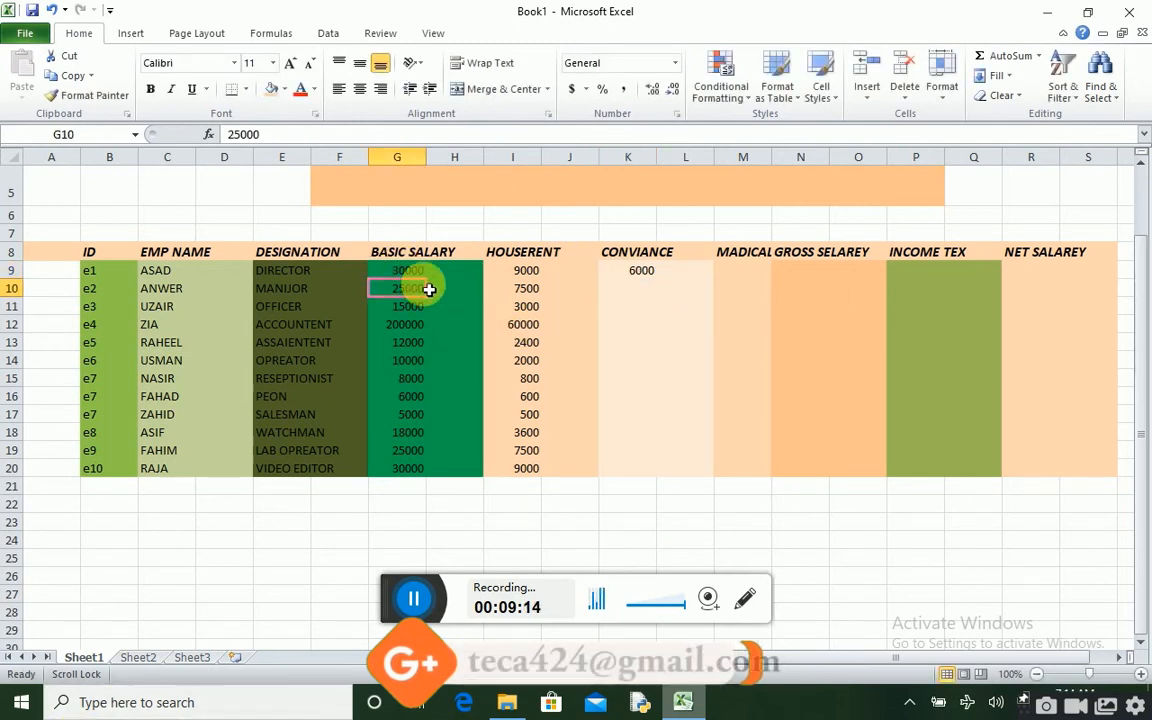
click(410, 270)
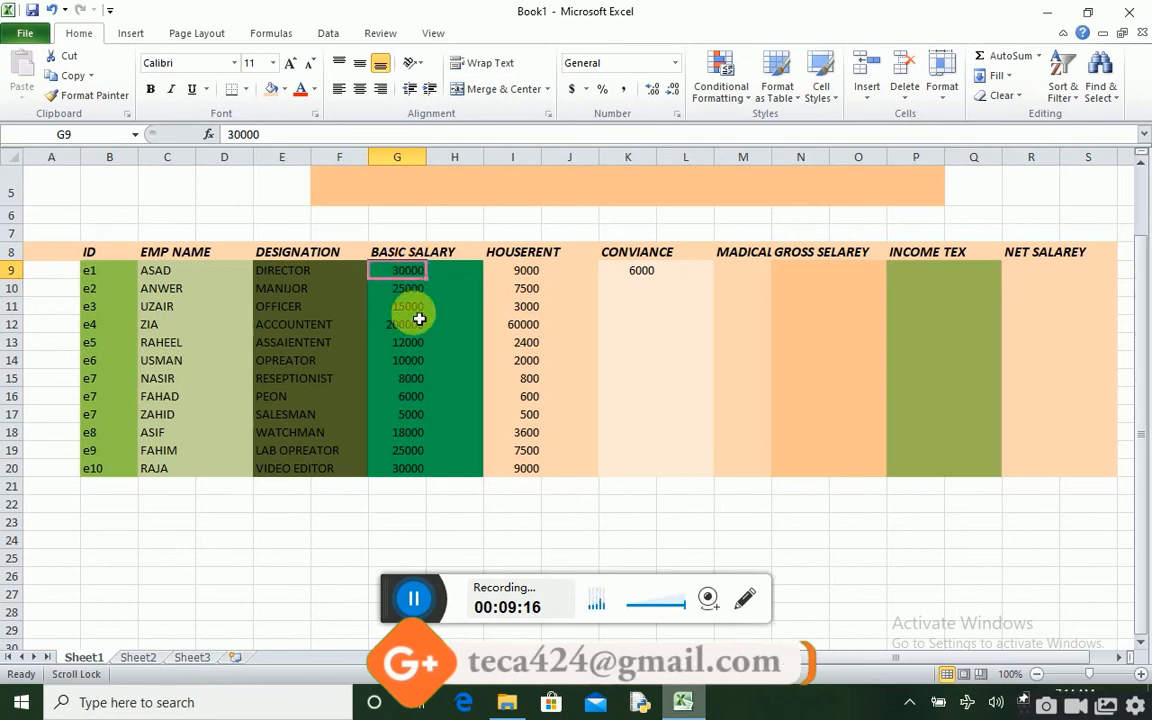
click(645, 269)
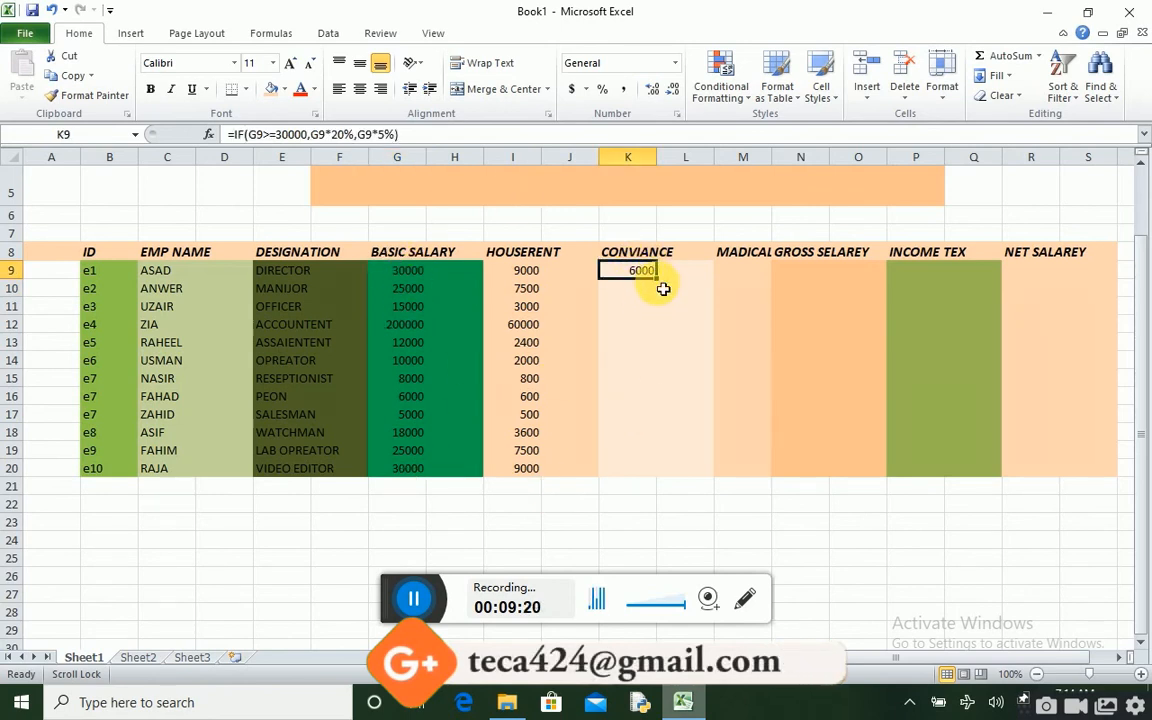
drag(658, 280, 658, 476)
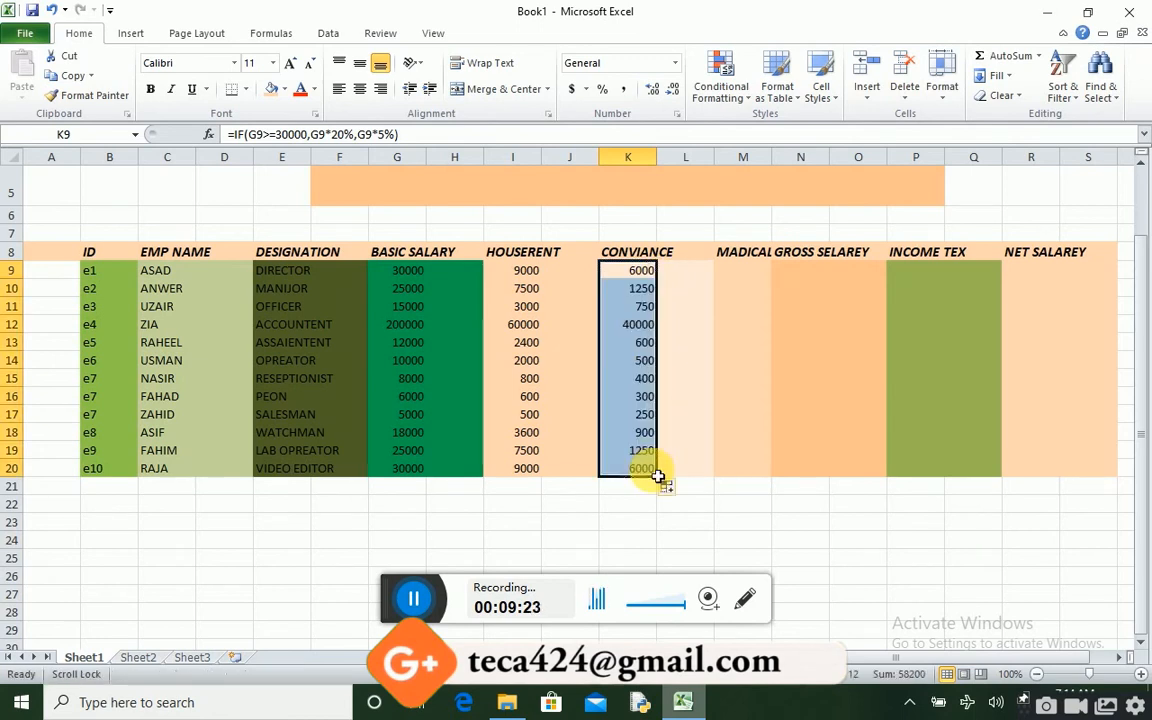
click(668, 290)
click(650, 271)
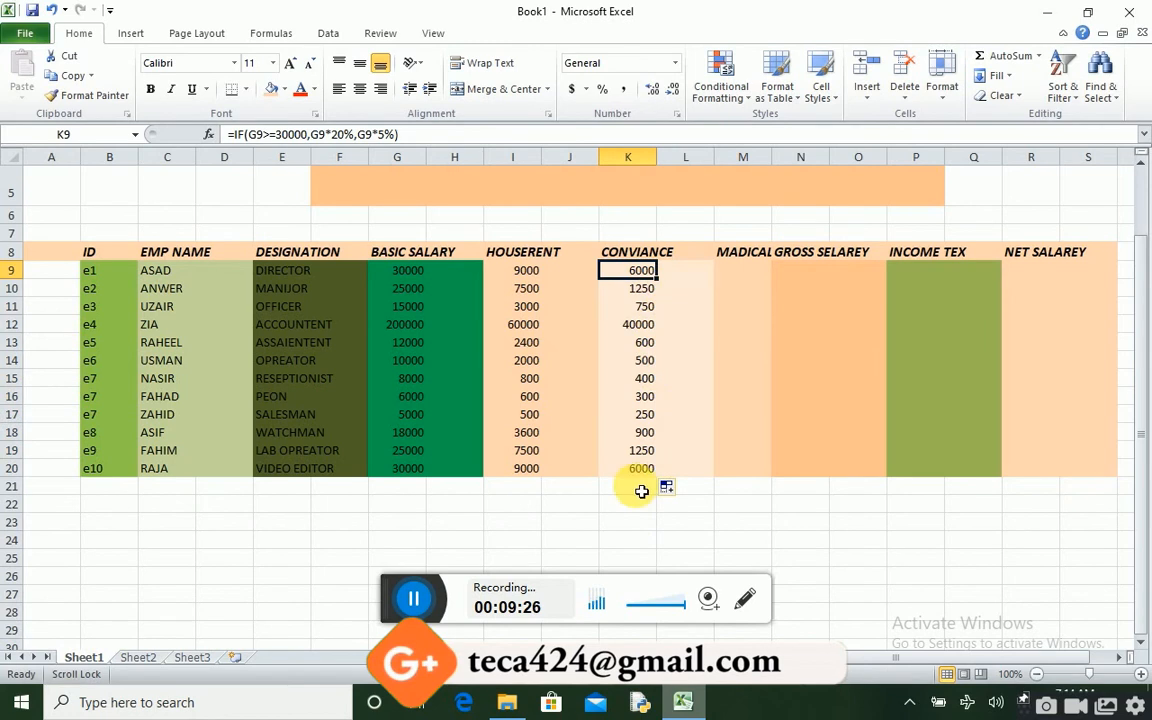
- Start an IF formula in M9 under MADICAL that tests whether G9 is at least 30000
click(728, 271)
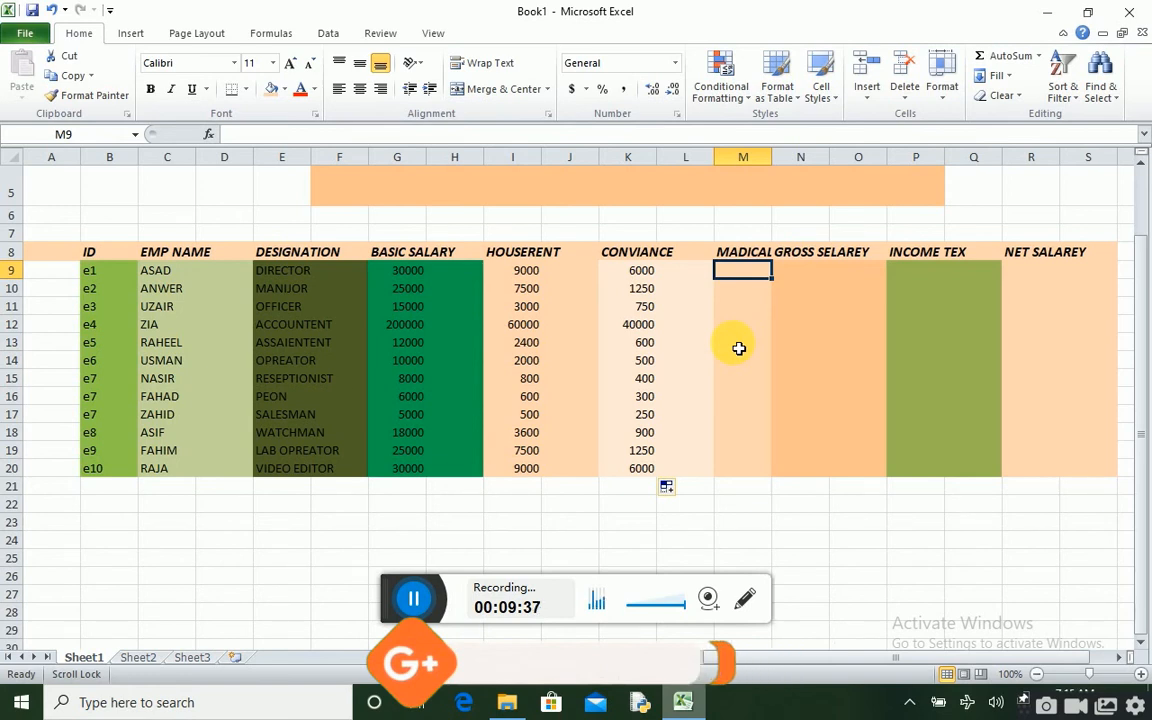
text(=)
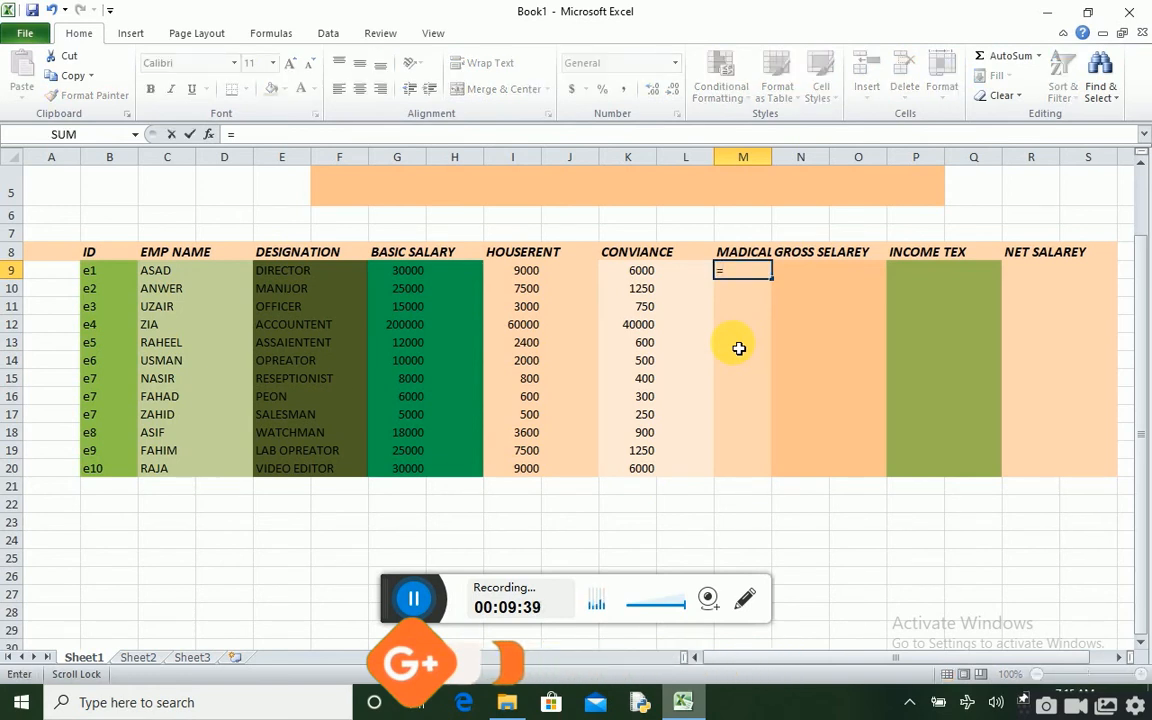
text(IF)
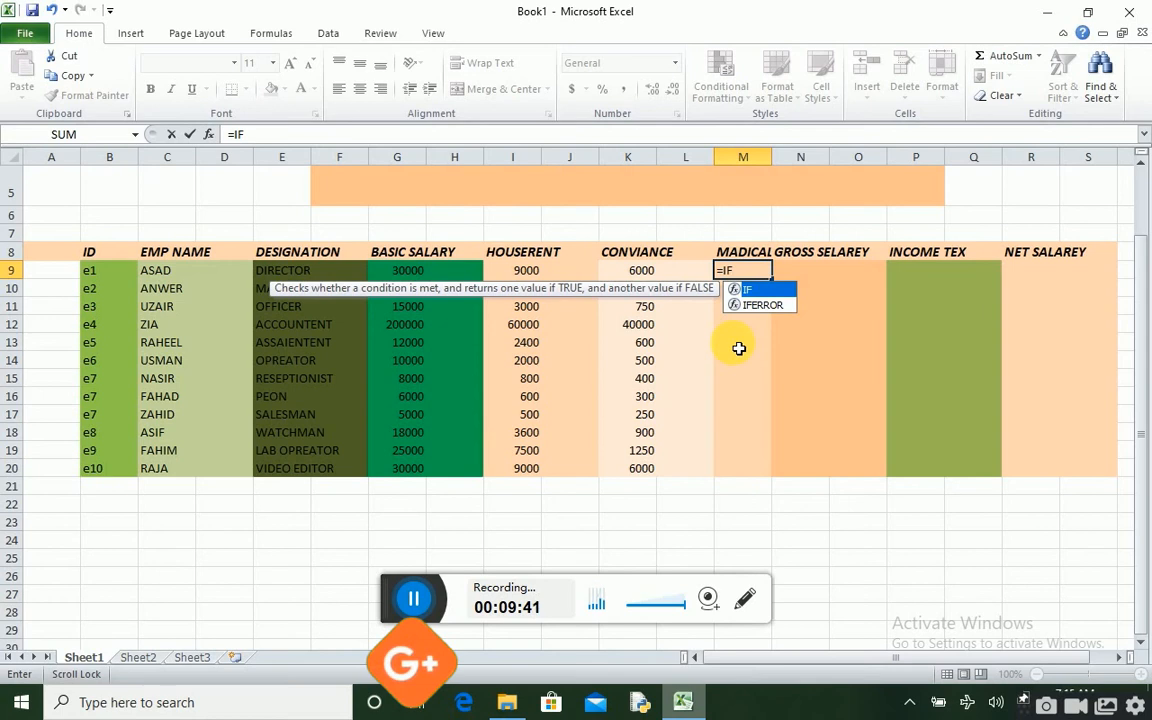
text(()
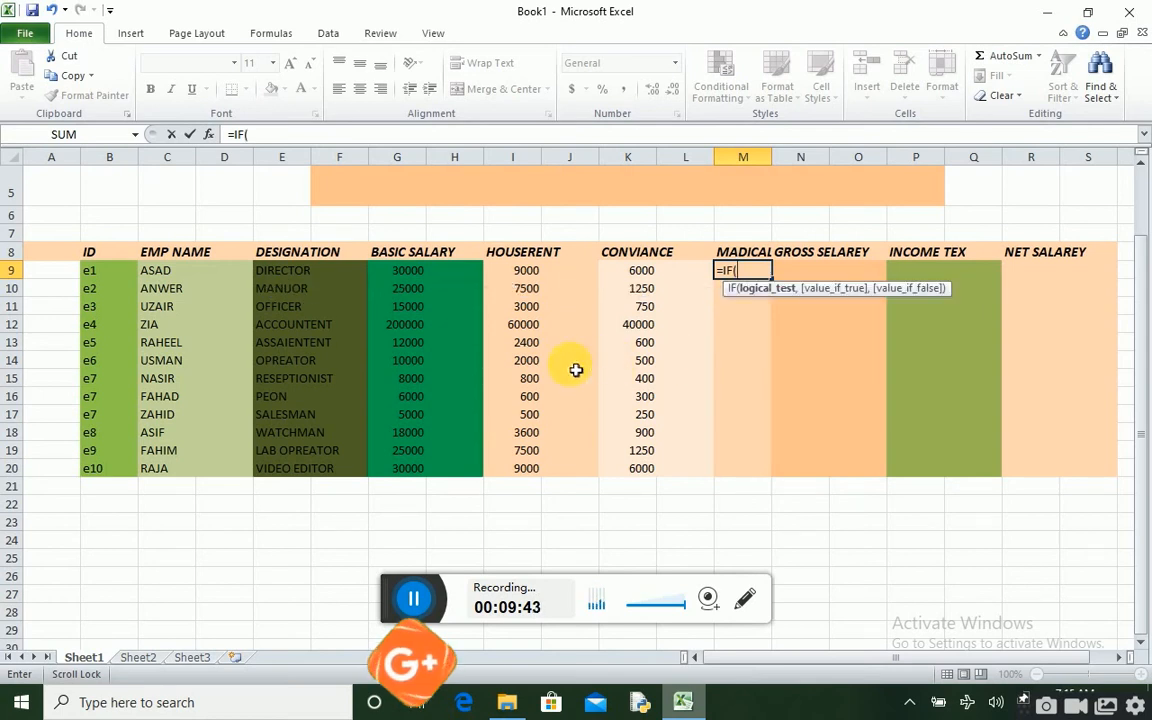
click(425, 279)
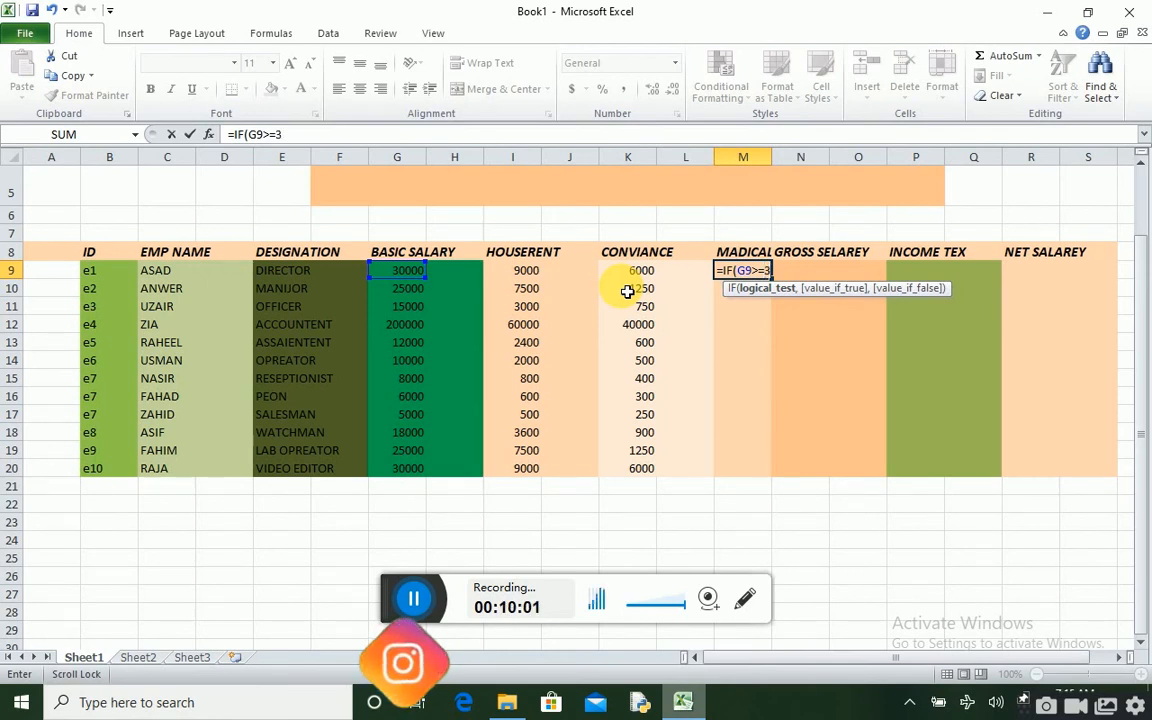
text(0000)
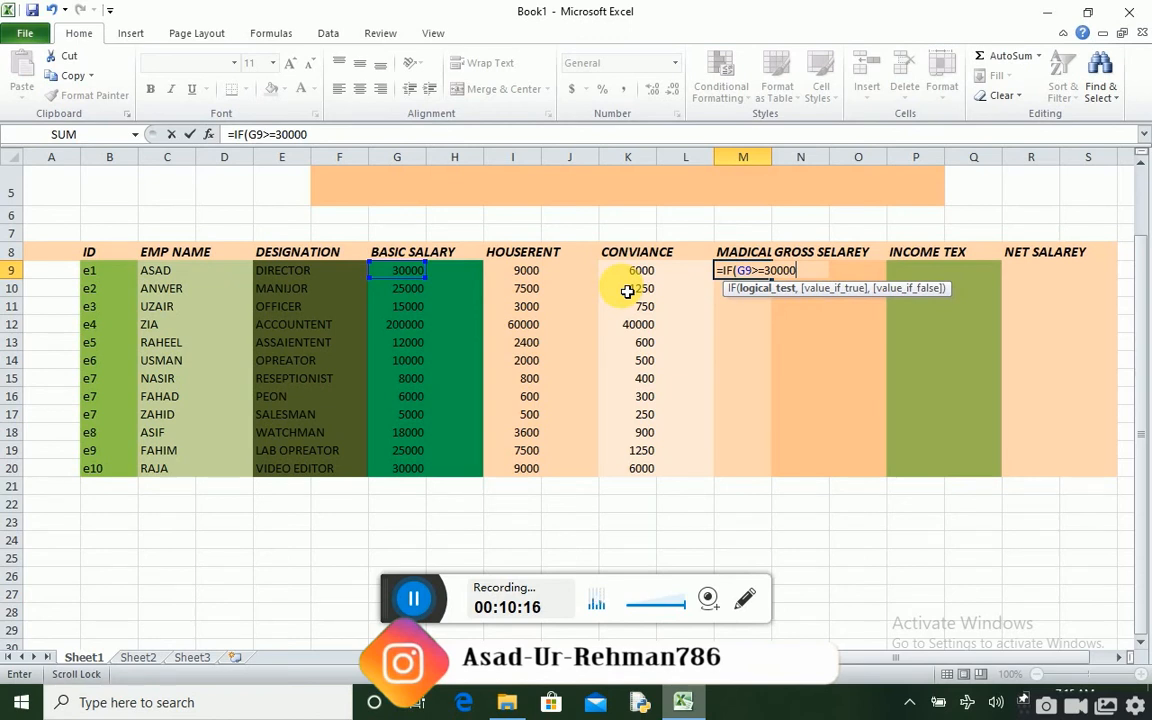
- Complete the IF in M9 with G9*10% when true and G9*2% when false, and enter the formula
text(,)
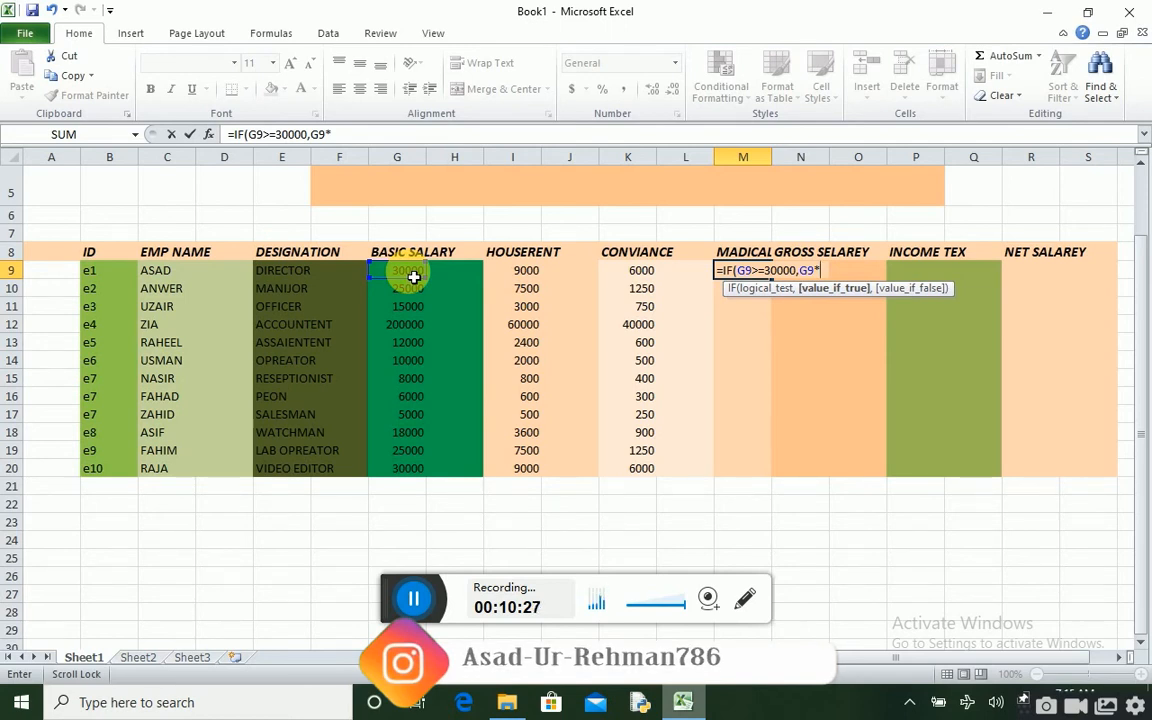
text(10)
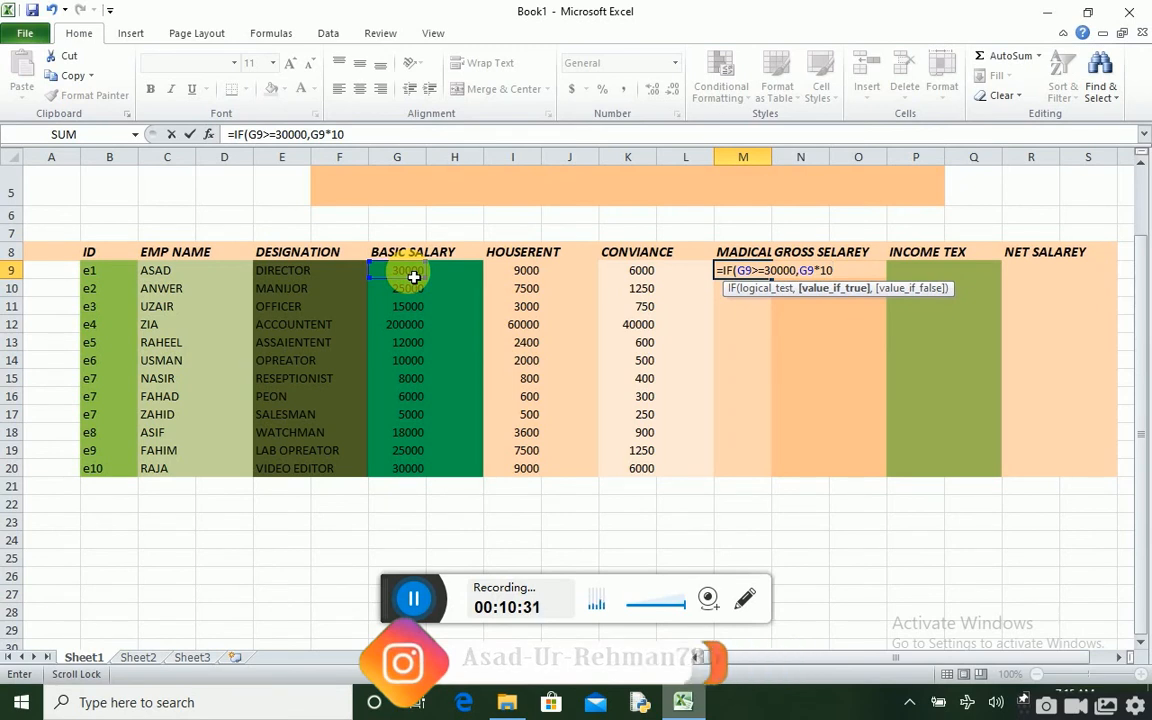
text(%)
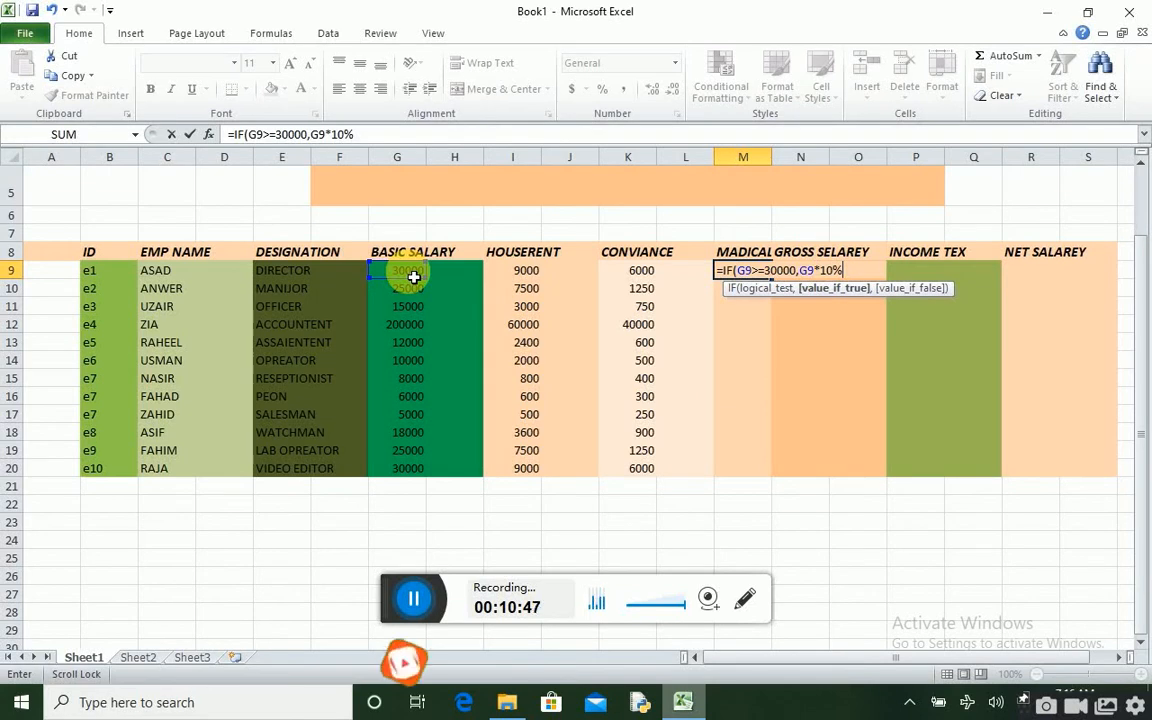
text(,)
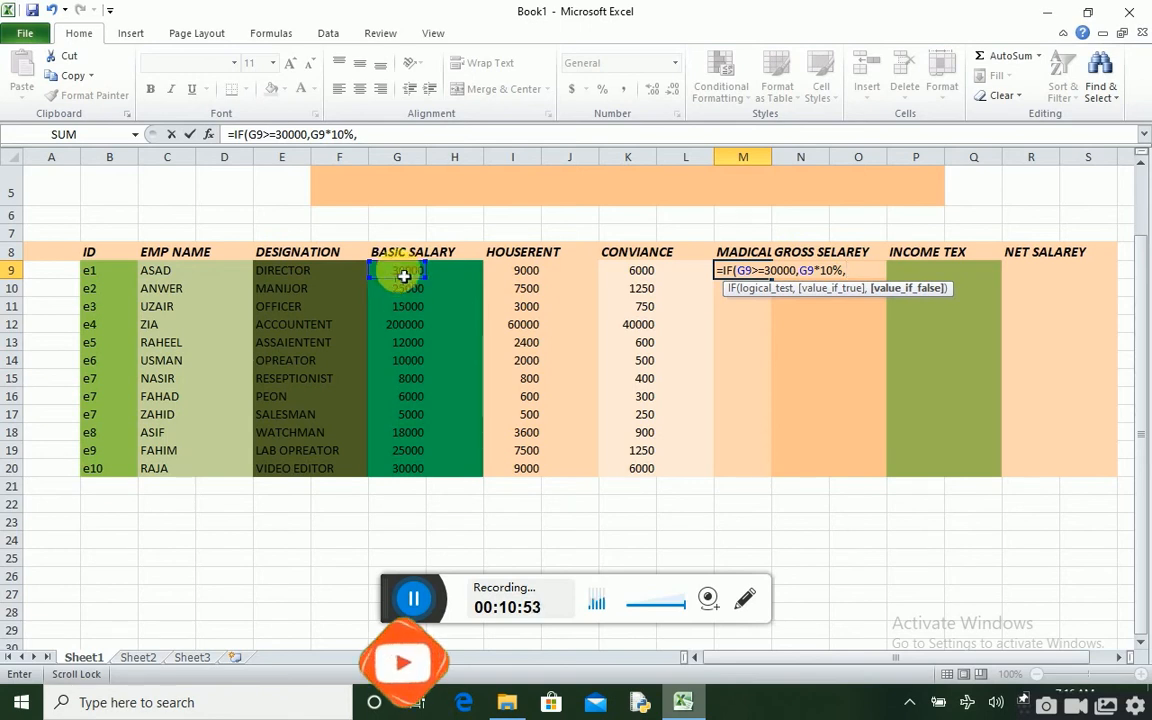
click(403, 274)
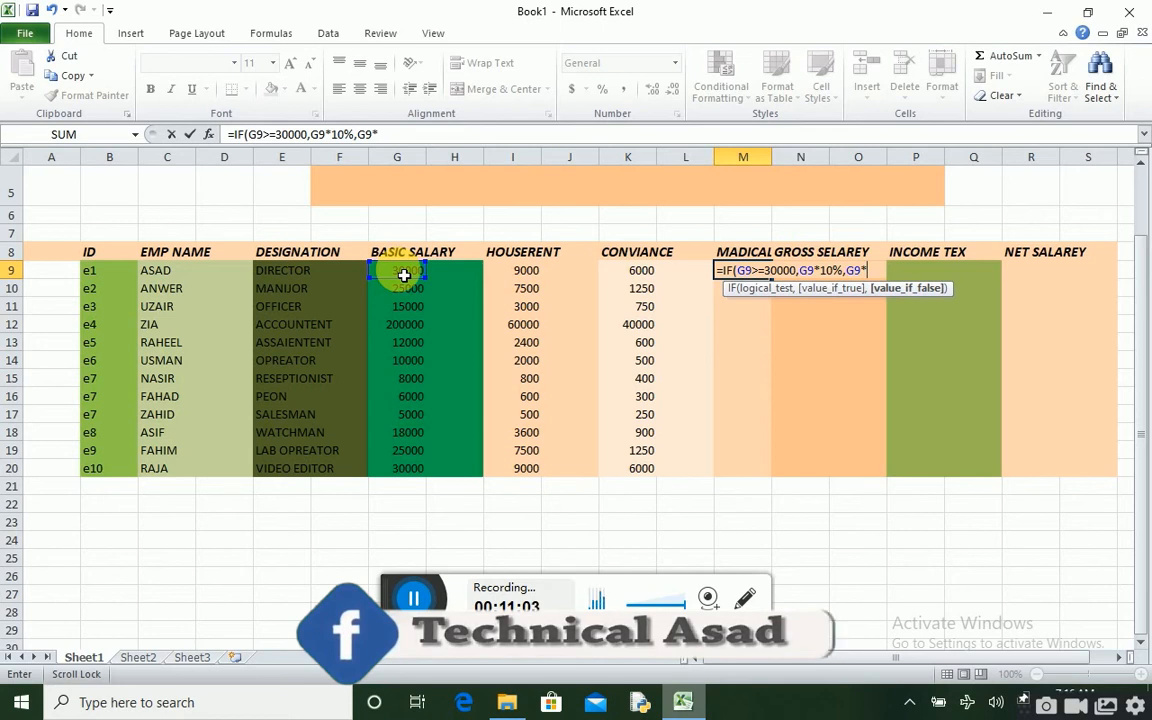
text(2)
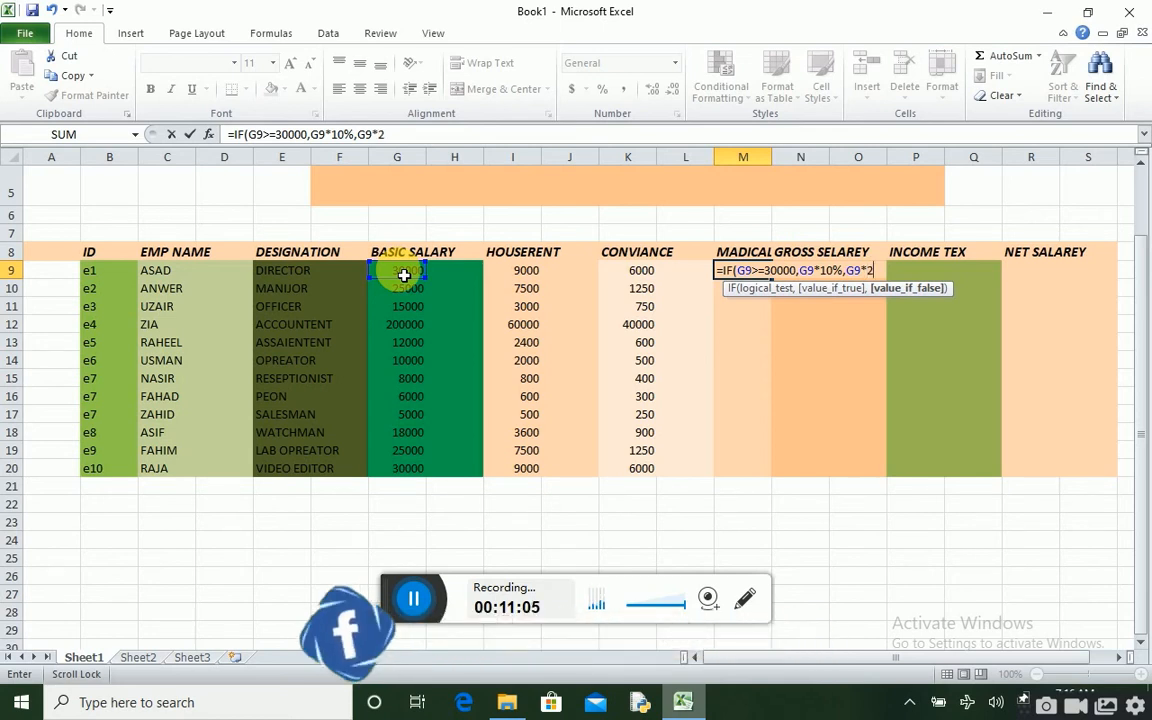
text(%)
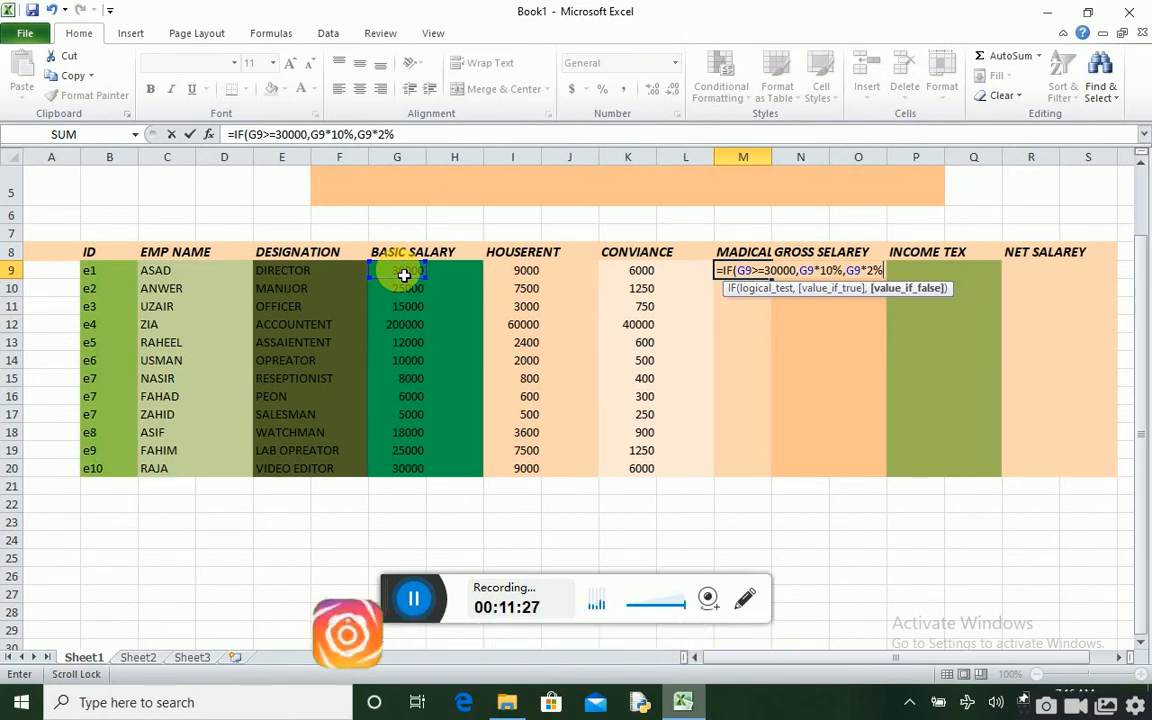
key(Return)
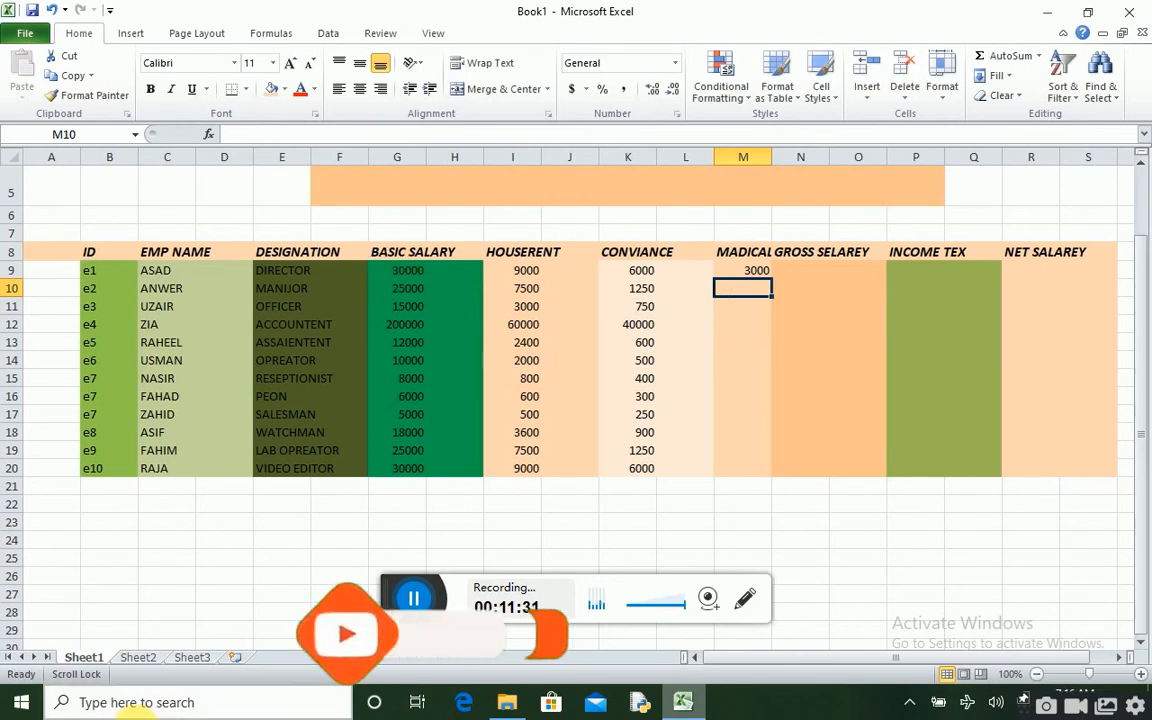
- Fill the medical allowance formula from M9 down to M20, then select the first gross salary cell, N9
click(746, 273)
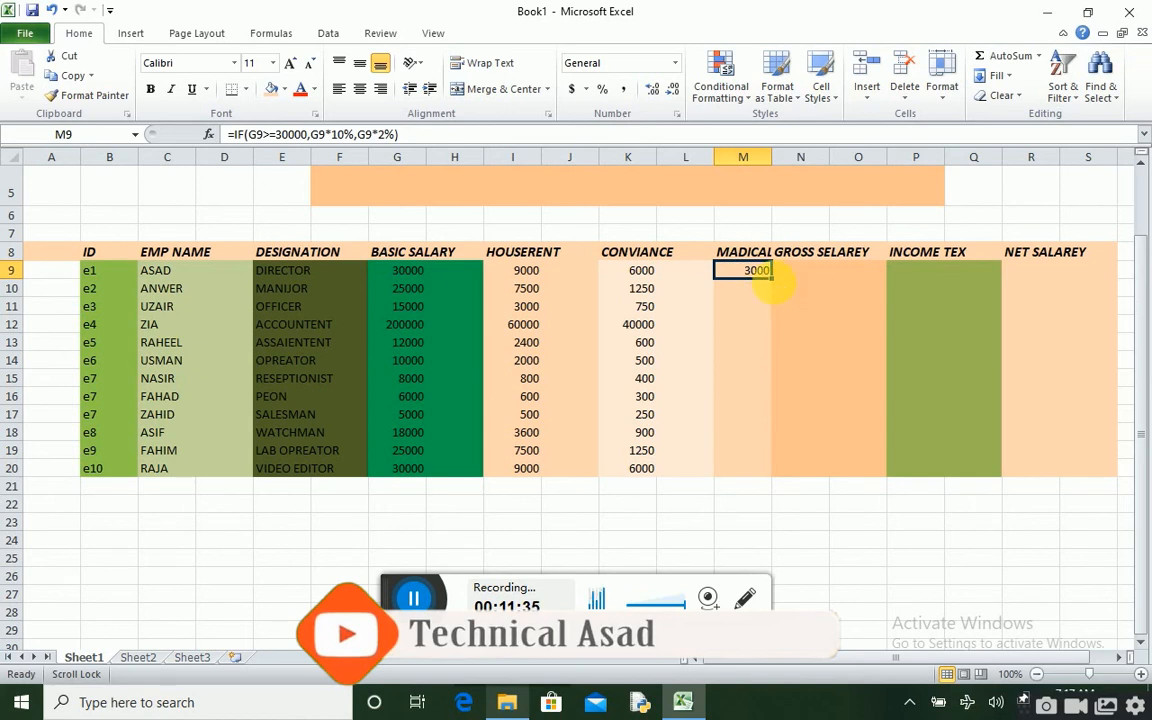
drag(772, 281, 796, 470)
click(815, 295)
click(810, 274)
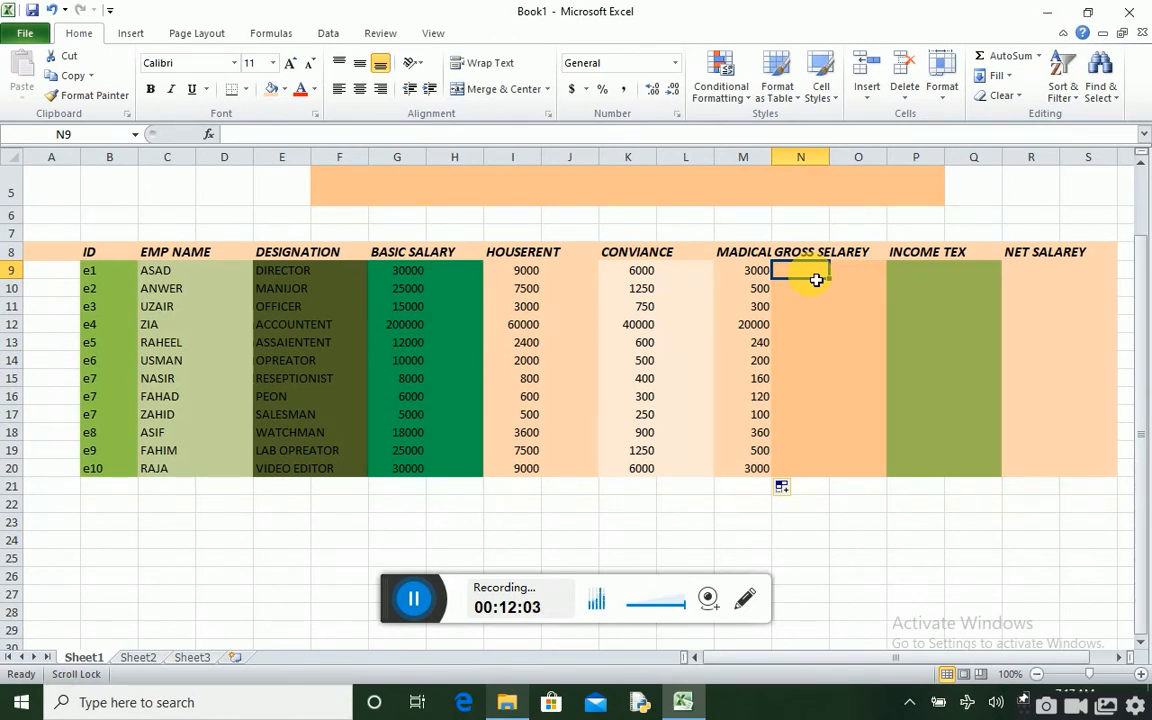
- Start a SUM formula in N9, the first cell under GROSS SELAREY
text(=)
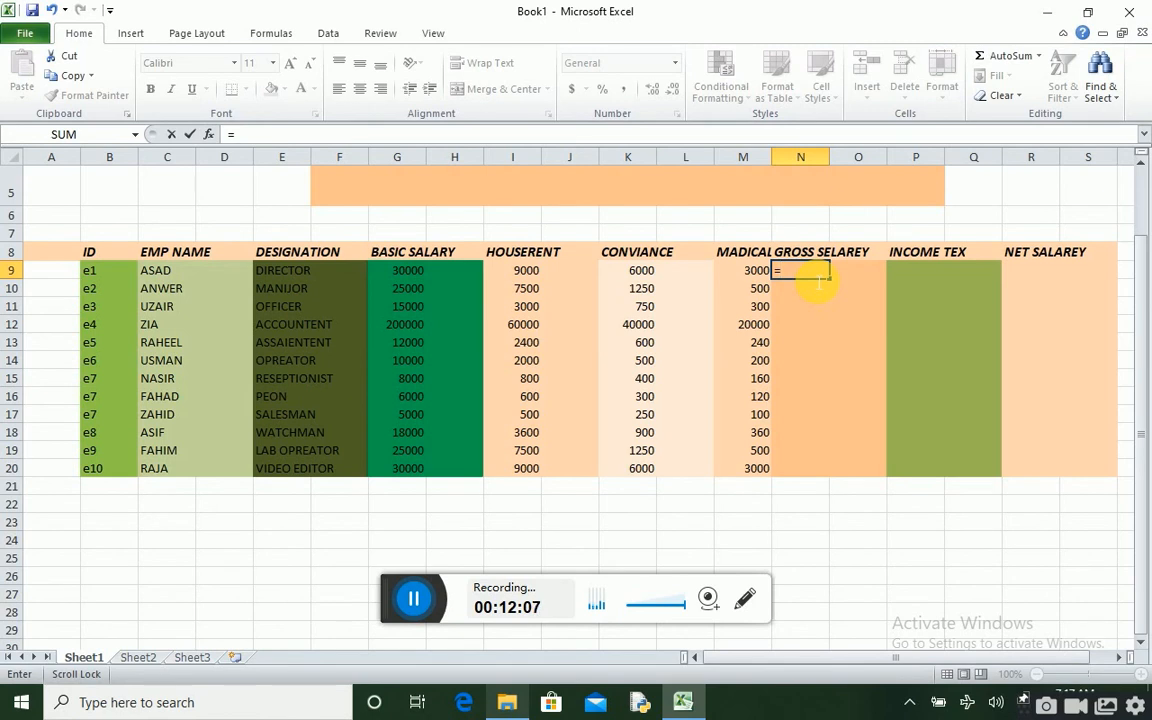
key(BackSpace)
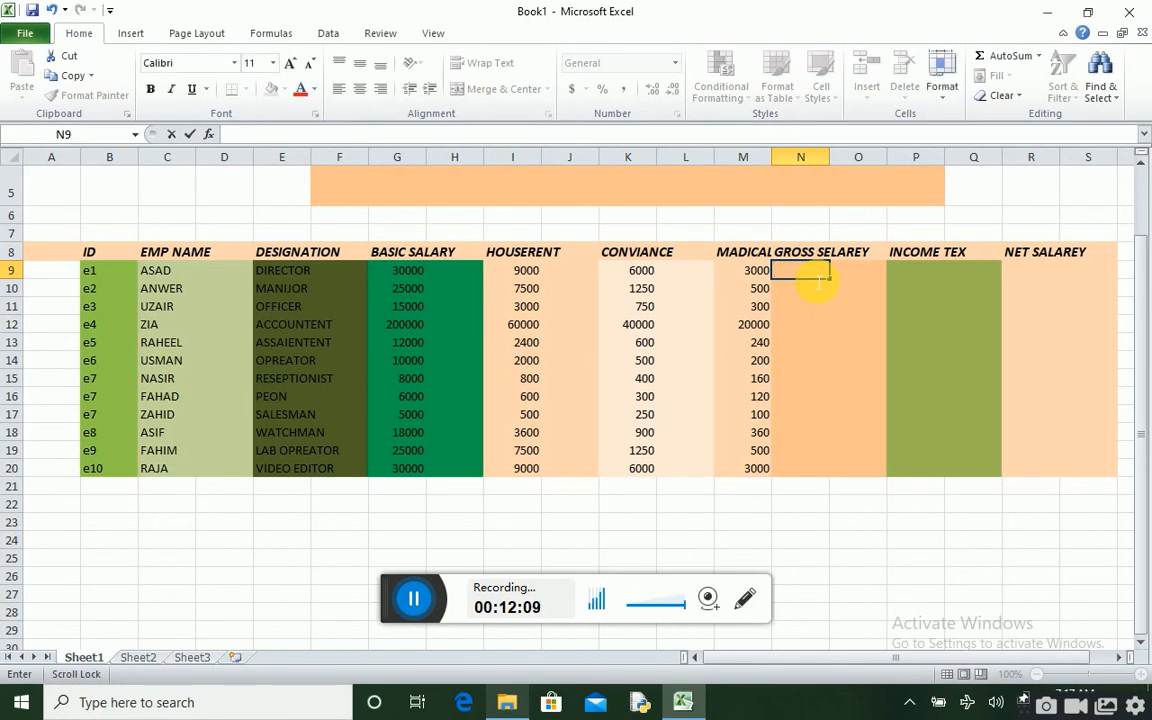
text(=)
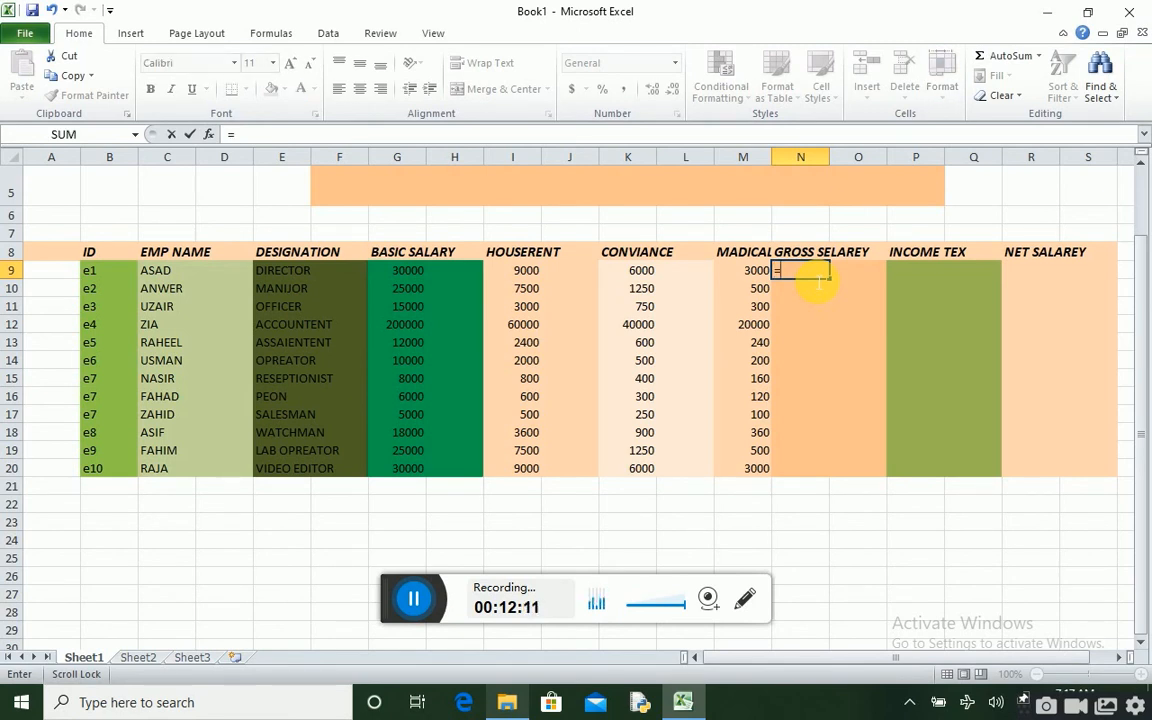
text(SUM)
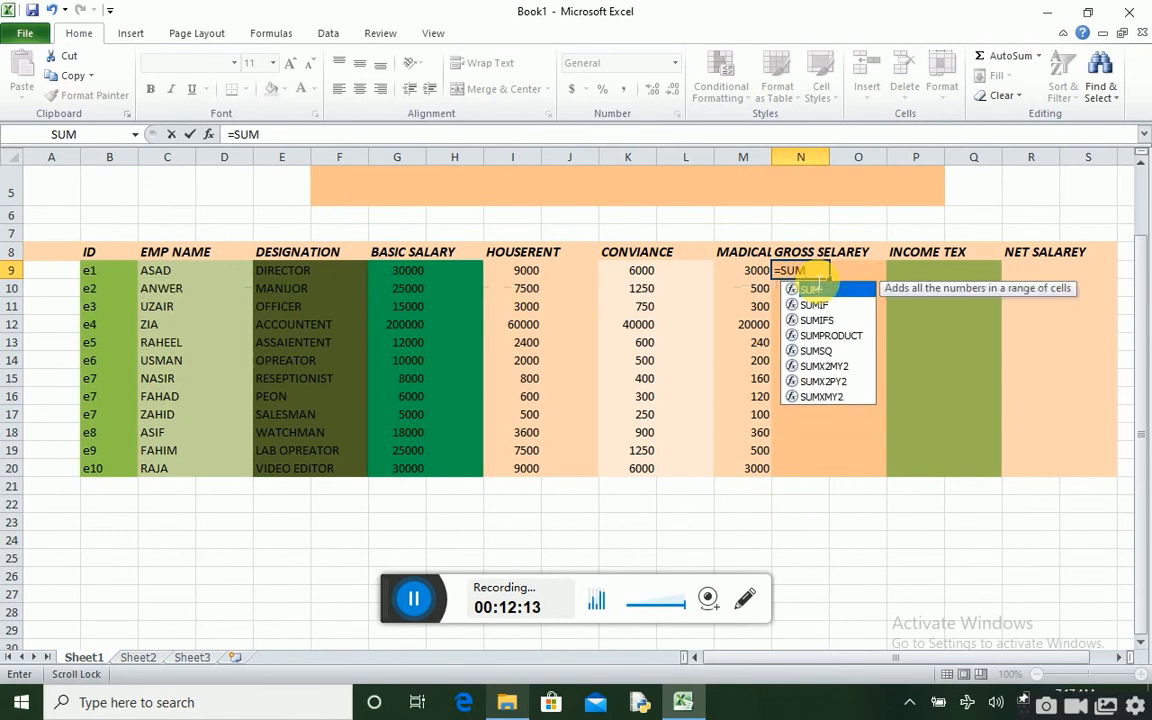
double_click(816, 289)
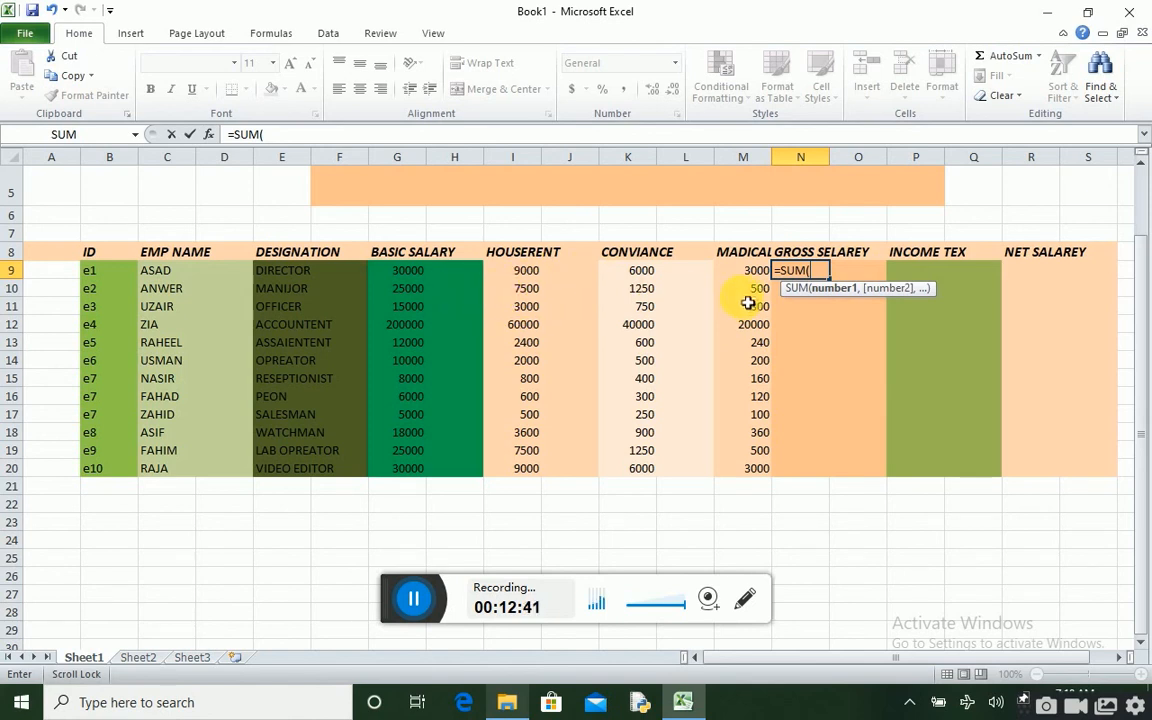
click(511, 276)
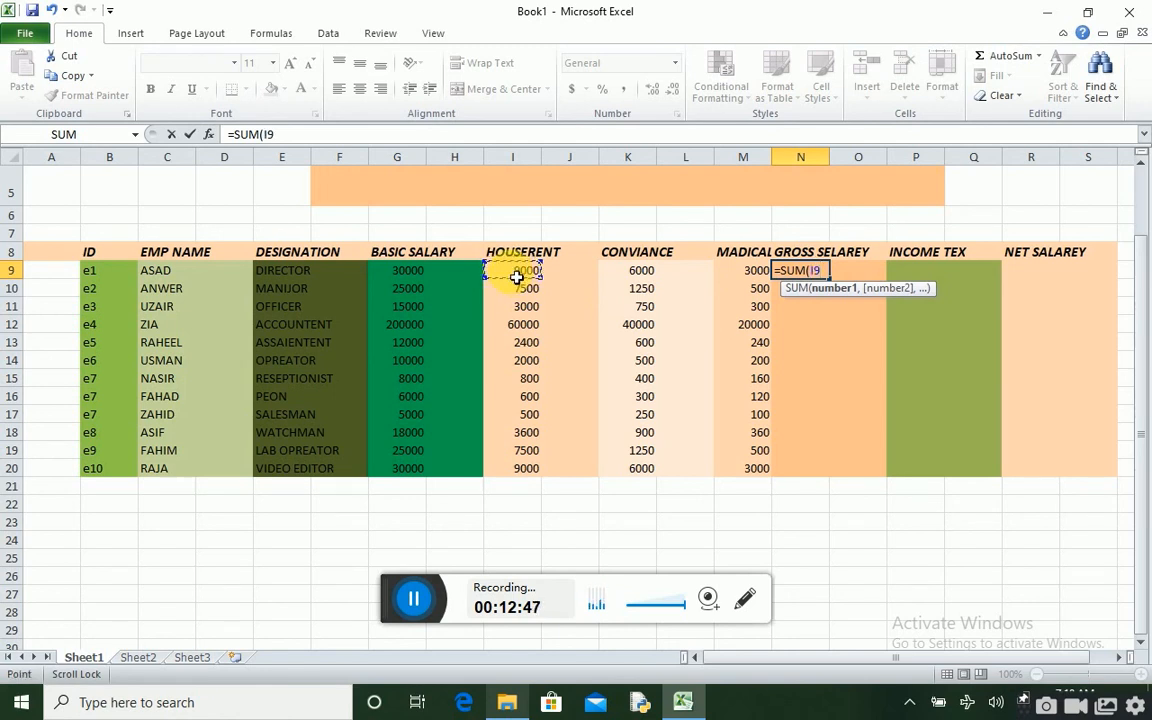
key(BackSpace)
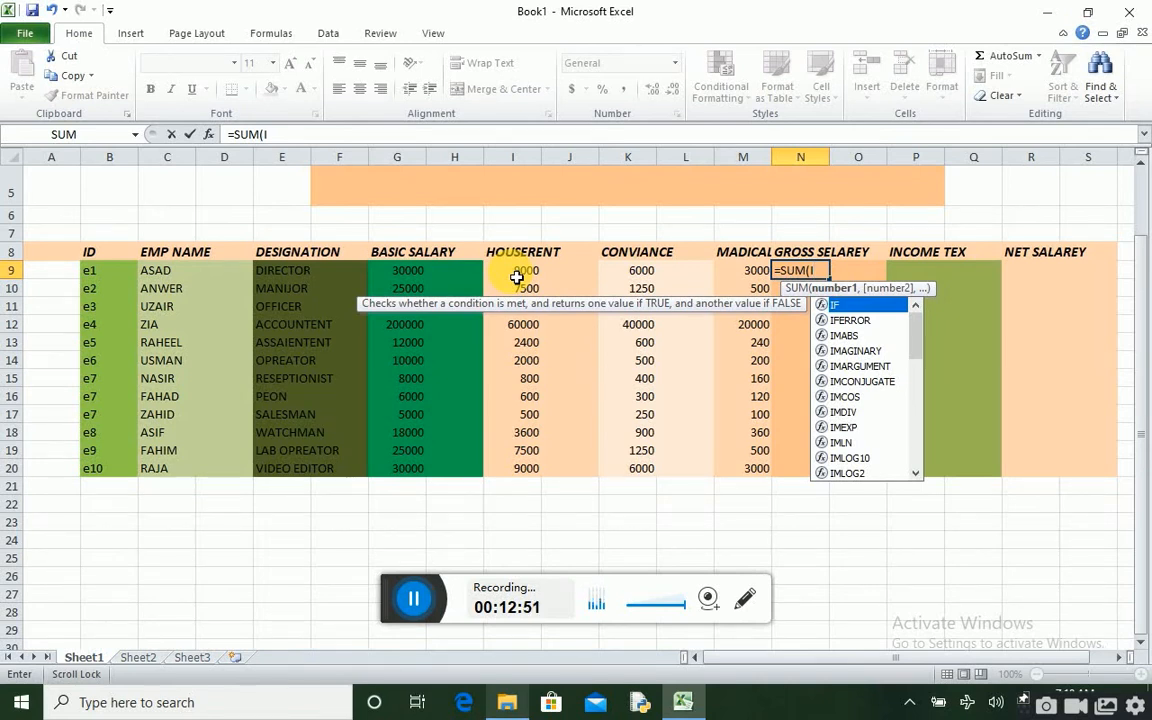
key(BackSpace)
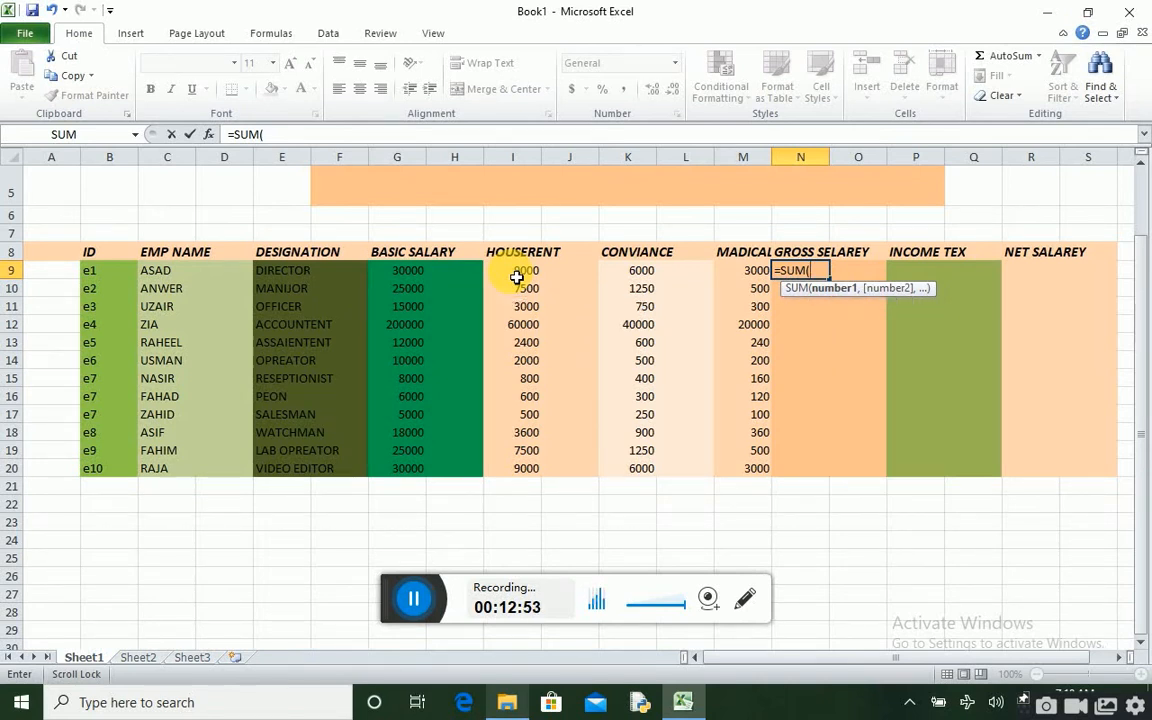
- Complete the SUM in N9 with the range G9:M9, enter it, and fill the formula down to N20
click(422, 274)
drag(424, 276, 748, 282)
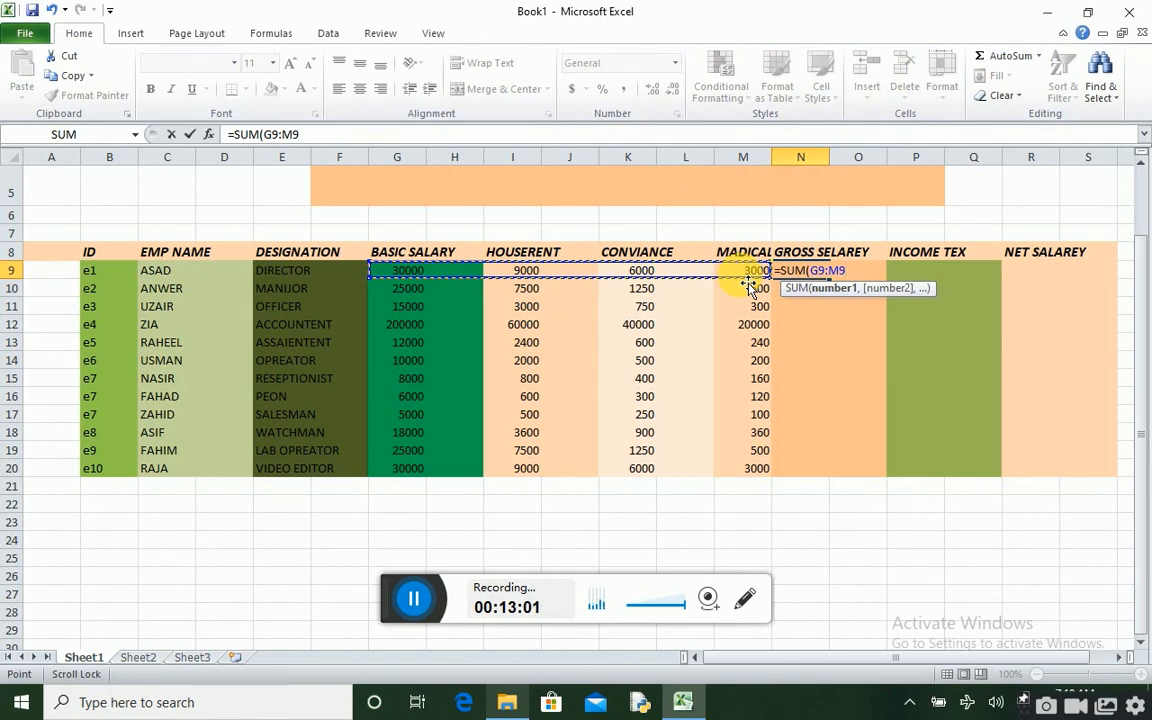
text())
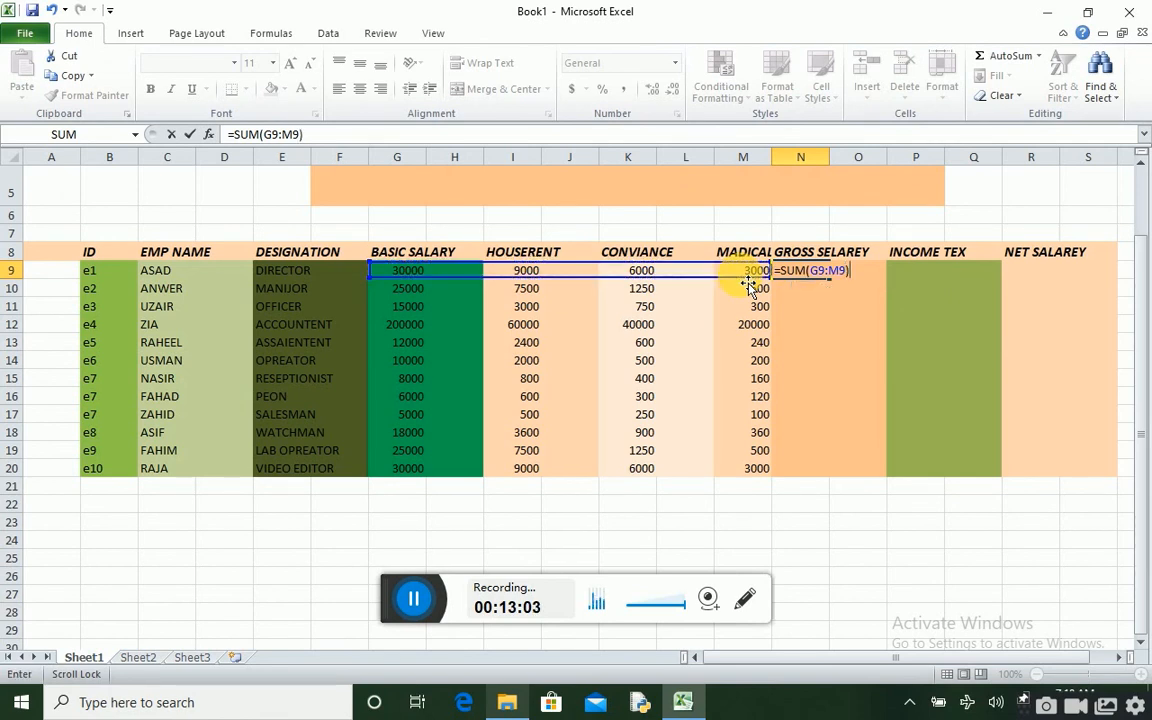
key(Return)
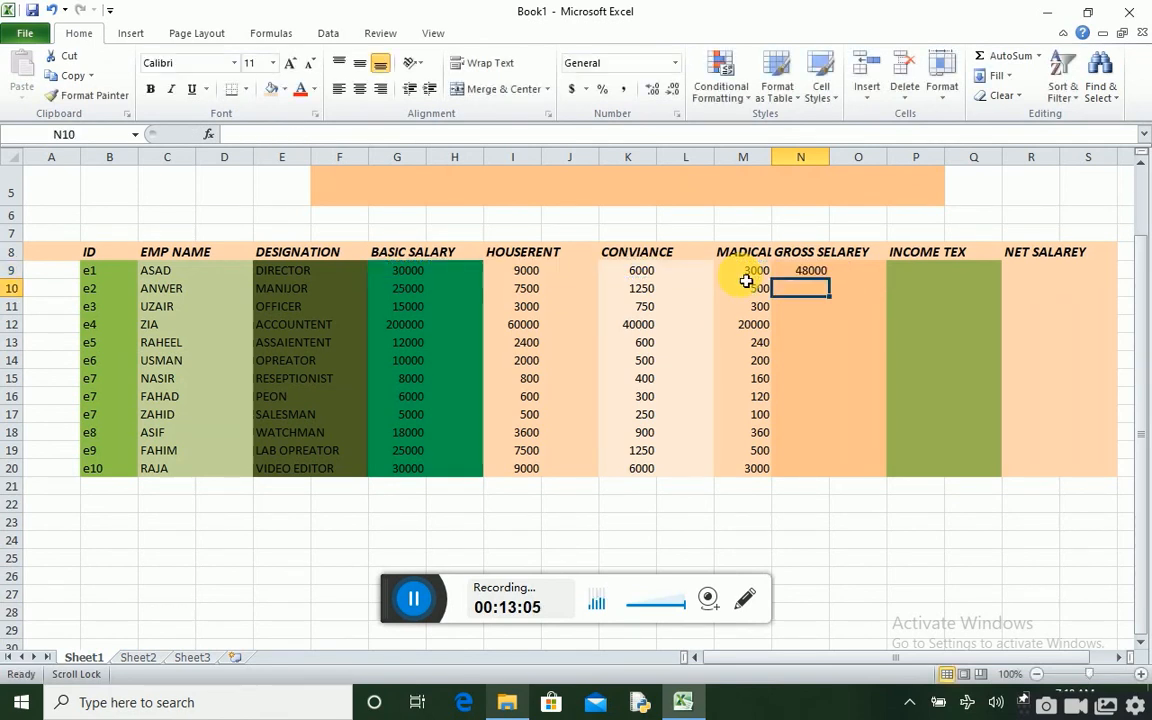
click(810, 273)
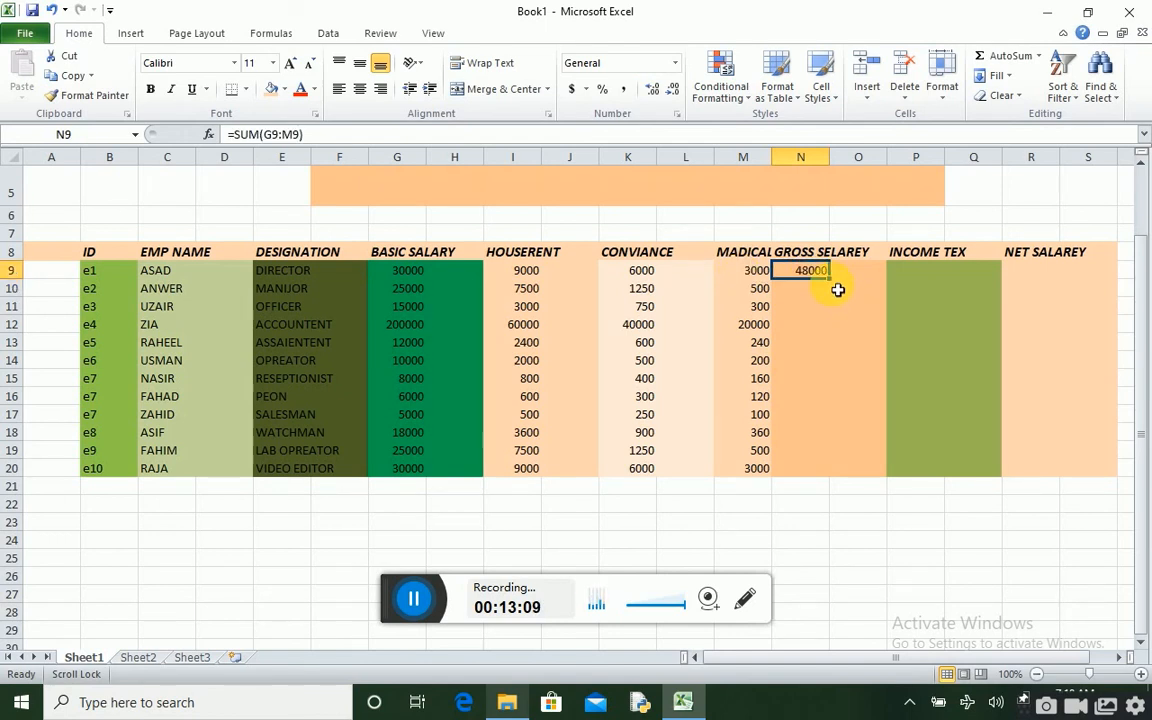
drag(838, 290, 840, 486)
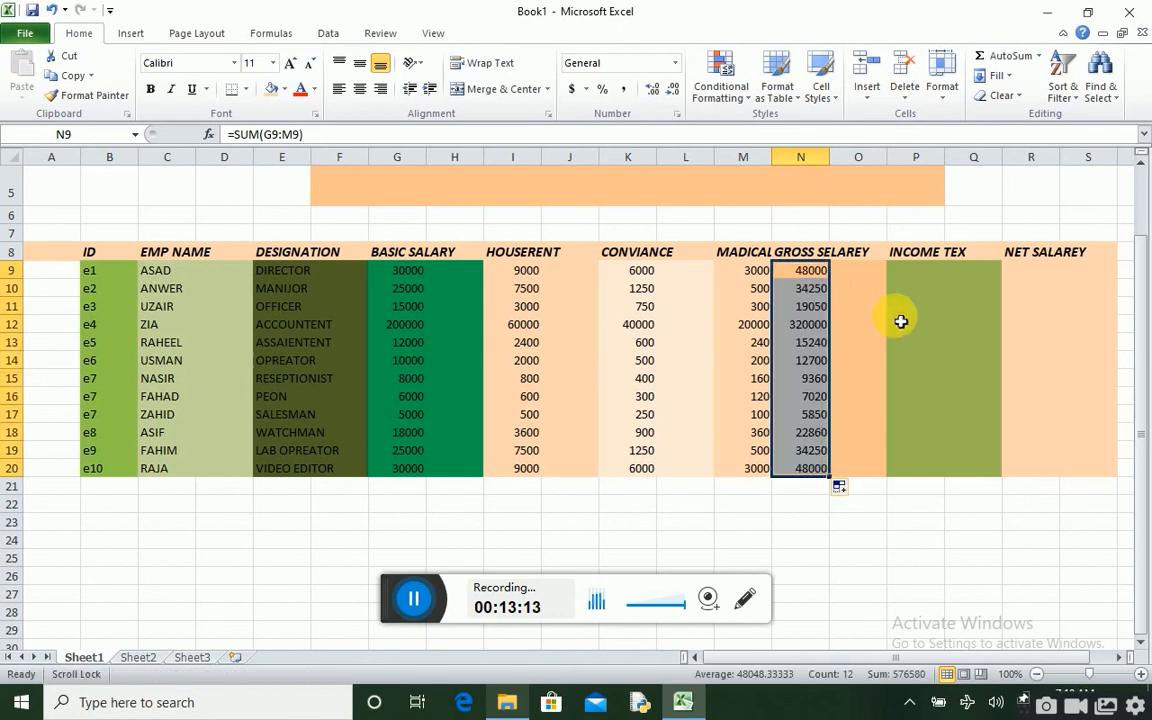
- Start an IF formula in P9 under INCOME TEX that tests whether N9 is at least 40000
click(933, 276)
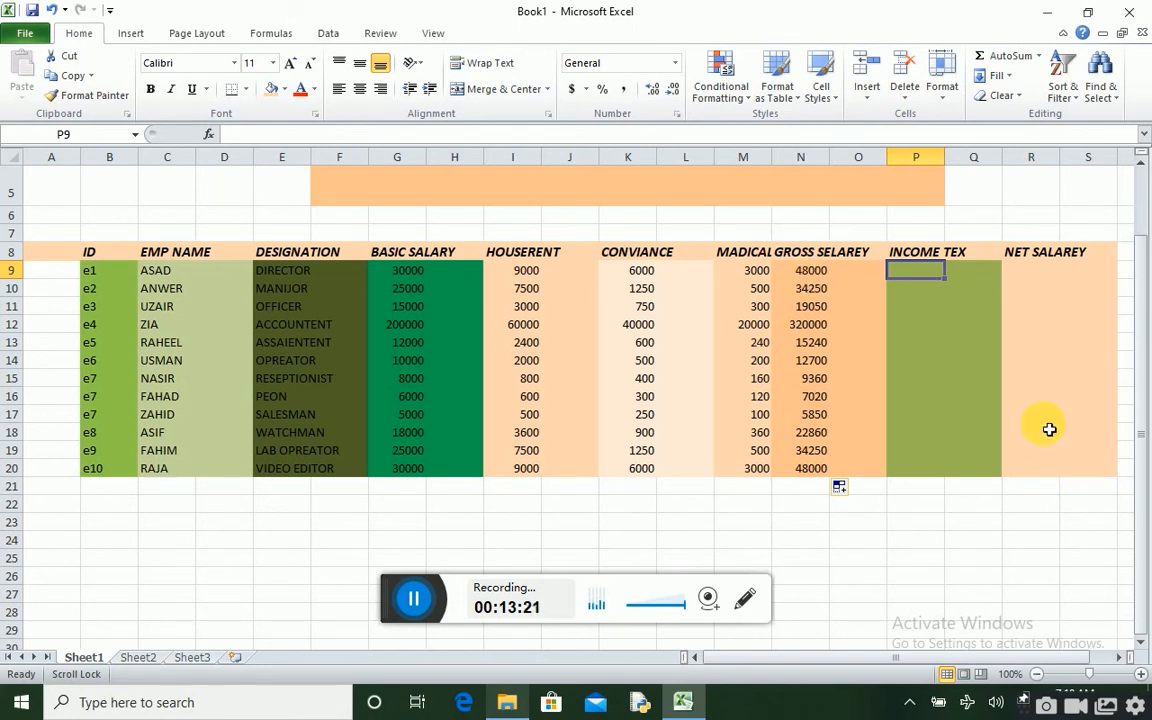
text(=)
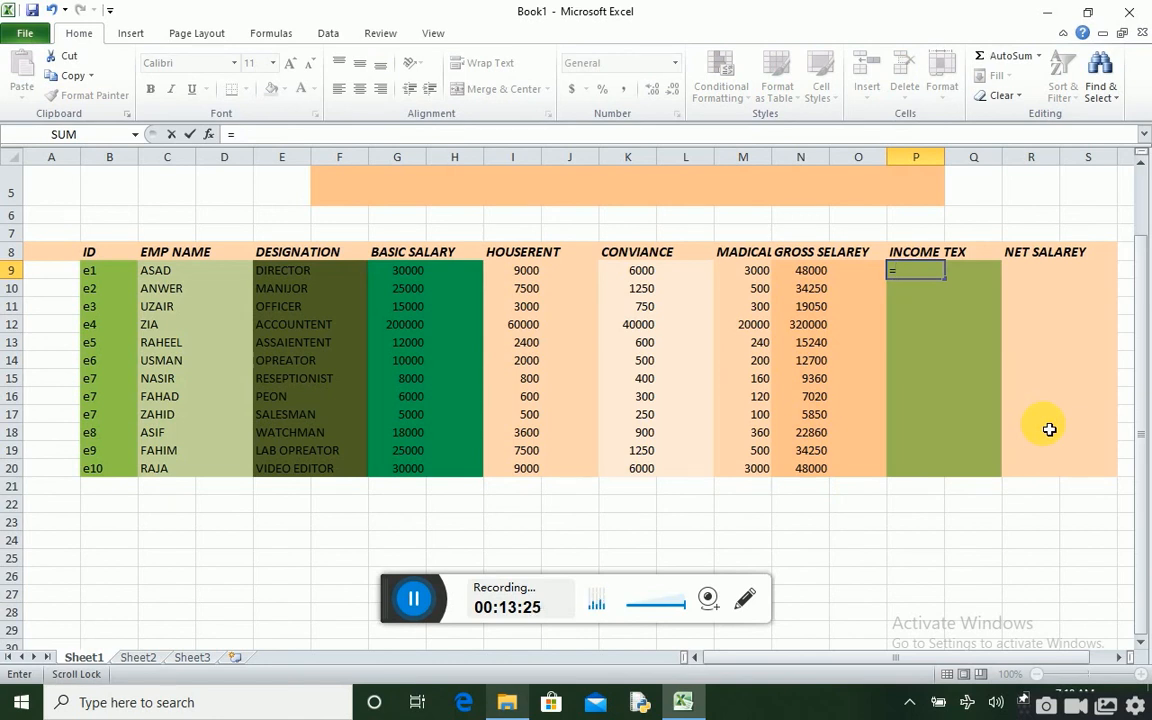
text(IF)
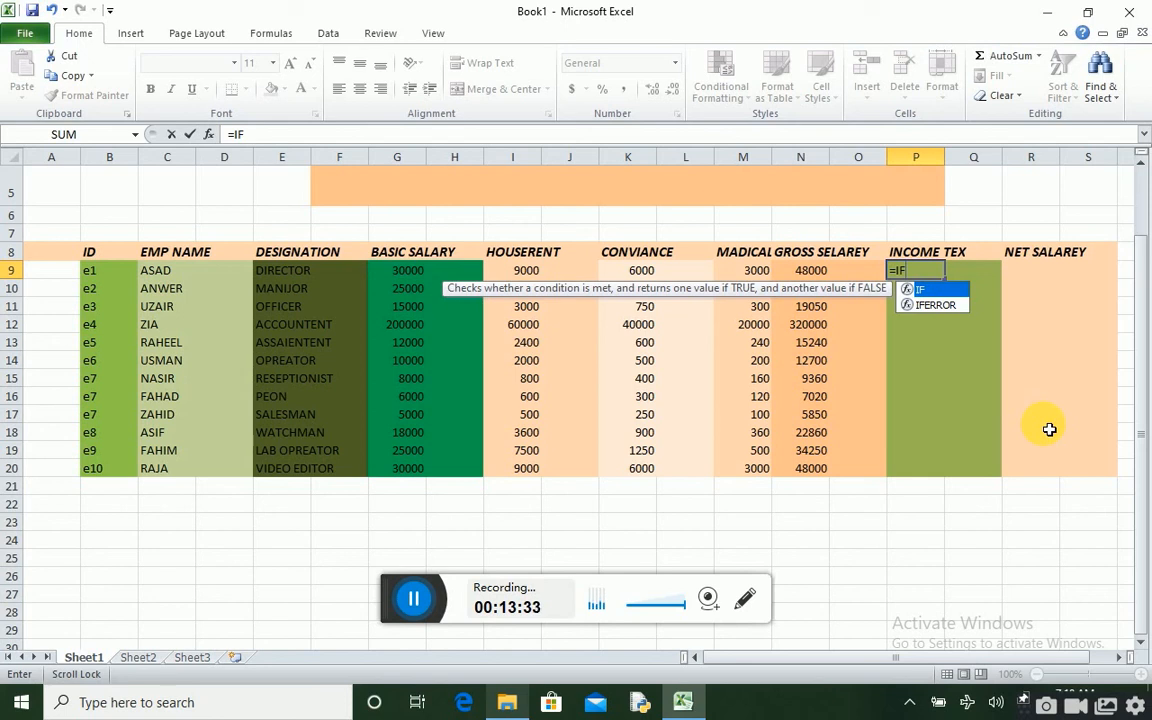
text(()
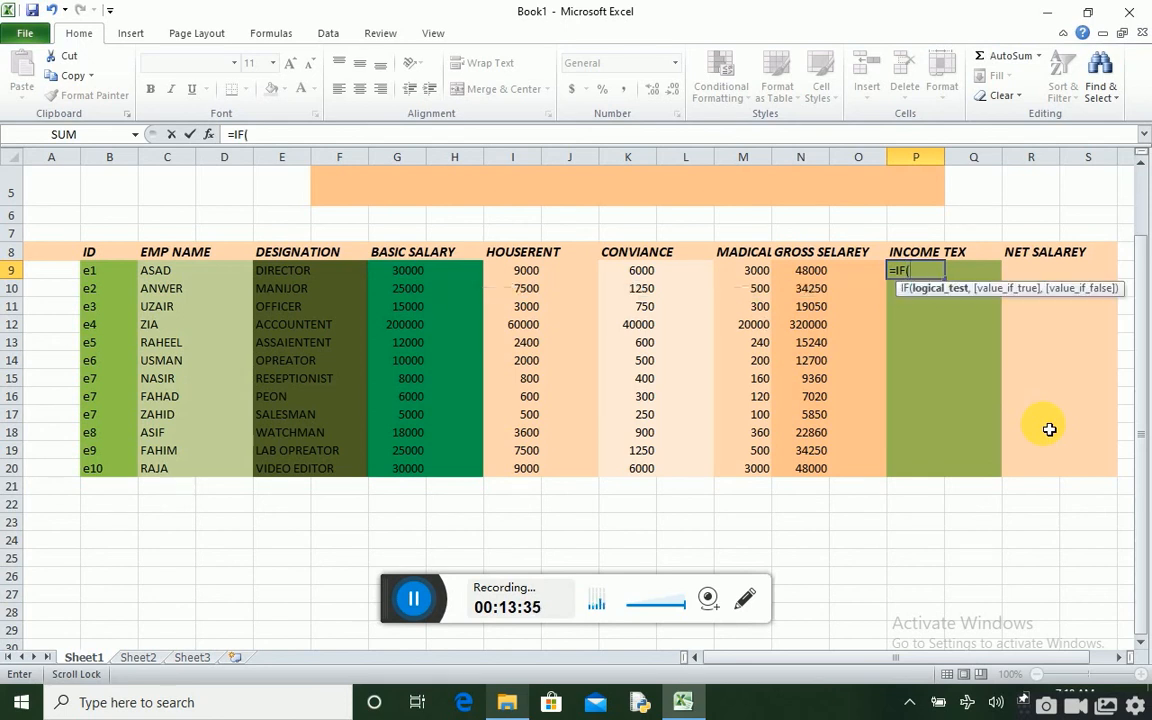
click(806, 278)
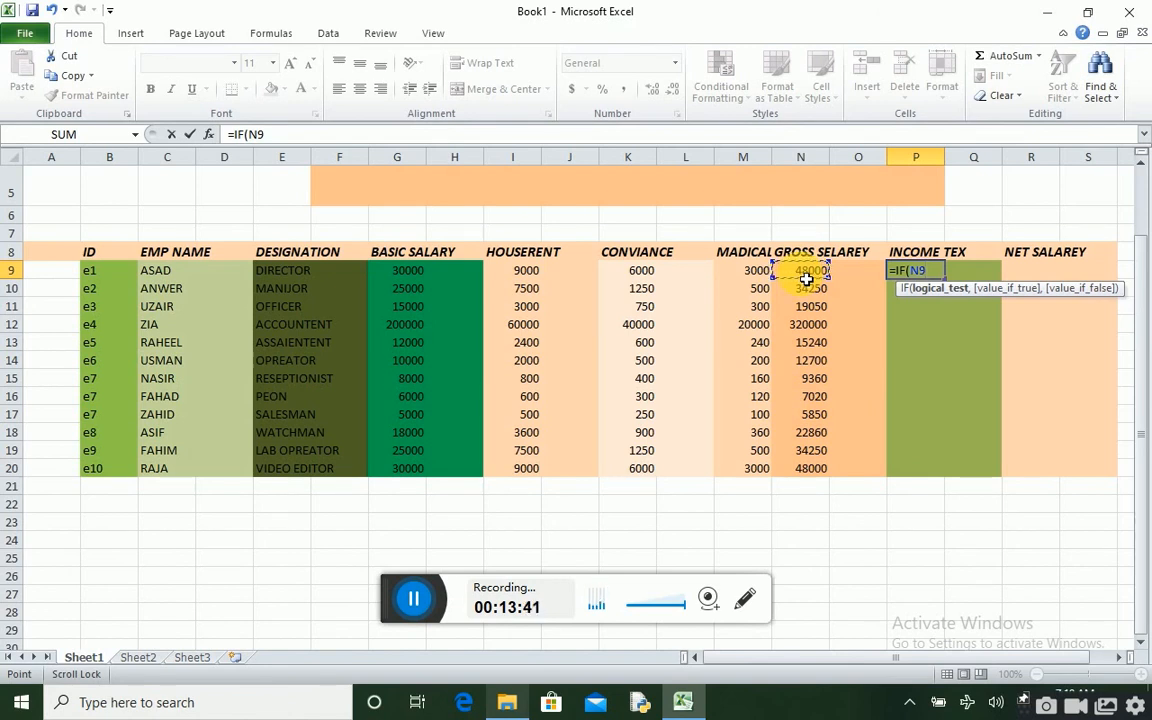
text(>=40000)
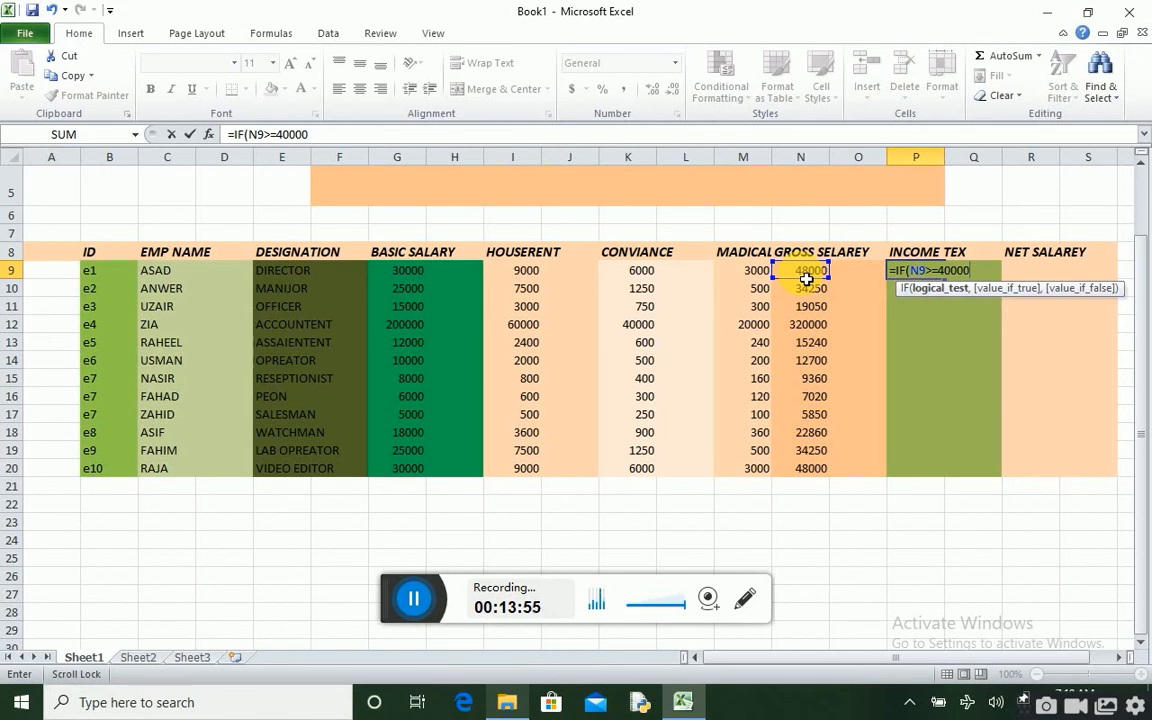
- Complete the IF in P9 with N9*5% when true and no false value, enter it, and fill it down to P20
text(,)
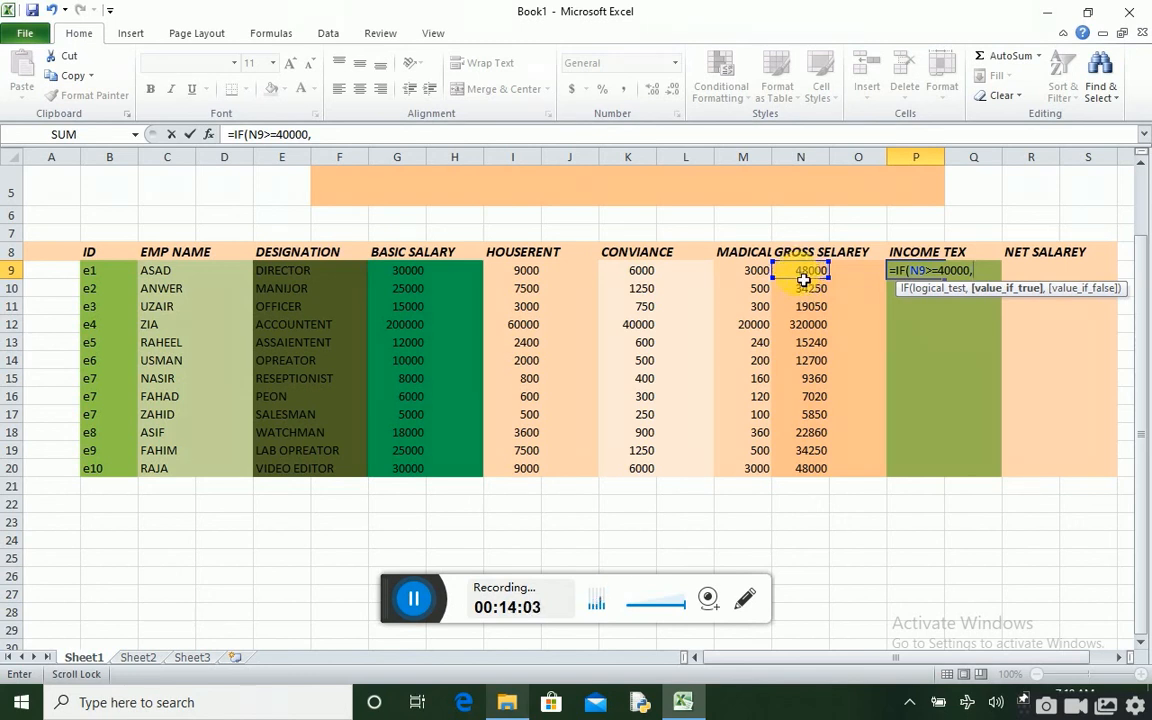
click(803, 278)
text(*5%)
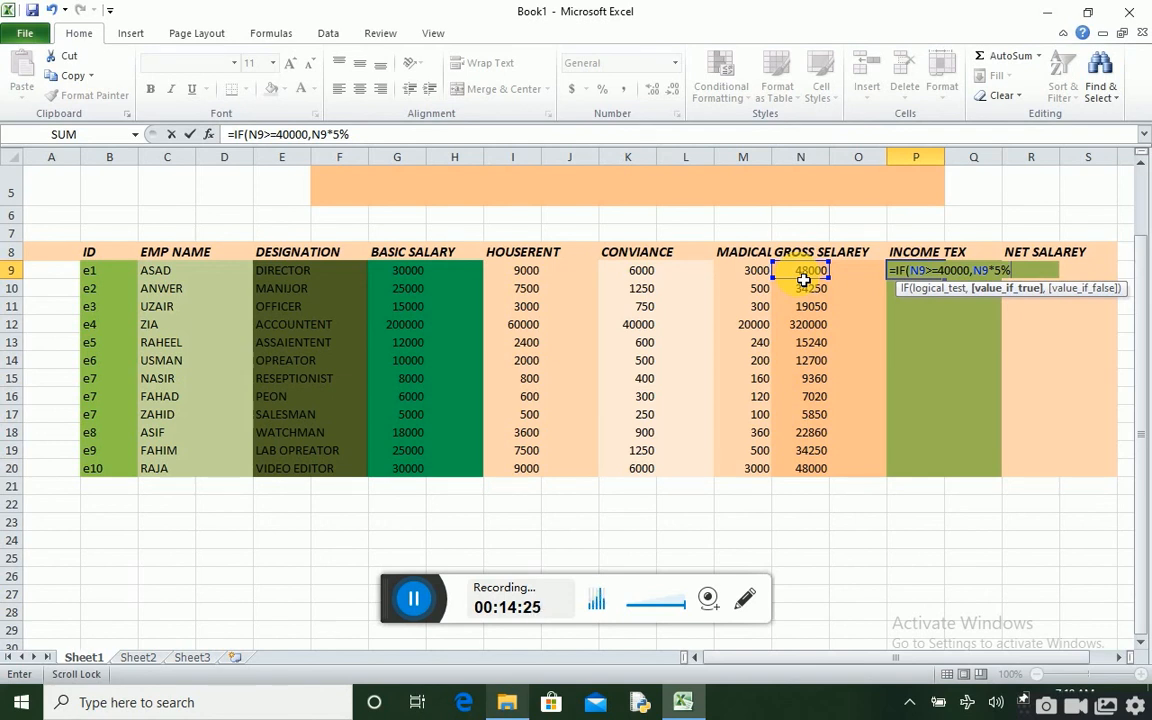
key(Return)
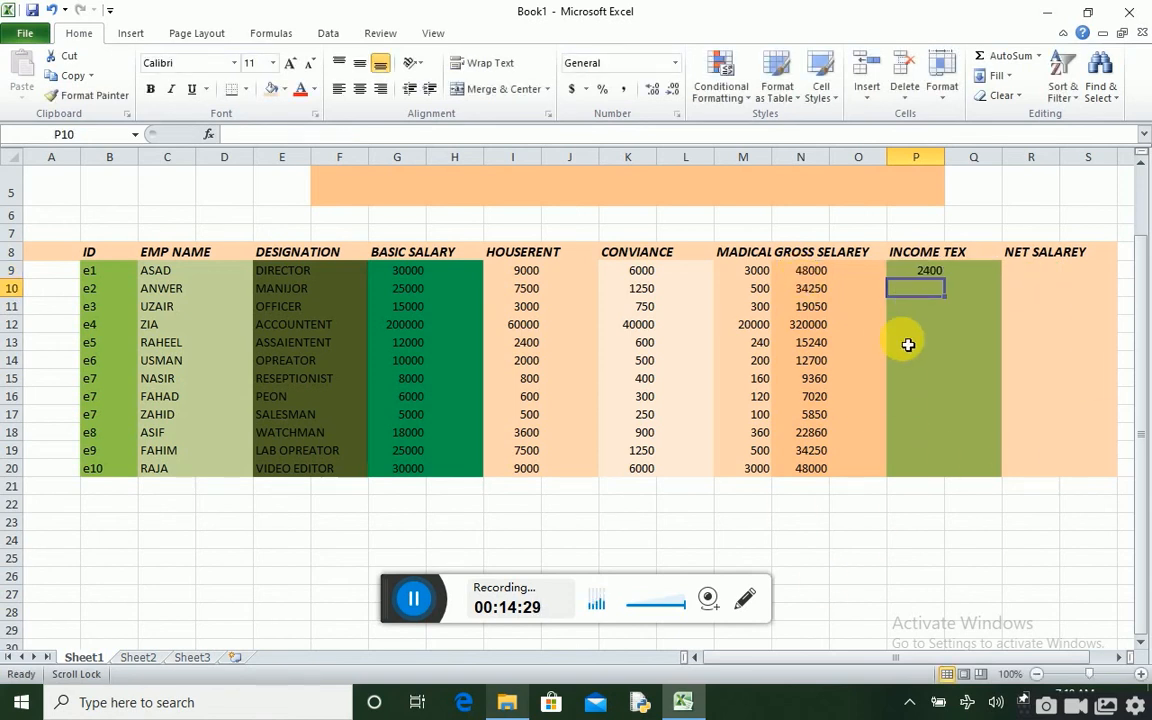
click(915, 272)
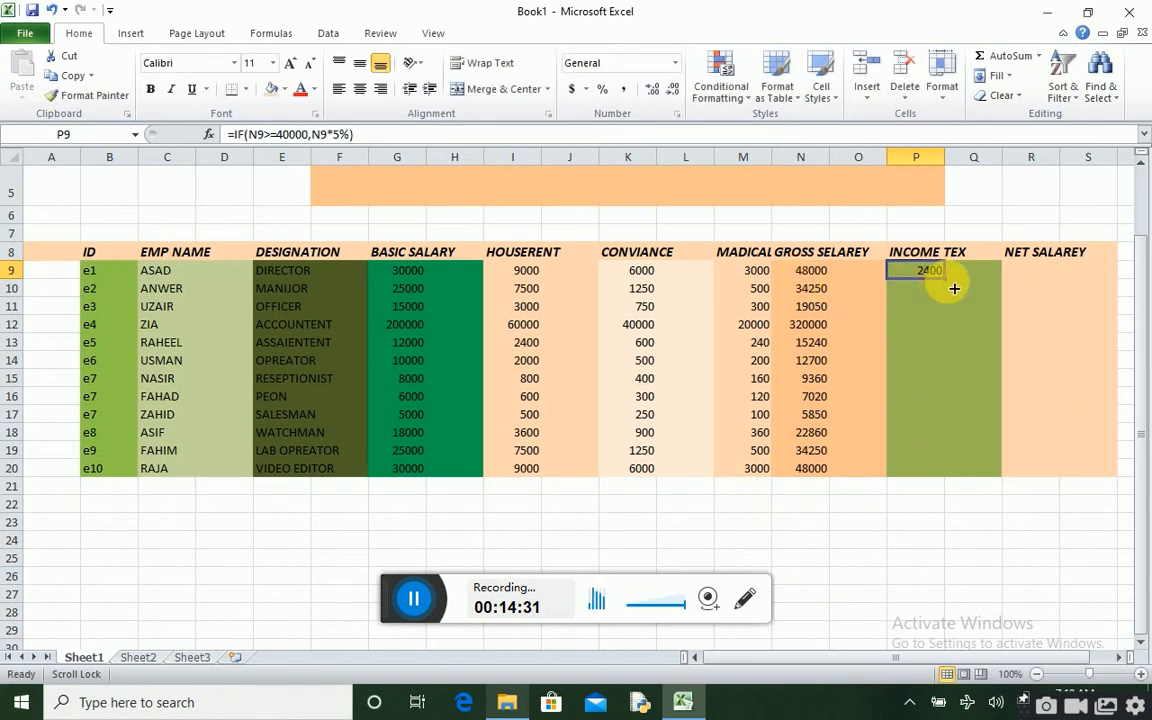
drag(954, 293, 953, 484)
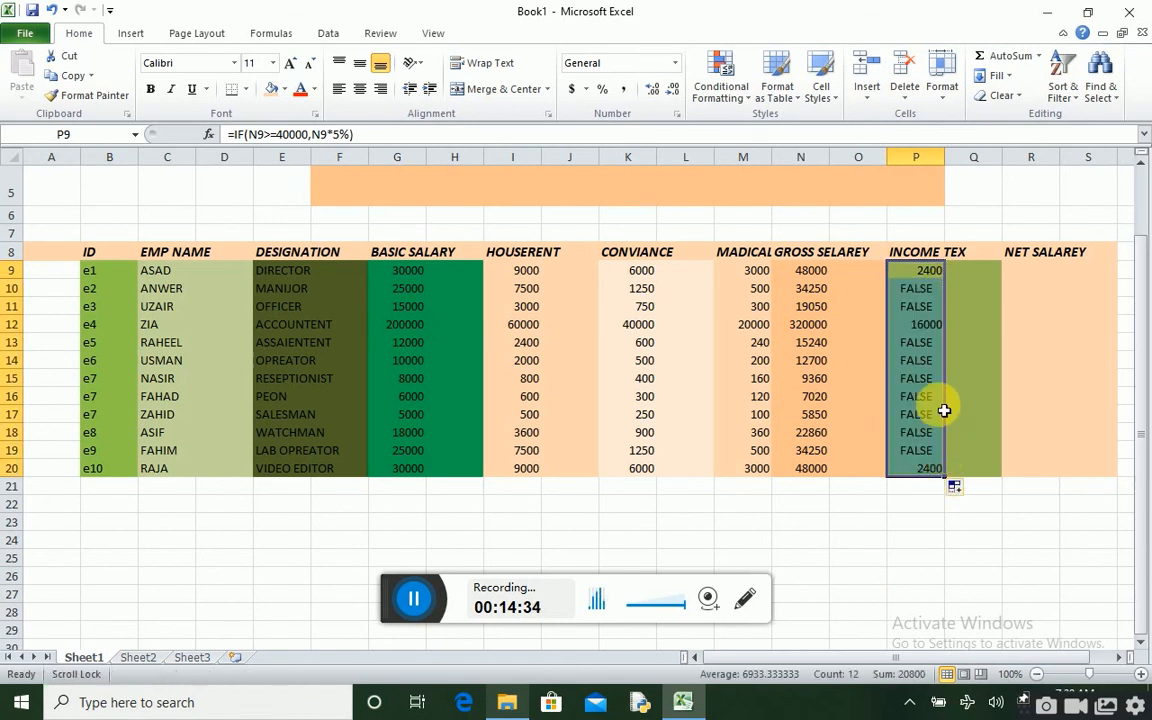
- Examine the income tax formulas and results in the cells between P9 and P20
click(962, 344)
click(916, 360)
click(914, 306)
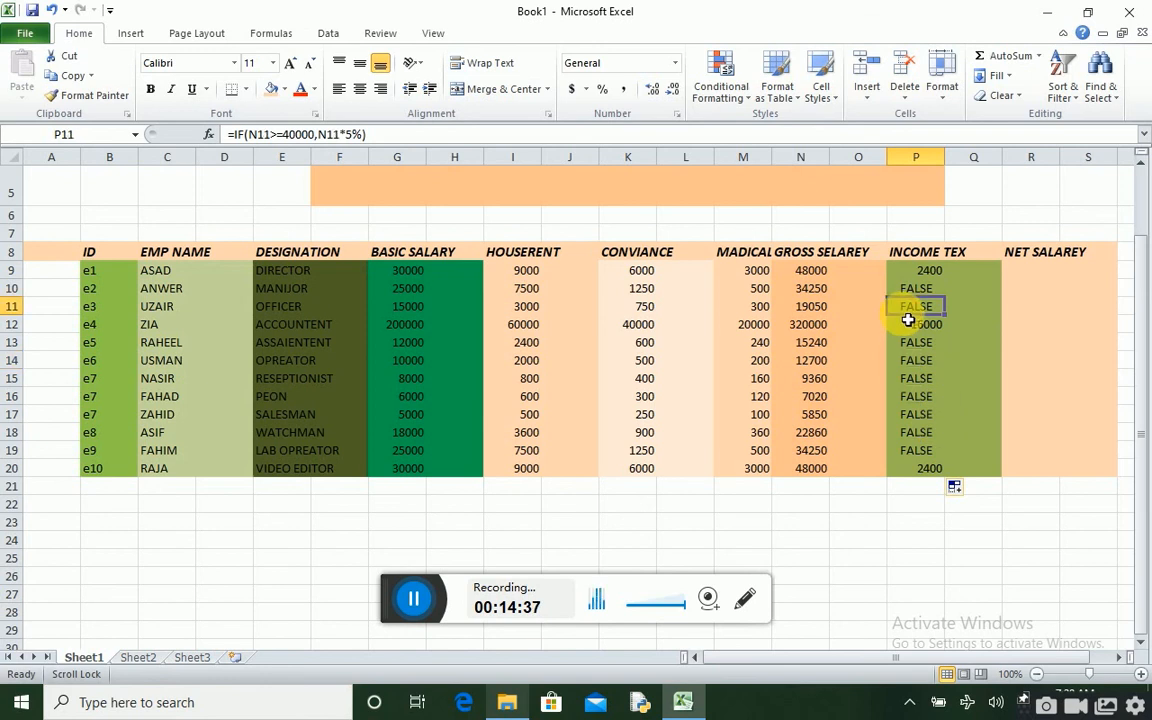
click(916, 289)
click(917, 307)
click(918, 291)
click(918, 306)
click(918, 396)
click(926, 468)
click(928, 451)
click(924, 436)
click(918, 412)
click(918, 396)
click(918, 378)
click(928, 361)
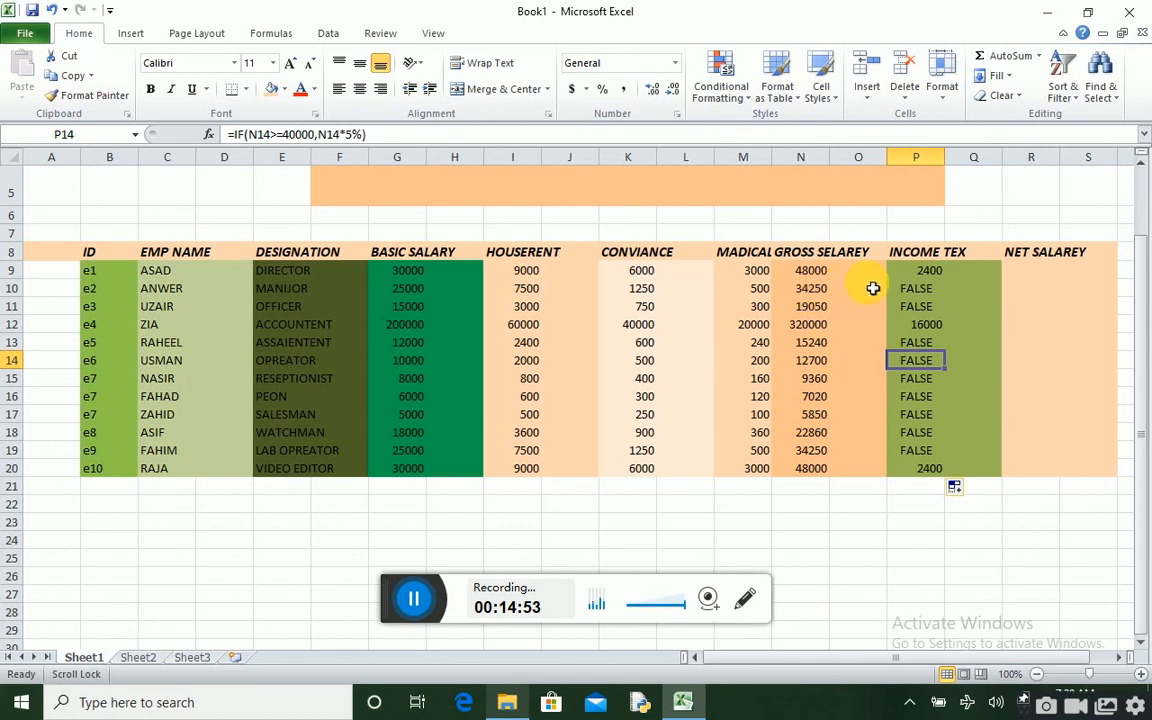
click(930, 271)
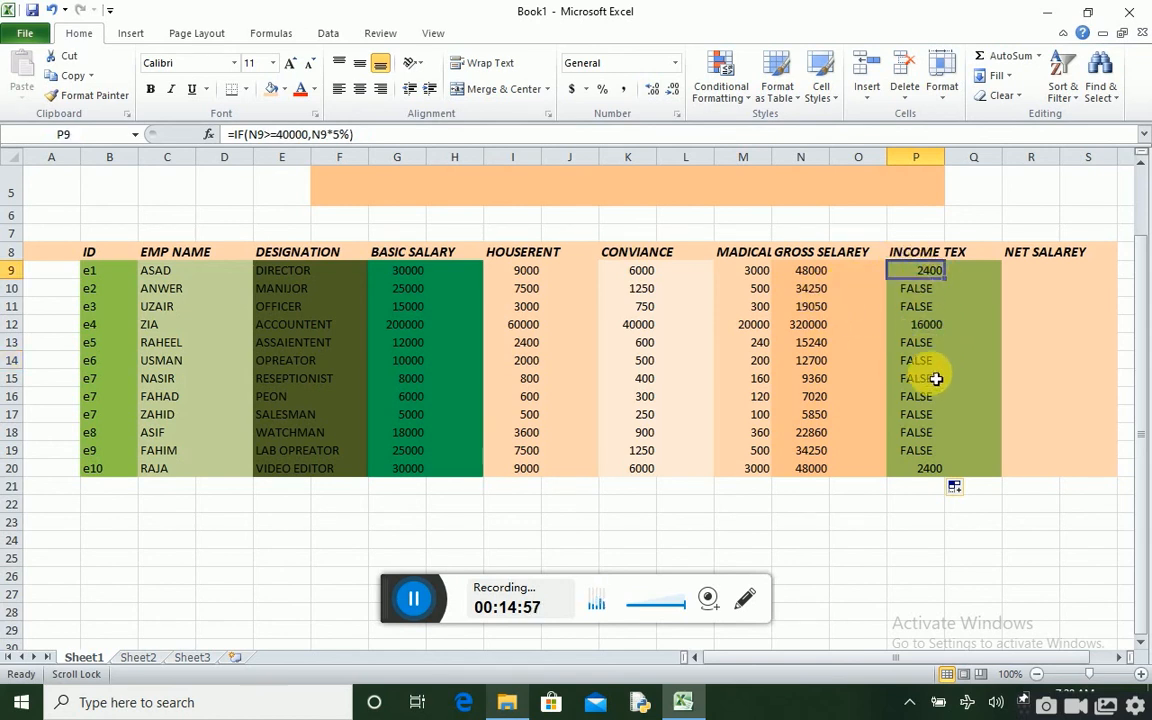
click(926, 306)
click(918, 288)
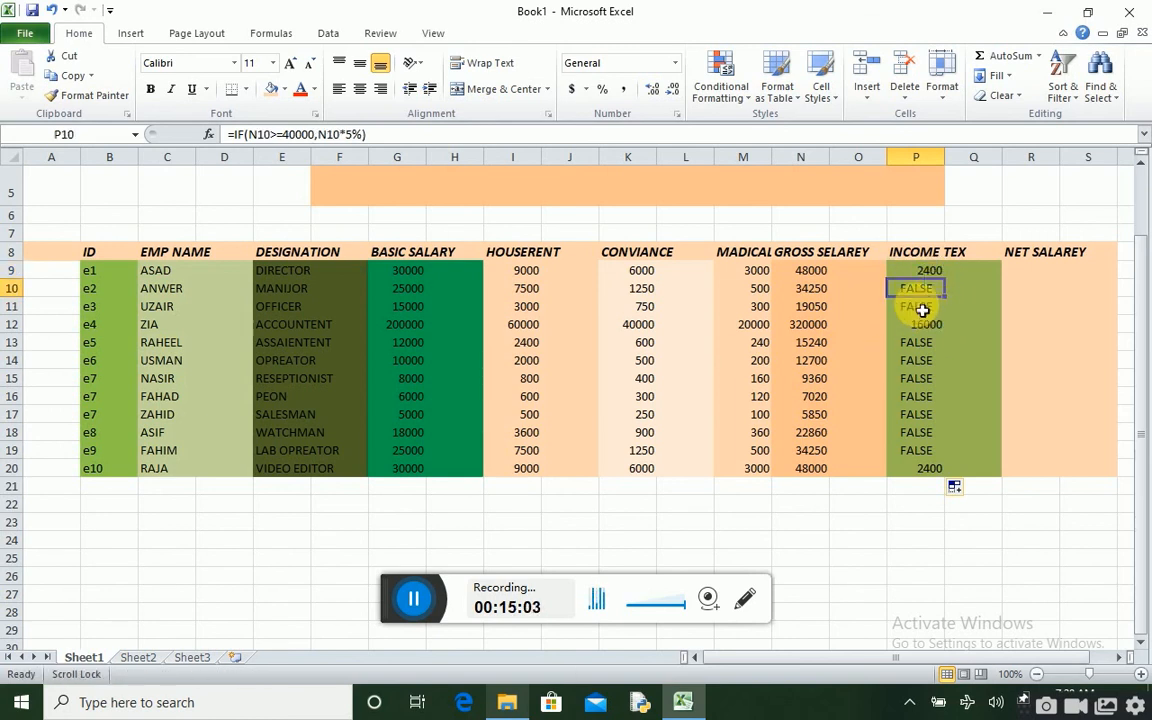
click(964, 293)
click(931, 291)
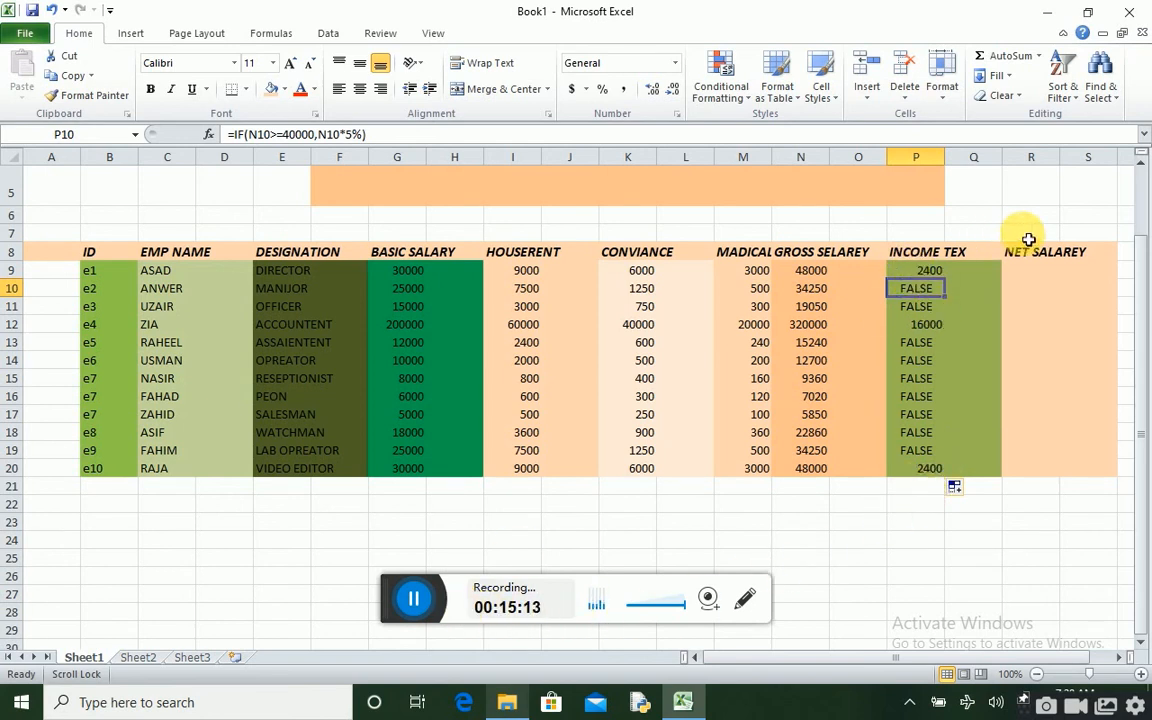
- Enter the formula =N9-P9 in R9 under NET SALAREY to subtract income tax from gross salary
click(1046, 278)
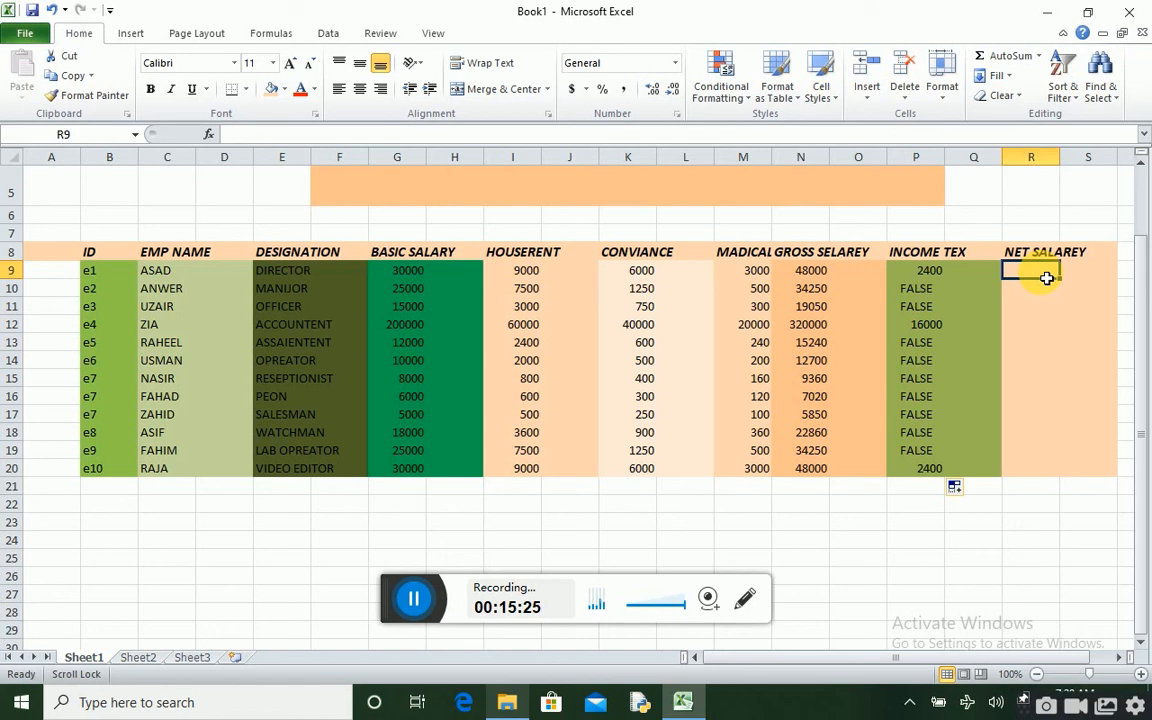
text(=)
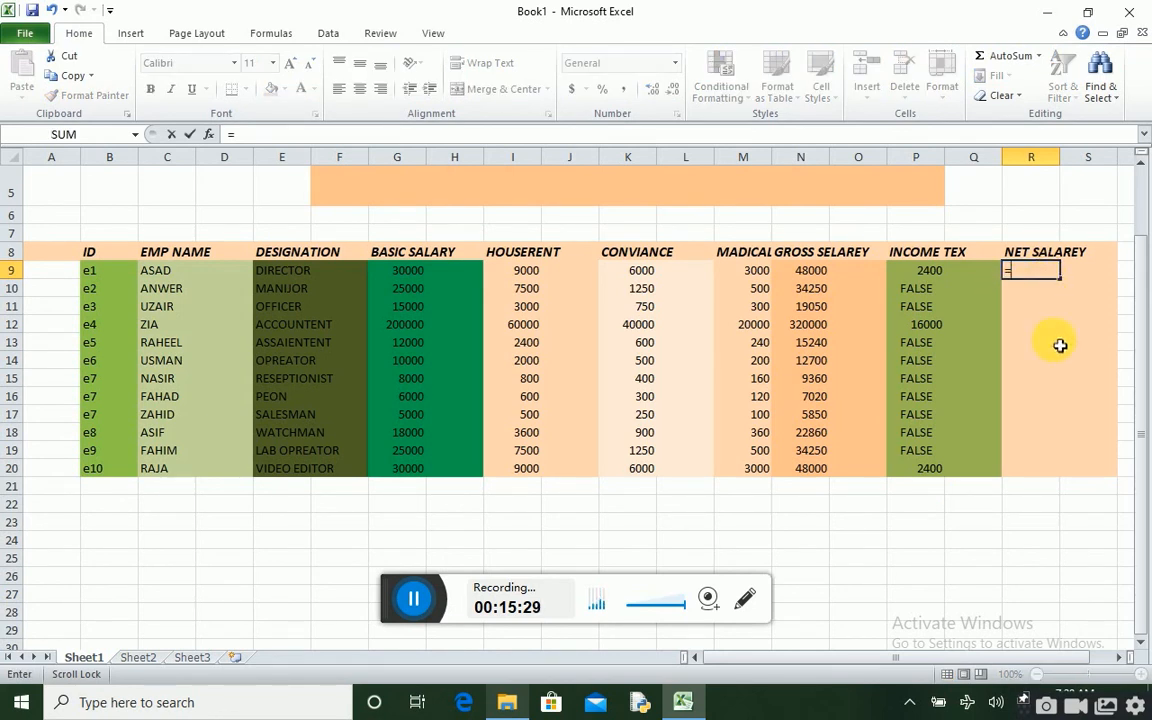
click(828, 268)
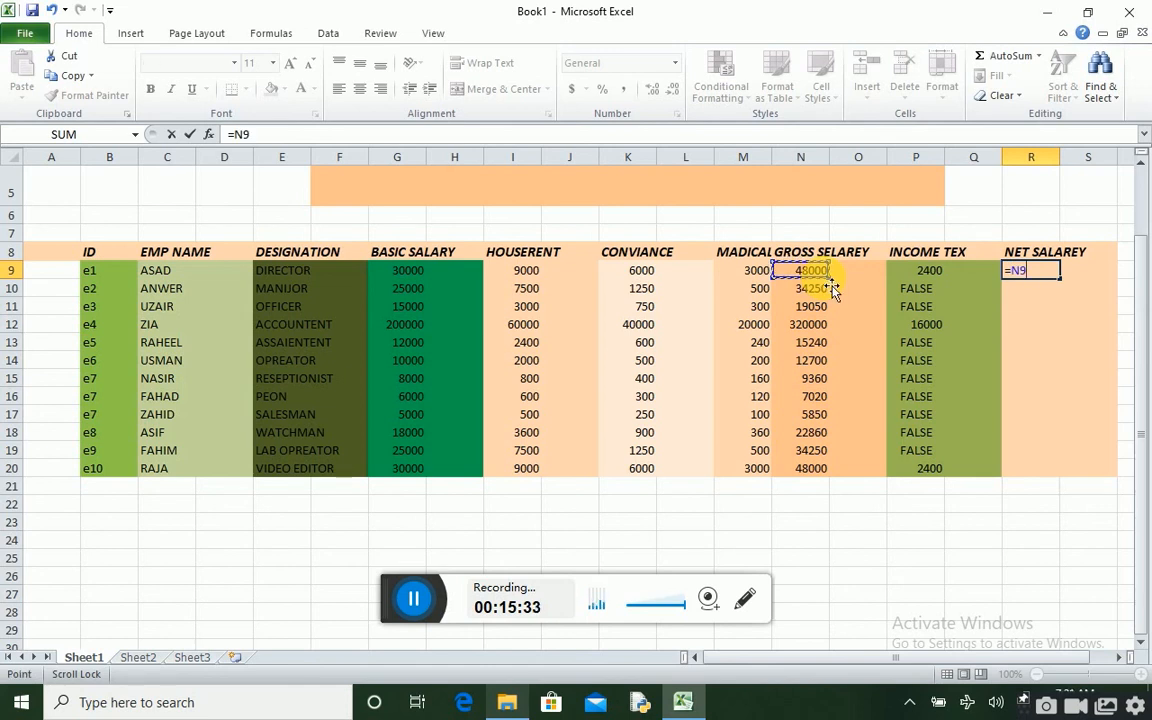
text(-)
click(908, 272)
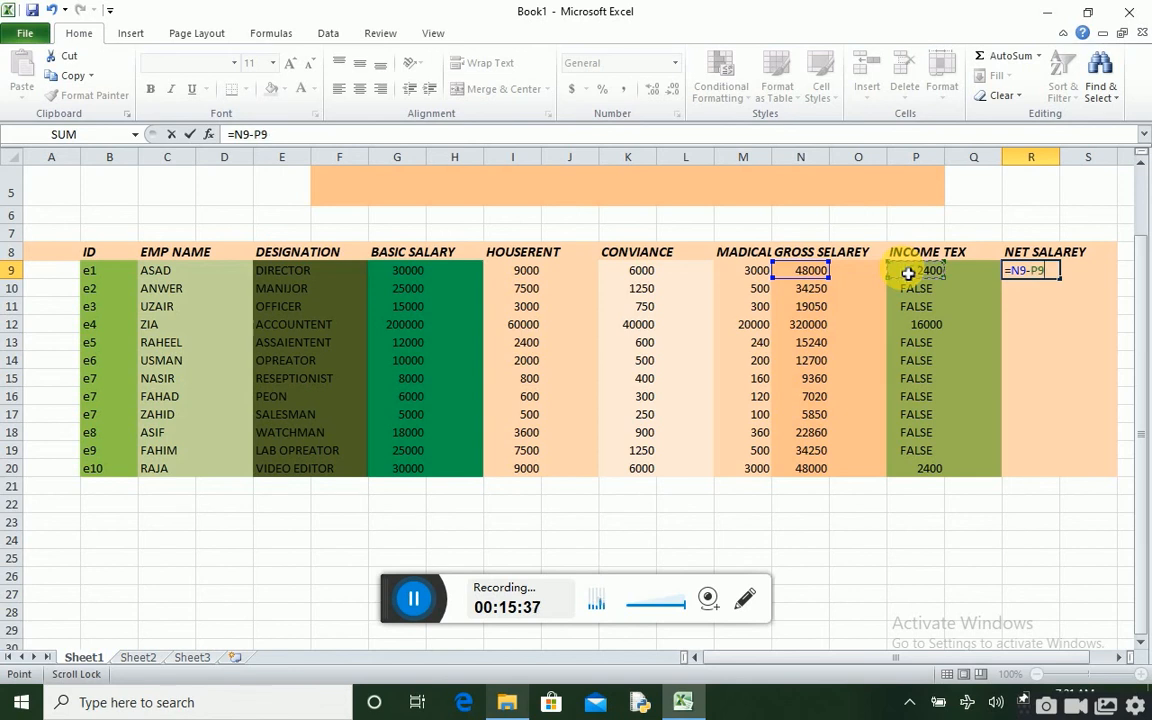
key(Return)
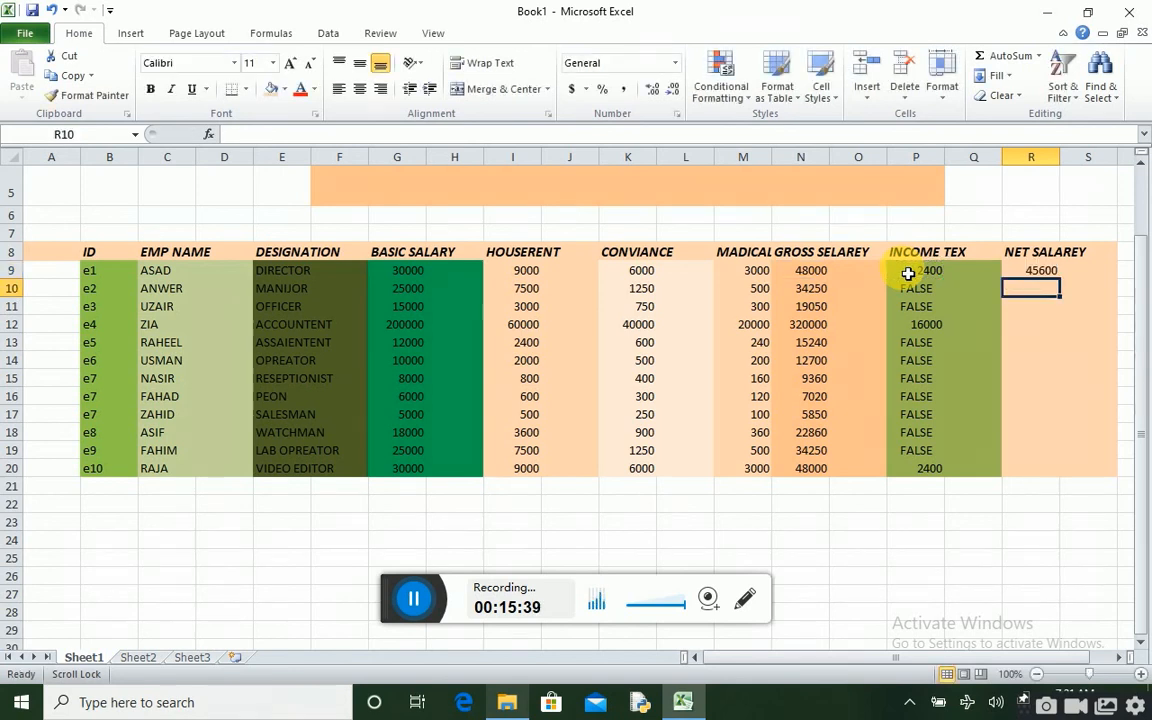
- Fill the net salary formula from R9 down to R20 and deselect the filled range
click(1040, 270)
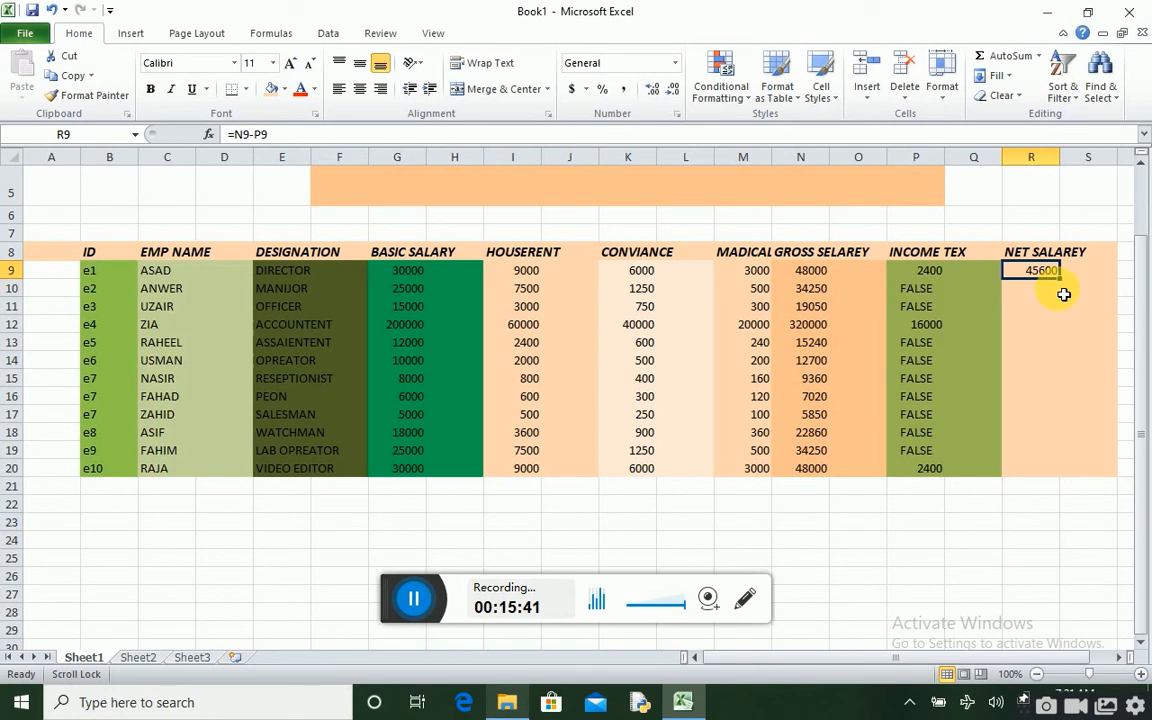
drag(1062, 286, 1074, 473)
drag(1075, 485, 1072, 483)
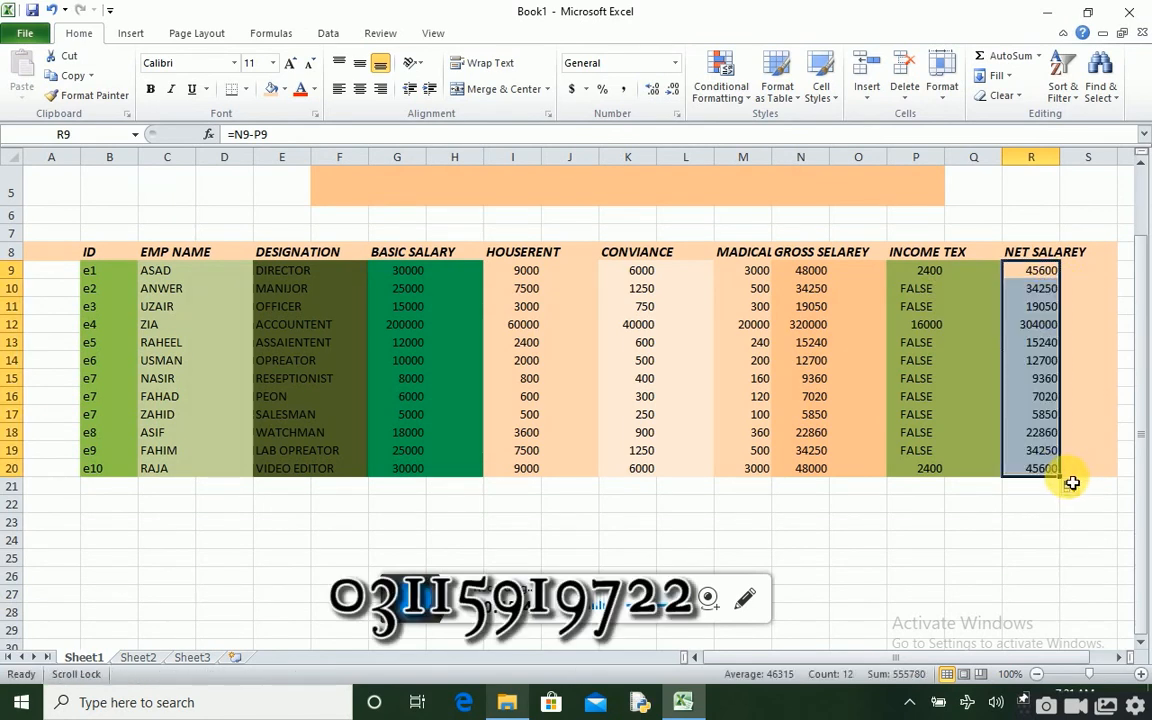
click(1090, 414)
click(1047, 527)
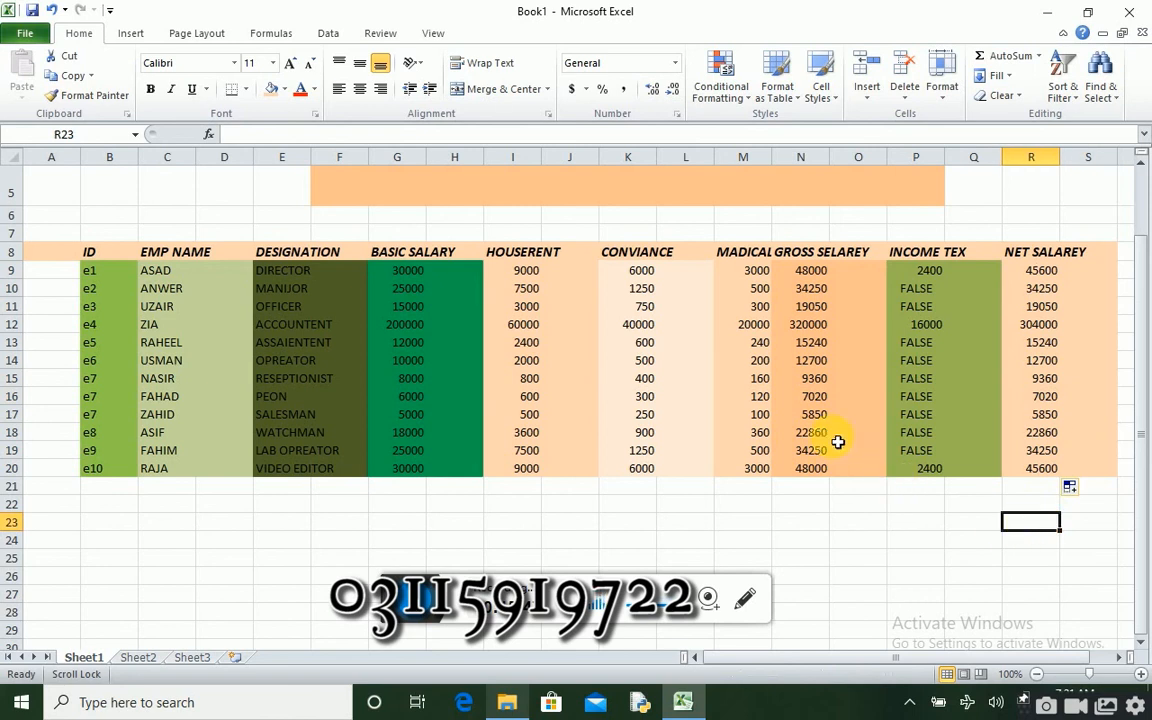